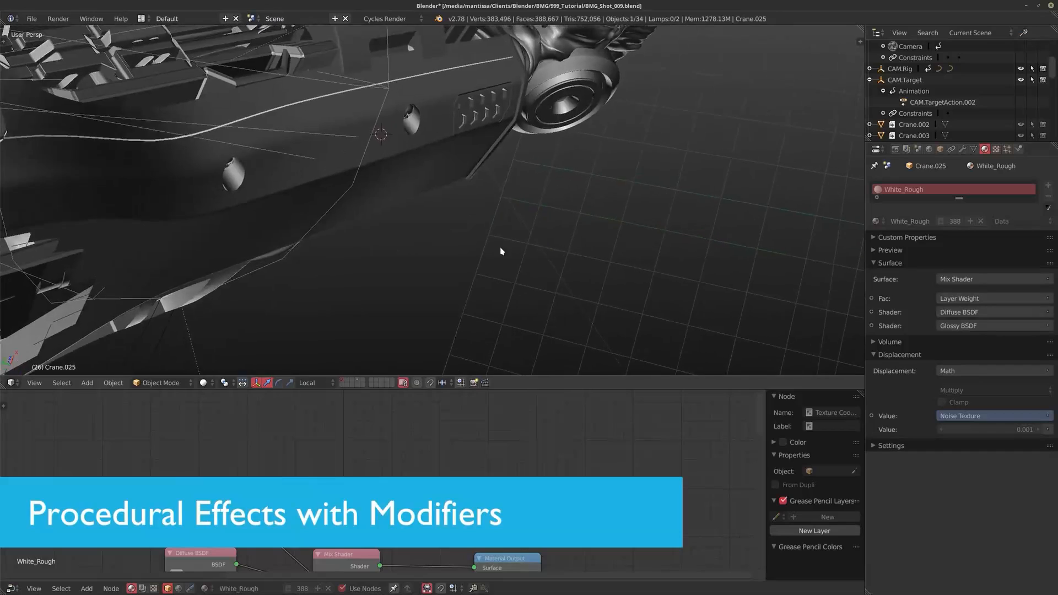
# Select the mechanical detail mesh set into the crane's body and expand the 3D viewport over the node editor area.
pyautogui.scroll(3, 469, 254)
pyautogui.rightClick(345, 285)
pyautogui.moveTo(344, 285); pyautogui.dragTo(479, 266, button='middle')
pyautogui.scroll(-2, 481, 265)
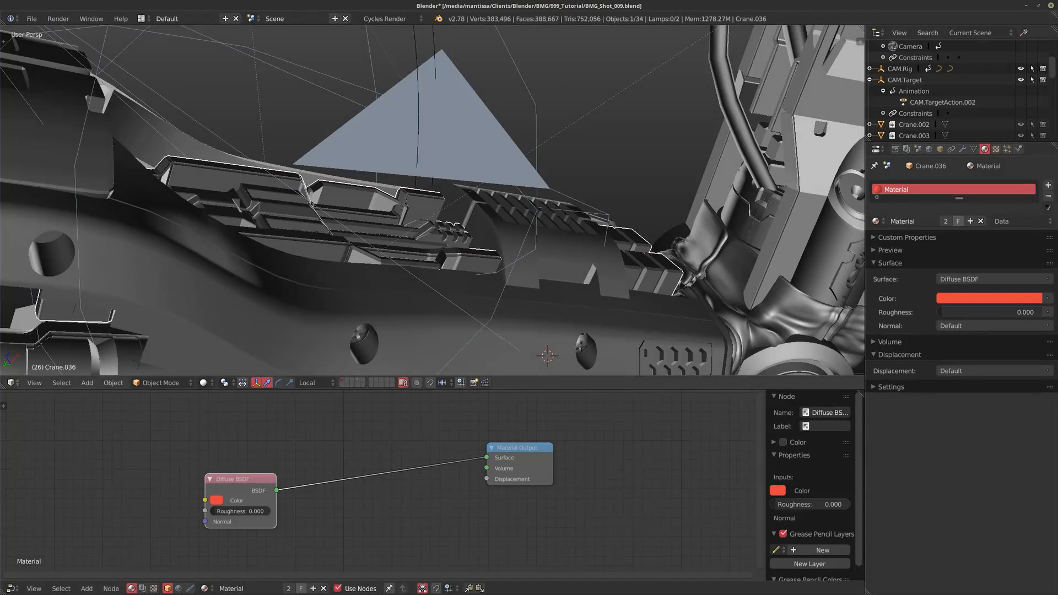
pyautogui.moveTo(3, 386); pyautogui.dragTo(34, 415)
pyautogui.moveTo(412, 297); pyautogui.dragTo(405, 355, button='middle')
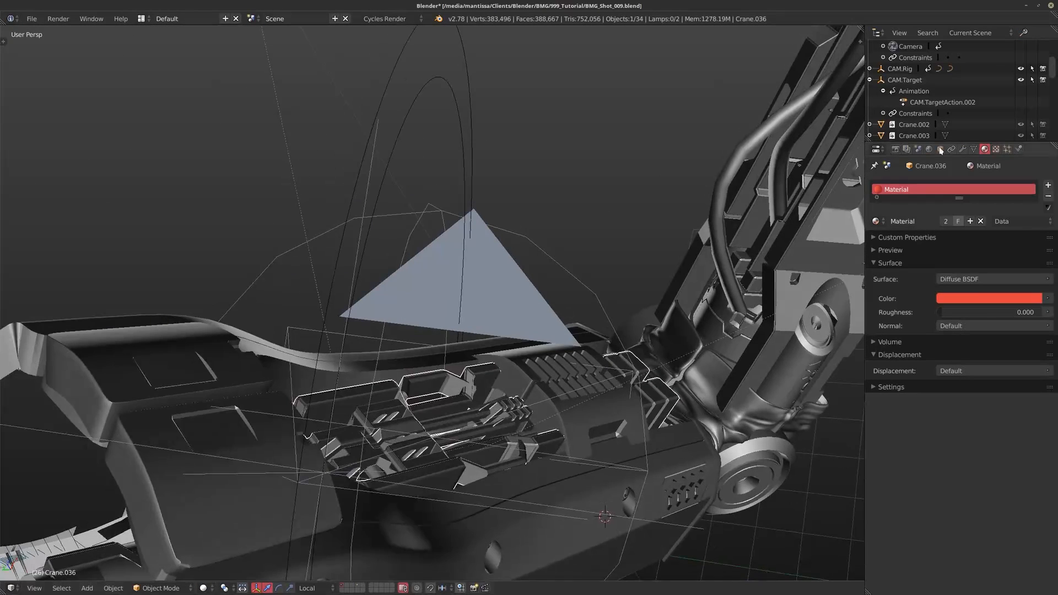
# Display the selected mesh's modifier settings and isolate the object in local view.
pyautogui.click(963, 149)
pyautogui.moveTo(439, 245); pyautogui.dragTo(475, 312, button='middle')
pyautogui.press('KP_Divide')
# Delete the upper of the object's two separate mesh parts in Edit Mode and return to Object Mode.
pyautogui.press('Tab')
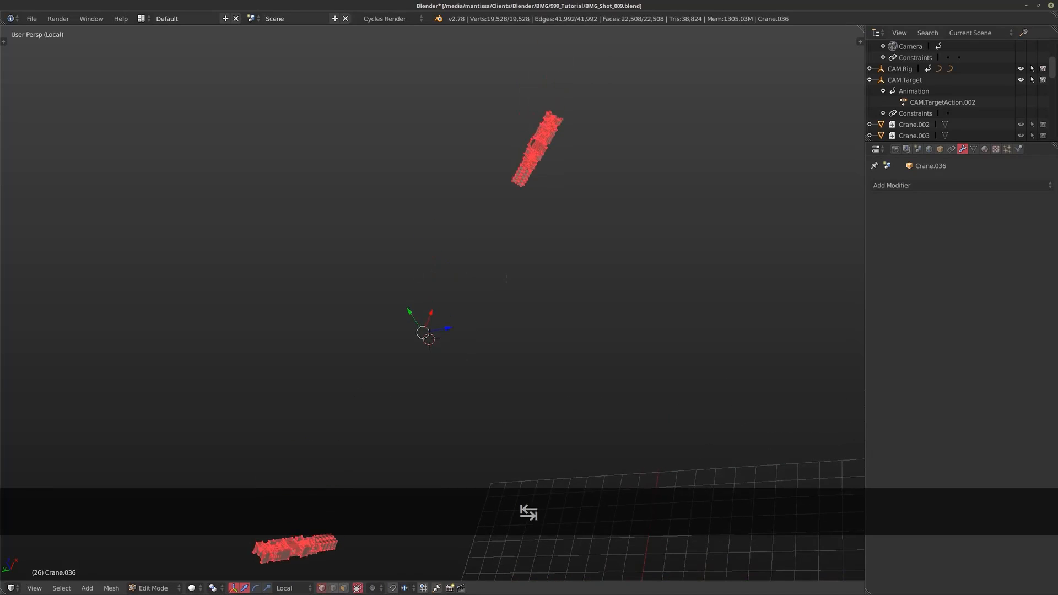
pyautogui.click(358, 591)
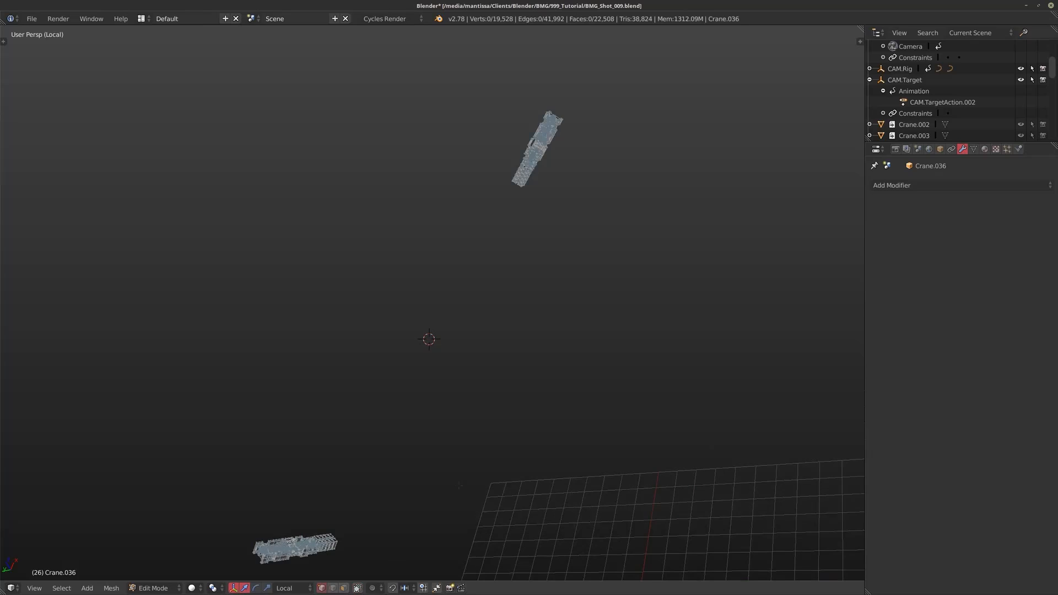
pyautogui.keyDown('shift'); pyautogui.moveTo(433, 304); pyautogui.dragTo(426, 342, button='middle'); pyautogui.keyUp('shift')
pyautogui.press('b')
pyautogui.moveTo(389, 83); pyautogui.dragTo(445, 153)
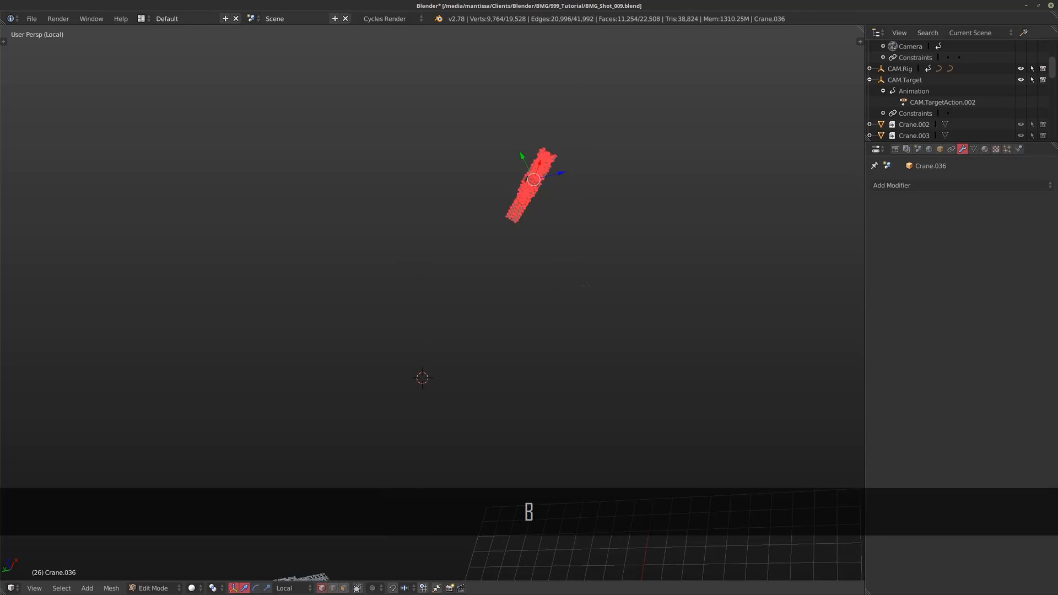
pyautogui.keyDown('shift'); pyautogui.moveTo(314, 576); pyautogui.dragTo(422, 334, button='middle'); pyautogui.keyUp('shift')
pyautogui.scroll(-3, 434, 331)
pyautogui.press('Tab')
pyautogui.scroll(9, 434, 331)
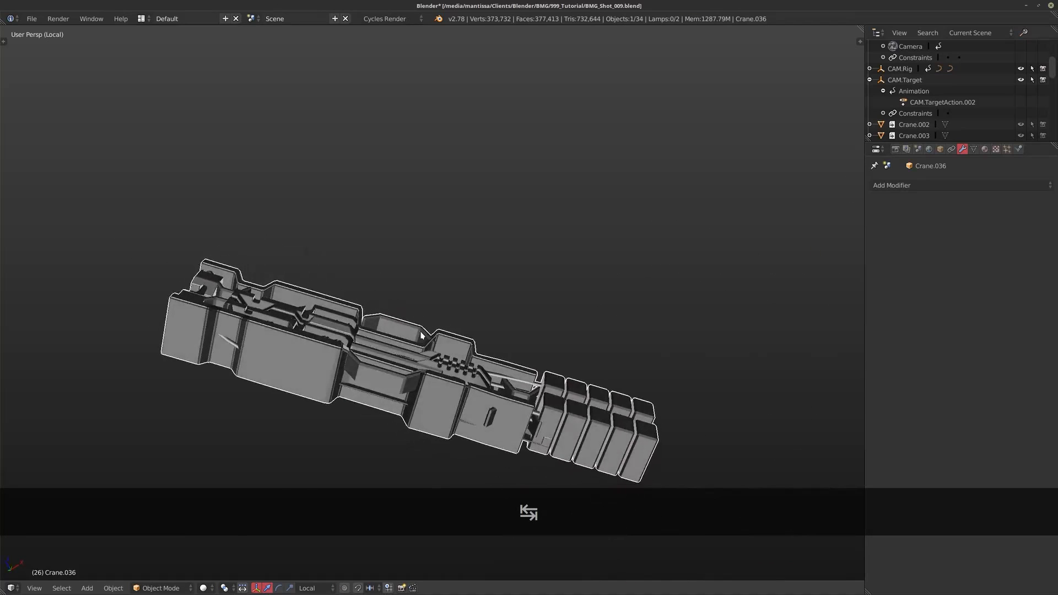
# Set the remaining part's origin to its geometry and inspect its mesh in wireframe.
pyautogui.moveTo(490, 386); pyautogui.dragTo(552, 287, button='middle')
pyautogui.scroll(3, 501, 359)
pyautogui.click(904, 186)
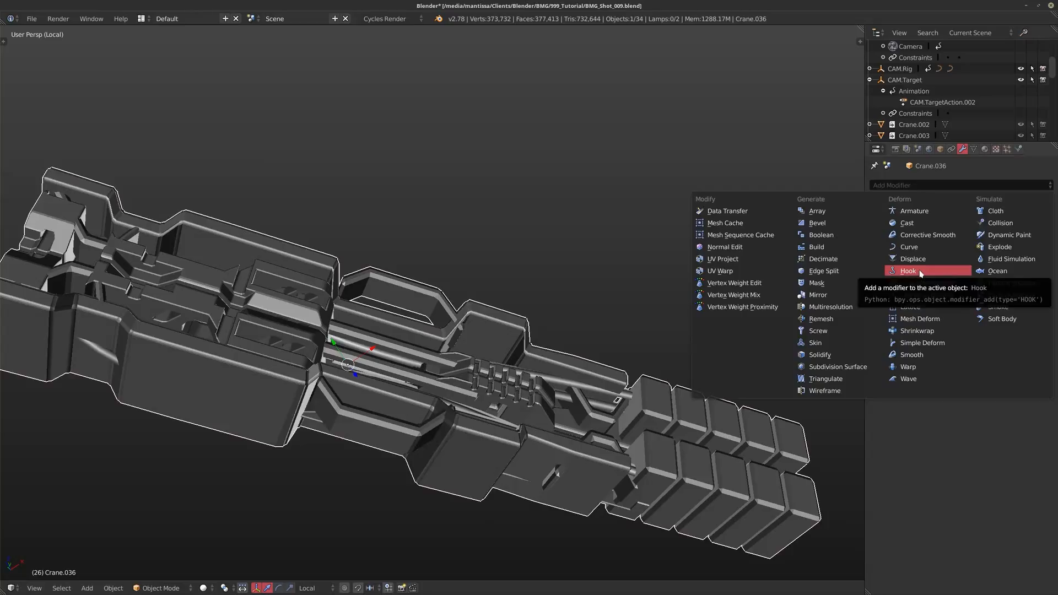
pyautogui.moveTo(438, 278)
pyautogui.keyDown('shift'); pyautogui.mouseDown(button='middle')
pyautogui.moveTo(511, 227)
pyautogui.moveTo(534, 252)
pyautogui.moveTo(506, 262)
pyautogui.moveTo(553, 227)
pyautogui.moveTo(453, 331)
pyautogui.moveTo(380, 358)
pyautogui.moveTo(448, 336)
pyautogui.moveTo(403, 370)
pyautogui.moveTo(458, 330)
pyautogui.moveTo(433, 317)
pyautogui.moveTo(460, 289)
pyautogui.mouseUp(button='middle'); pyautogui.keyUp('shift')
pyautogui.press('z')
pyautogui.scroll(2, 552, 226)
pyautogui.press('z')
pyautogui.moveTo(836, 214)
pyautogui.mouseDown(button='middle')
pyautogui.moveTo(610, 296)
pyautogui.moveTo(488, 314)
pyautogui.moveTo(389, 381)
pyautogui.mouseUp(button='middle')
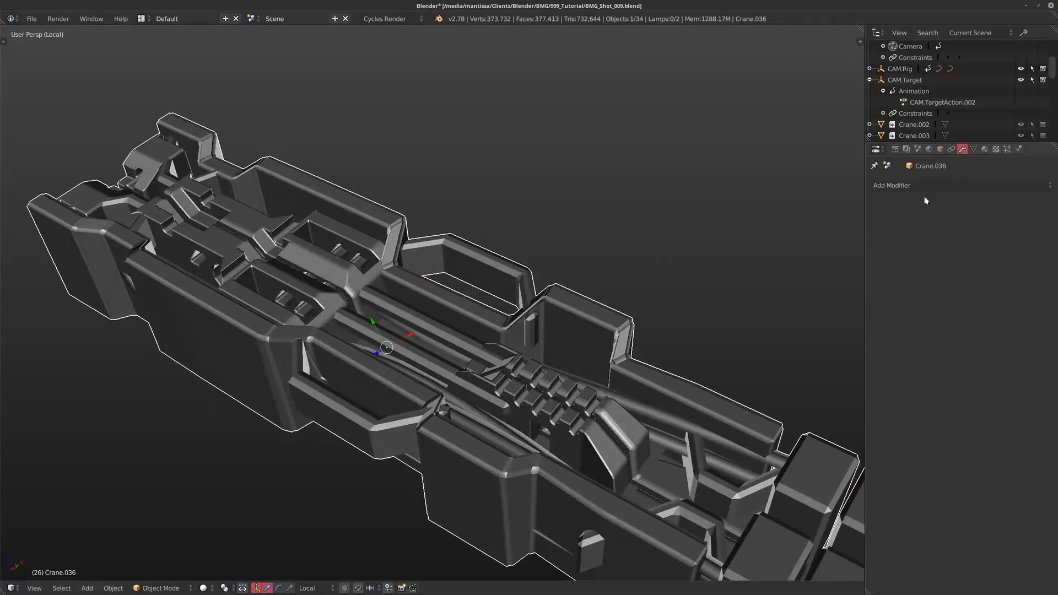
# Add a Triangulate modifier to the part and check the surface in wireframe and solid shading.
pyautogui.click(903, 186)
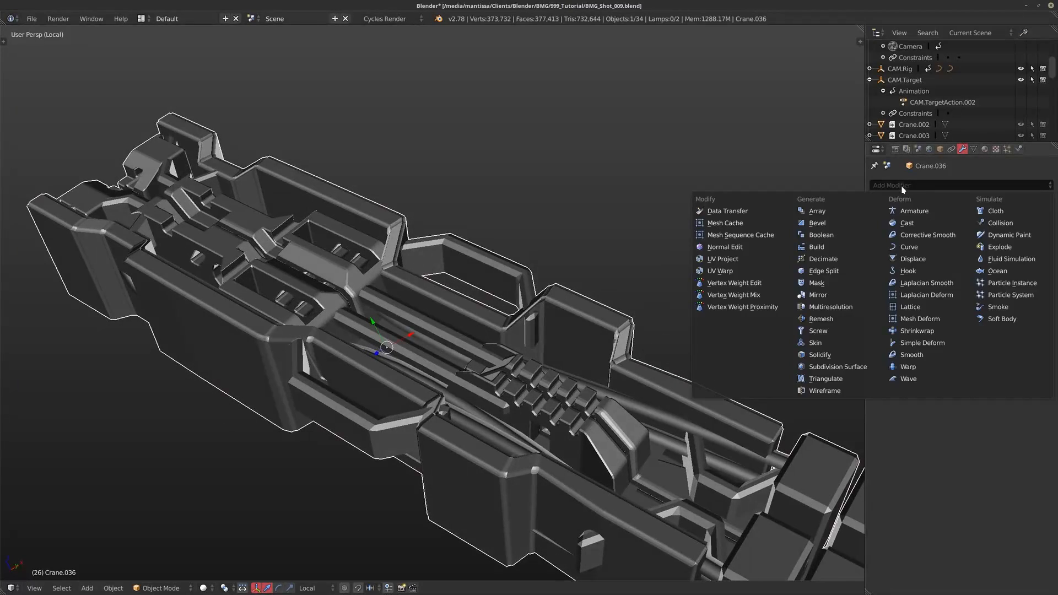
pyautogui.click(849, 381)
pyautogui.moveTo(513, 350)
pyautogui.mouseDown(button='middle')
pyautogui.moveTo(551, 334)
pyautogui.moveTo(584, 336)
pyautogui.moveTo(422, 297)
pyautogui.mouseUp(button='middle')
pyautogui.press('z')
pyautogui.press('z')
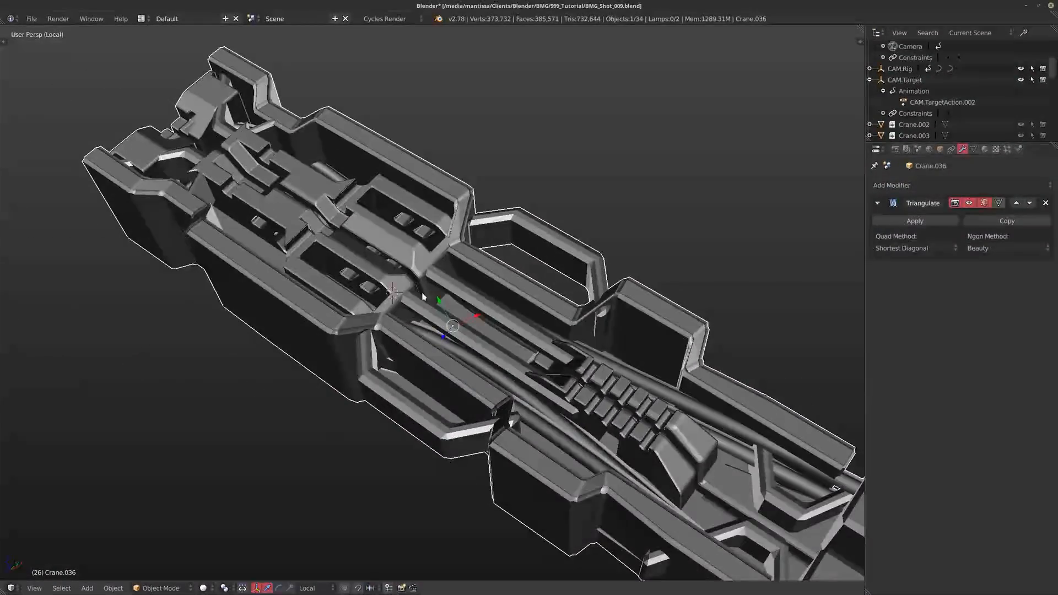
pyautogui.moveTo(471, 349); pyautogui.dragTo(461, 341, button='middle')
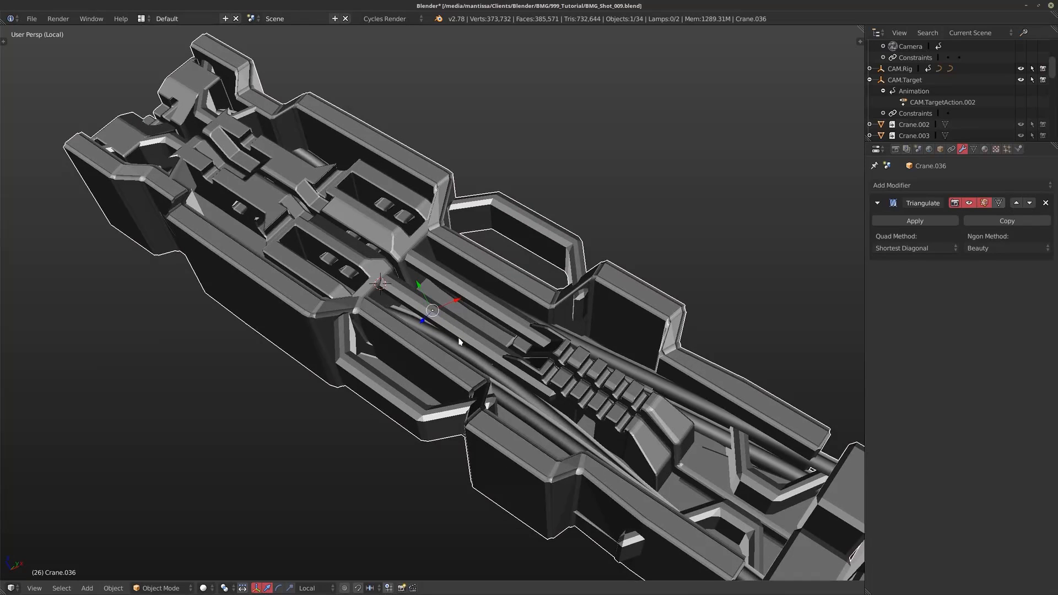
# Disable Matcap shading in the 3D viewport's display settings.
pyautogui.press('n')
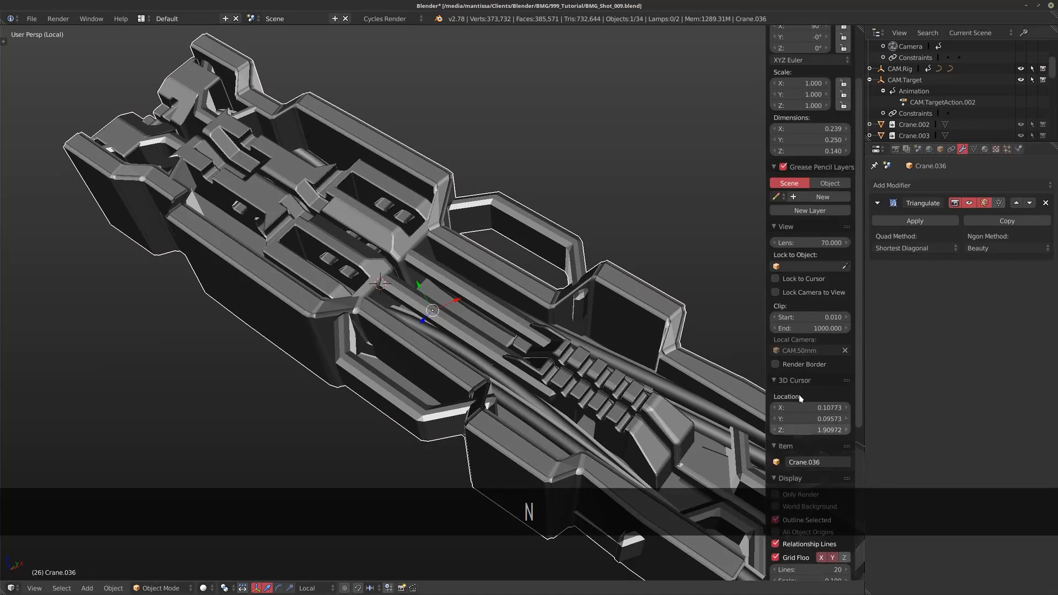
pyautogui.scroll(-9, 789, 427)
pyautogui.click(772, 459)
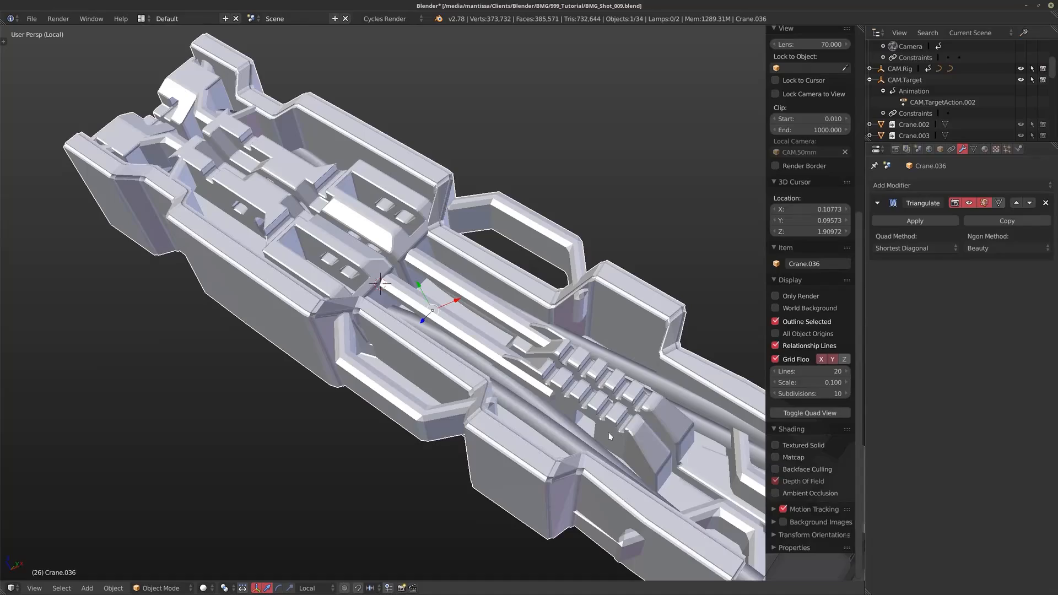
pyautogui.press('n')
# Examine the triangulated mesh from several angles in wireframe and solid shading.
pyautogui.moveTo(608, 433); pyautogui.dragTo(491, 459, button='middle')
pyautogui.press('z')
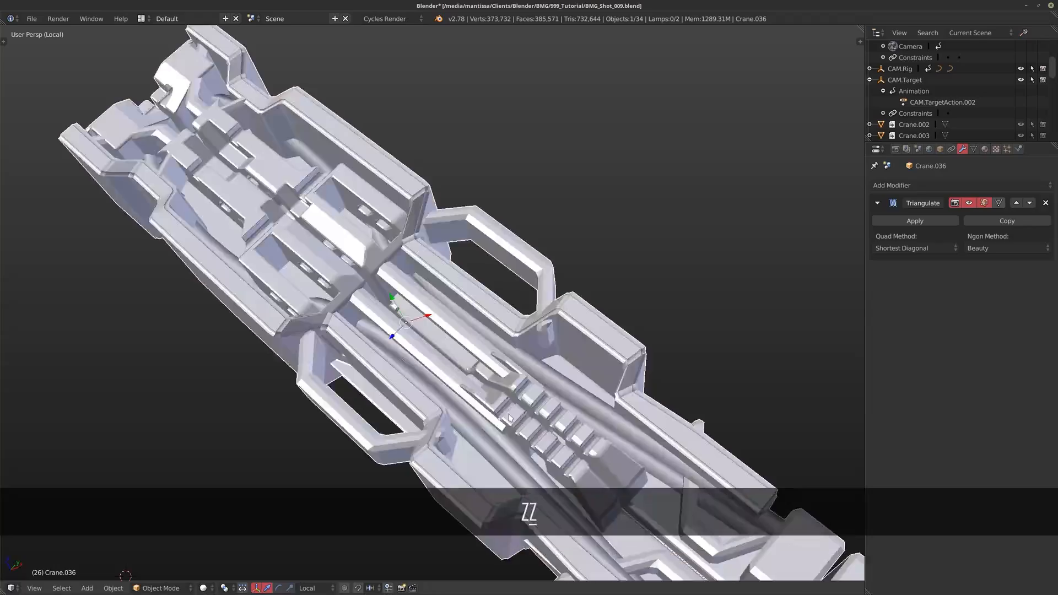
pyautogui.press('z')
pyautogui.moveTo(511, 392); pyautogui.dragTo(560, 422, button='middle')
pyautogui.moveTo(492, 298); pyautogui.dragTo(424, 320, button='middle')
pyautogui.press('z')
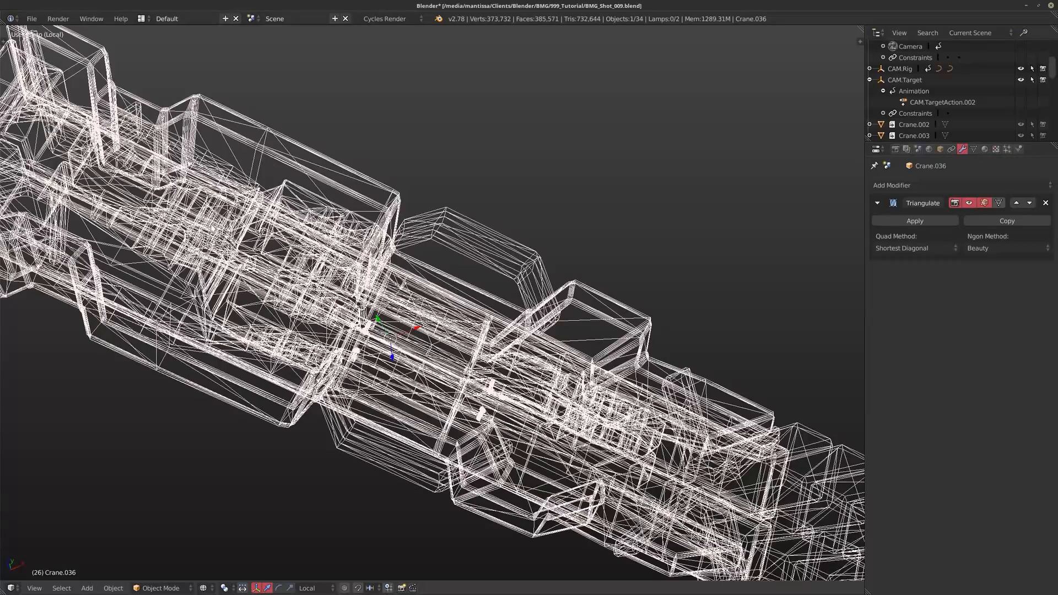
pyautogui.moveTo(255, 220)
pyautogui.mouseDown(button='middle')
pyautogui.moveTo(330, 223)
pyautogui.moveTo(341, 212)
pyautogui.moveTo(297, 190)
pyautogui.moveTo(351, 160)
pyautogui.moveTo(391, 170)
pyautogui.moveTo(347, 205)
pyautogui.mouseUp(button='middle')
pyautogui.press('z')
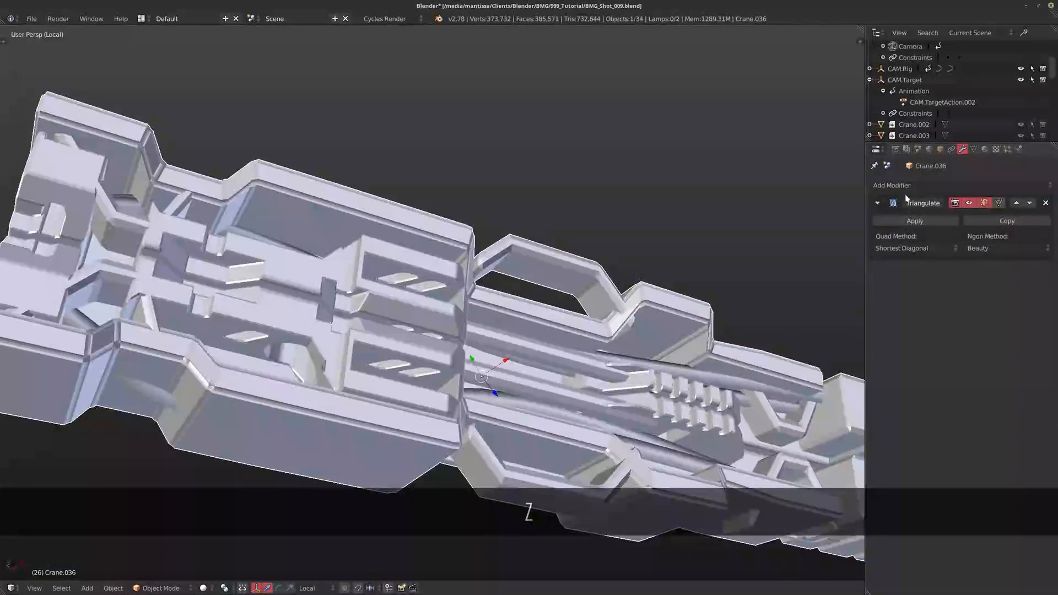
# Add an Edge Split modifier with a 0° split angle and a Smooth modifier after it.
pyautogui.click(903, 186)
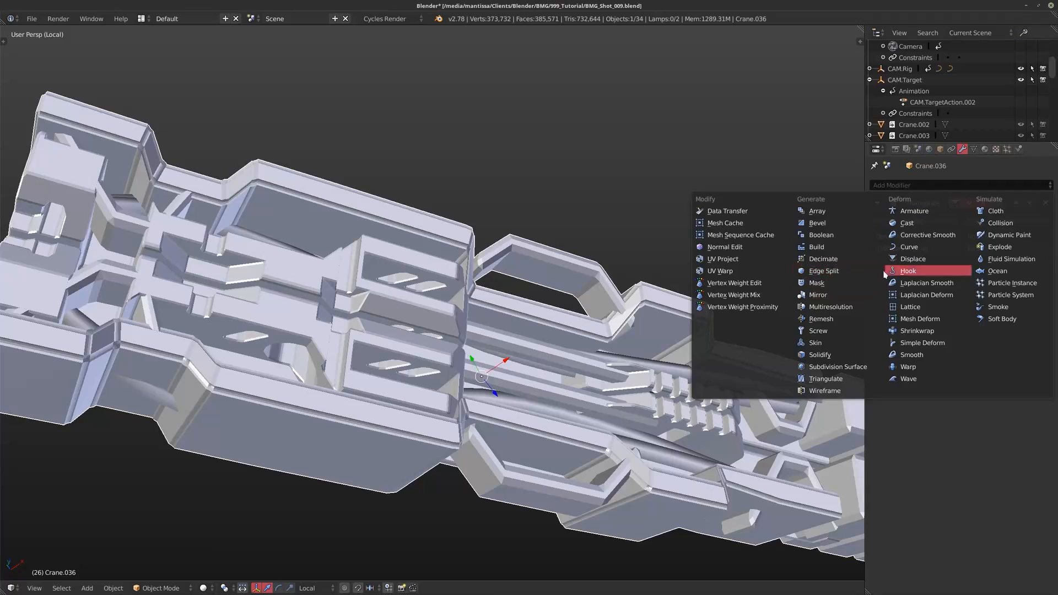
pyautogui.moveTo(762, 314); pyautogui.dragTo(539, 297, button='middle')
pyautogui.click(909, 186)
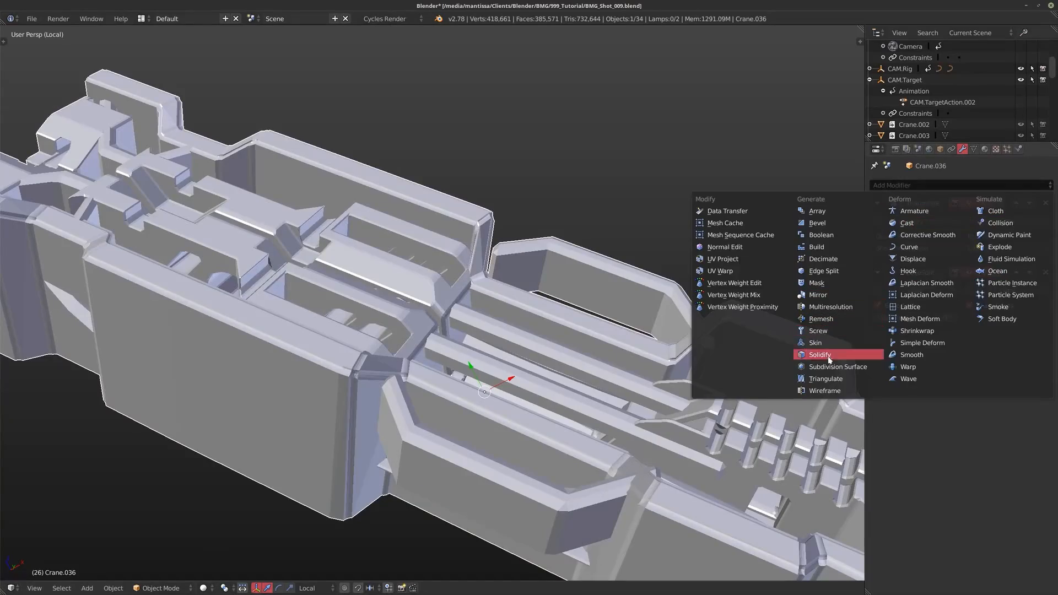
pyautogui.click(921, 356)
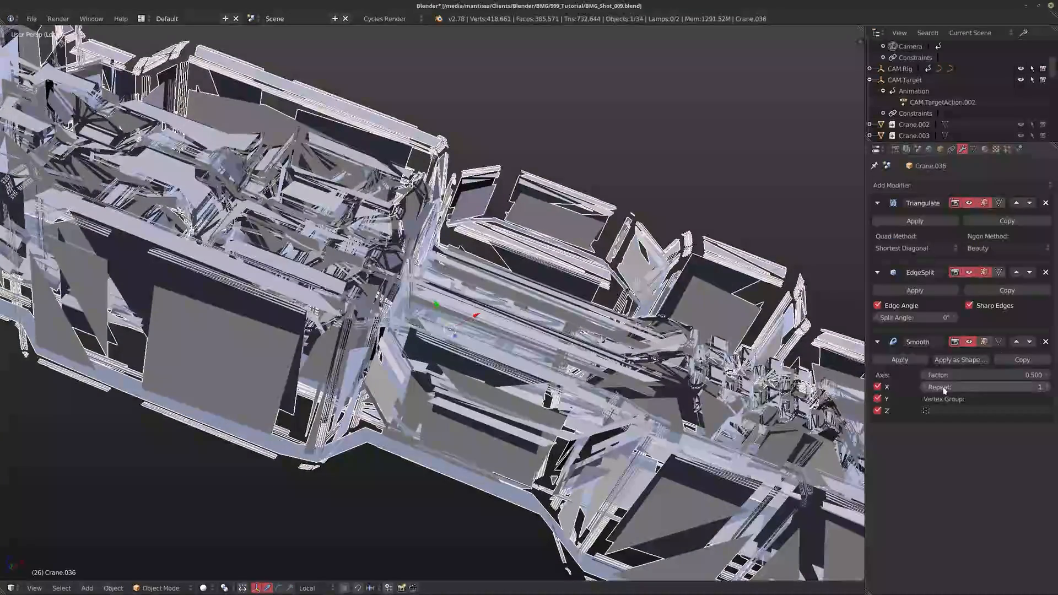
# Raise the Smooth modifier's Repeat to 30.
pyautogui.moveTo(986, 387)
pyautogui.mouseDown()
pyautogui.moveTo(999, 387)
pyautogui.moveTo(976, 387)
pyautogui.moveTo(1001, 387)
pyautogui.mouseUp()
pyautogui.moveTo(518, 313); pyautogui.dragTo(578, 303, button='middle')
pyautogui.moveTo(992, 386); pyautogui.dragTo(1037, 387)
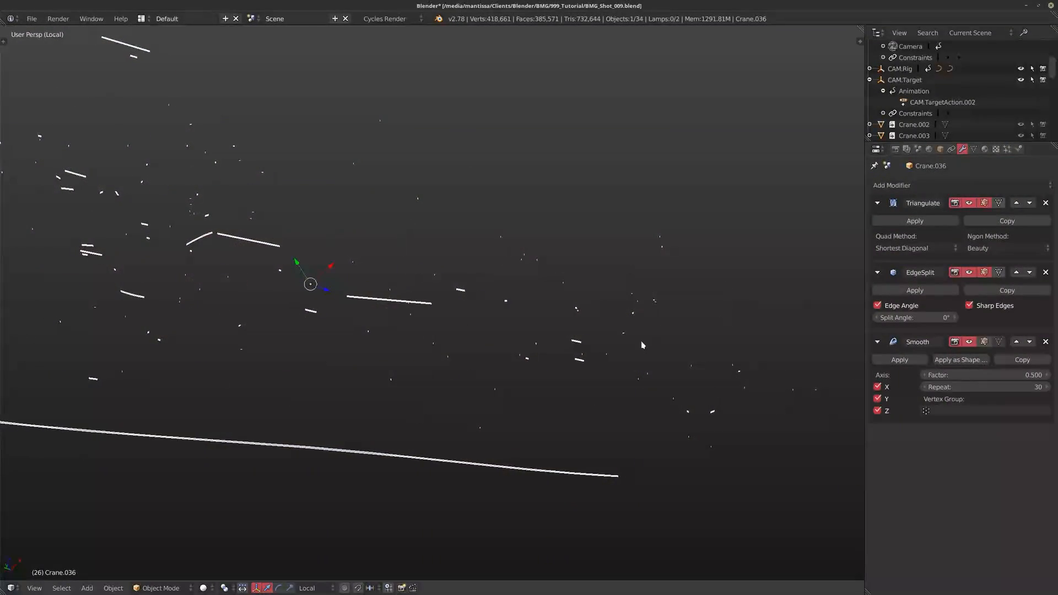
# Deselect the object and set the Smooth modifier's Repeat to 3, checking the scattered faces from several angles.
pyautogui.press('a')
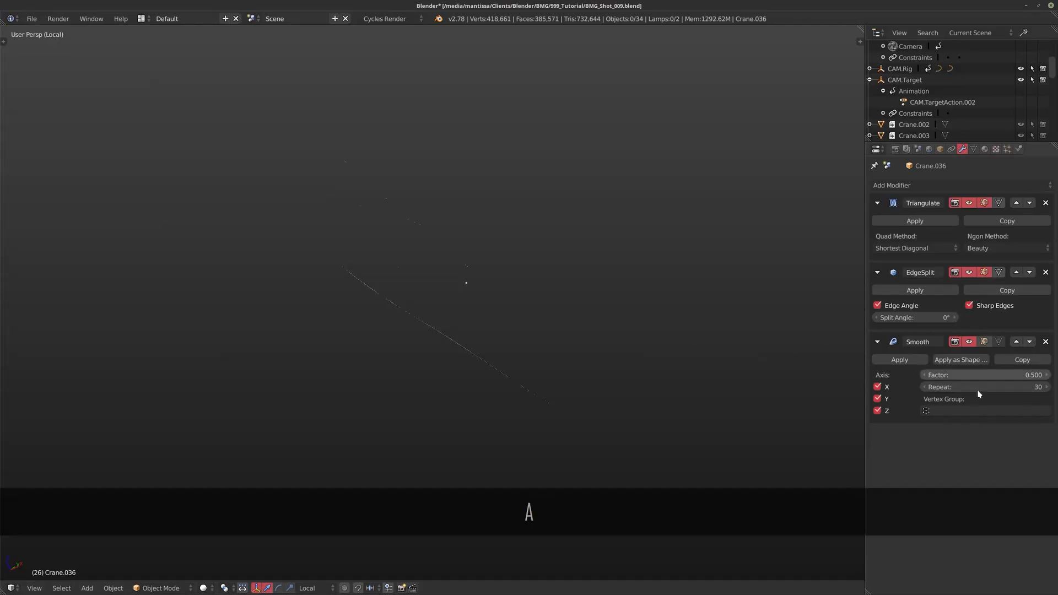
pyautogui.moveTo(963, 386); pyautogui.dragTo(960, 387)
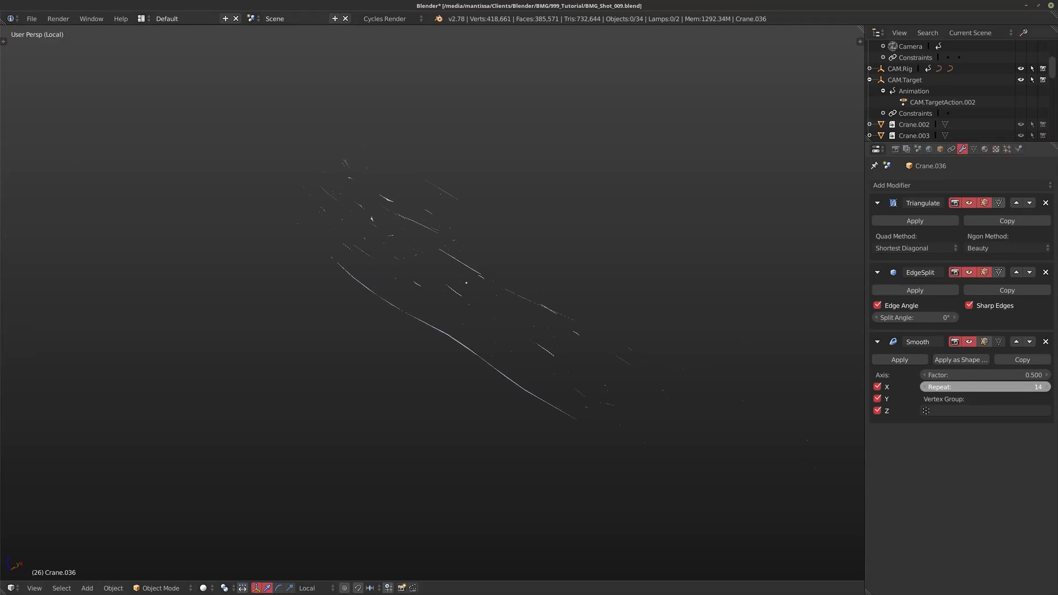
pyautogui.moveTo(960, 387)
pyautogui.mouseDown()
pyautogui.moveTo(932, 387)
pyautogui.moveTo(961, 387)
pyautogui.moveTo(931, 387)
pyautogui.moveTo(945, 387)
pyautogui.mouseUp()
pyautogui.moveTo(539, 377); pyautogui.dragTo(612, 333, button='middle')
pyautogui.scroll(4, 480, 333)
pyautogui.moveTo(480, 333); pyautogui.dragTo(541, 302, button='middle')
pyautogui.moveTo(457, 325); pyautogui.dragTo(619, 259, button='middle')
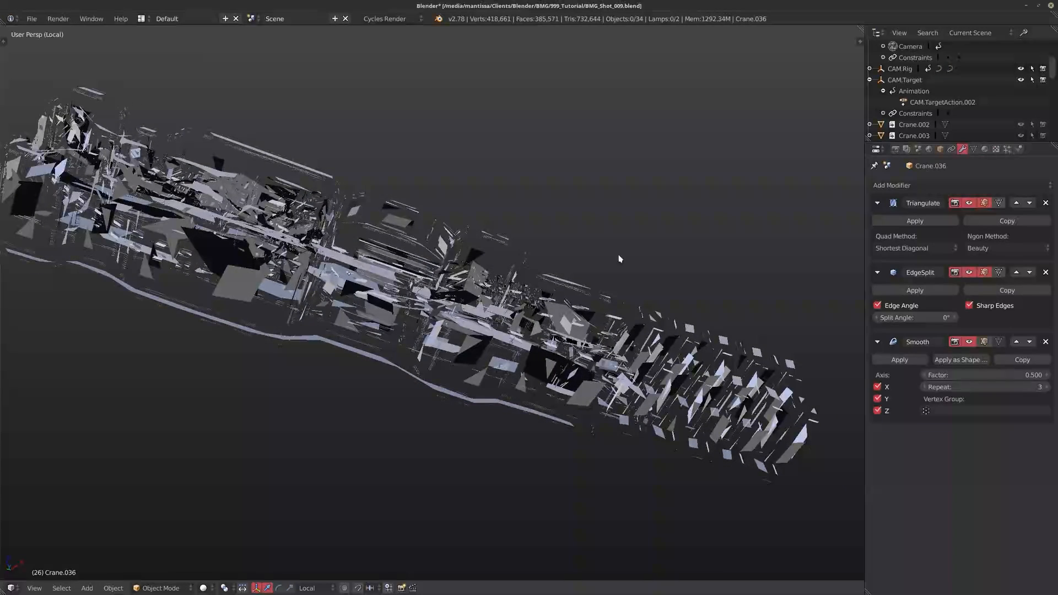
# Add a Vertex Weight Mix modifier and move it to the top of the modifier stack.
pyautogui.click(929, 186)
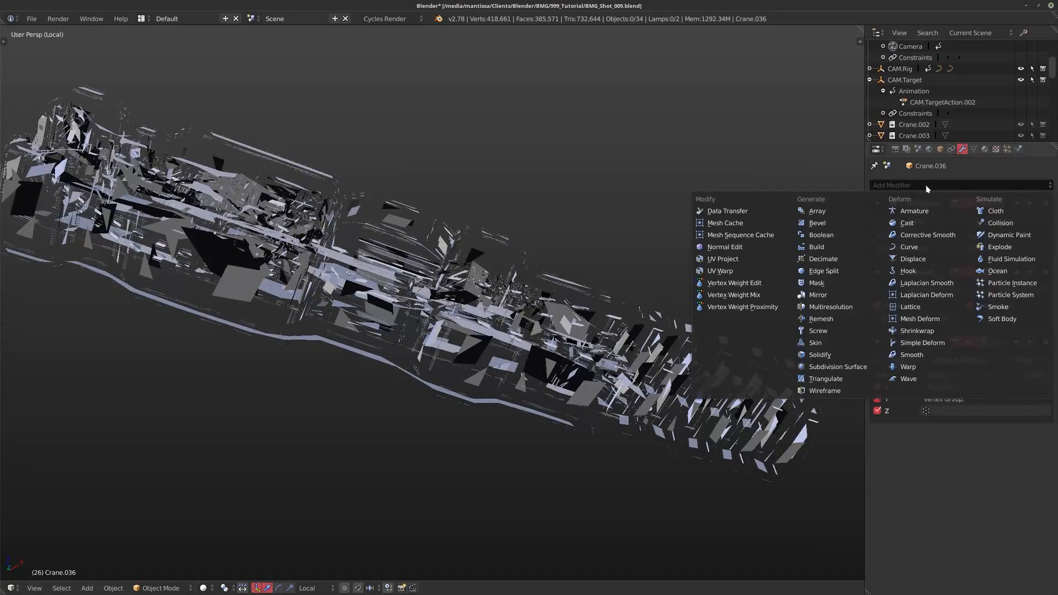
pyautogui.click(742, 299)
pyautogui.click(1008, 435)
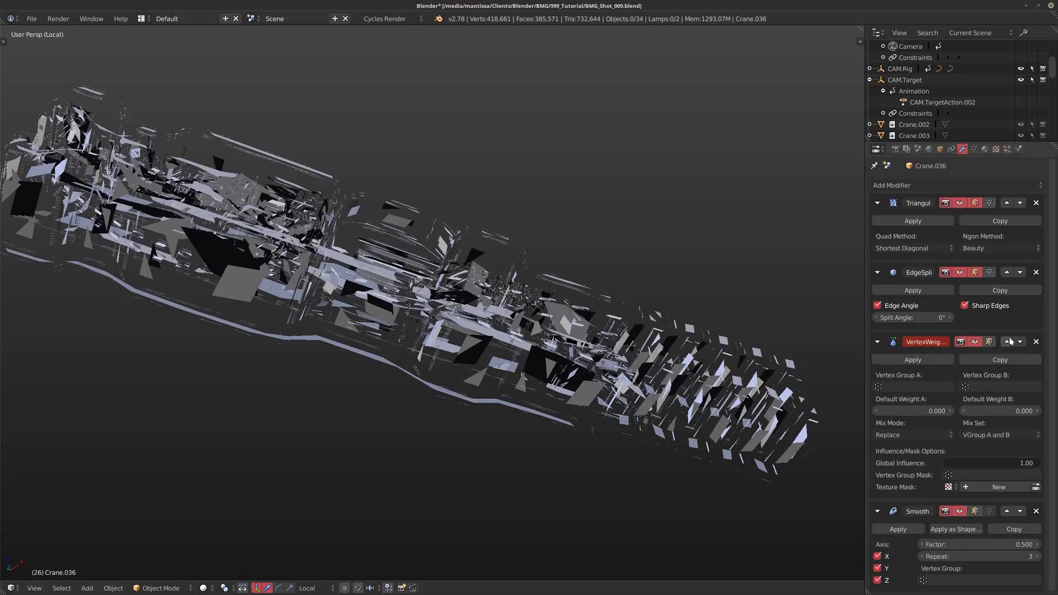
pyautogui.click(1007, 341)
pyautogui.click(1007, 272)
pyautogui.moveTo(678, 287); pyautogui.dragTo(628, 291, button='middle')
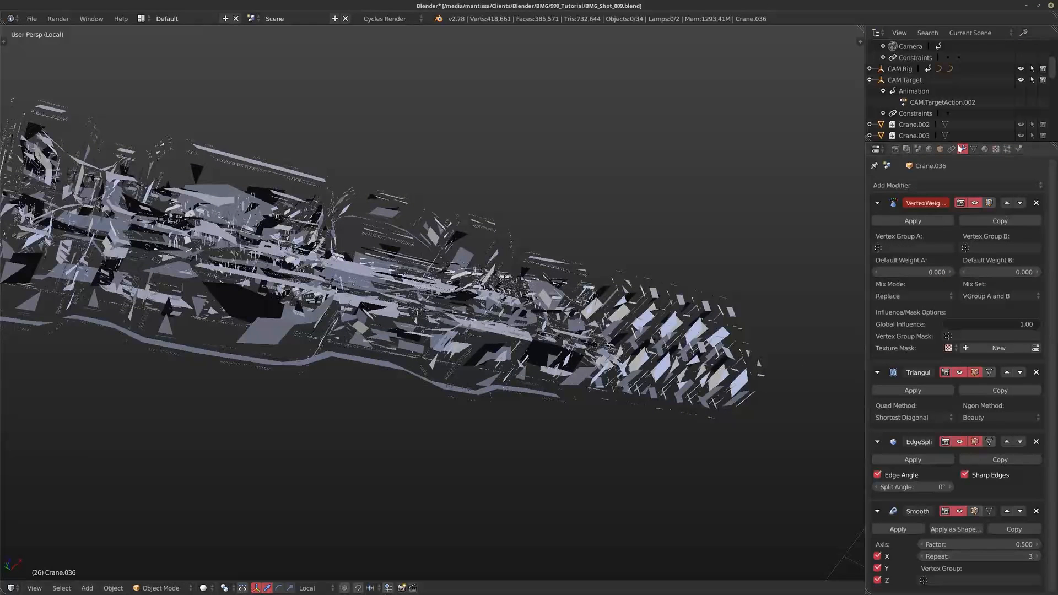
# Unwrap the part's entire mesh with Smart UV Project, using an angle limit of 30.
pyautogui.click(974, 149)
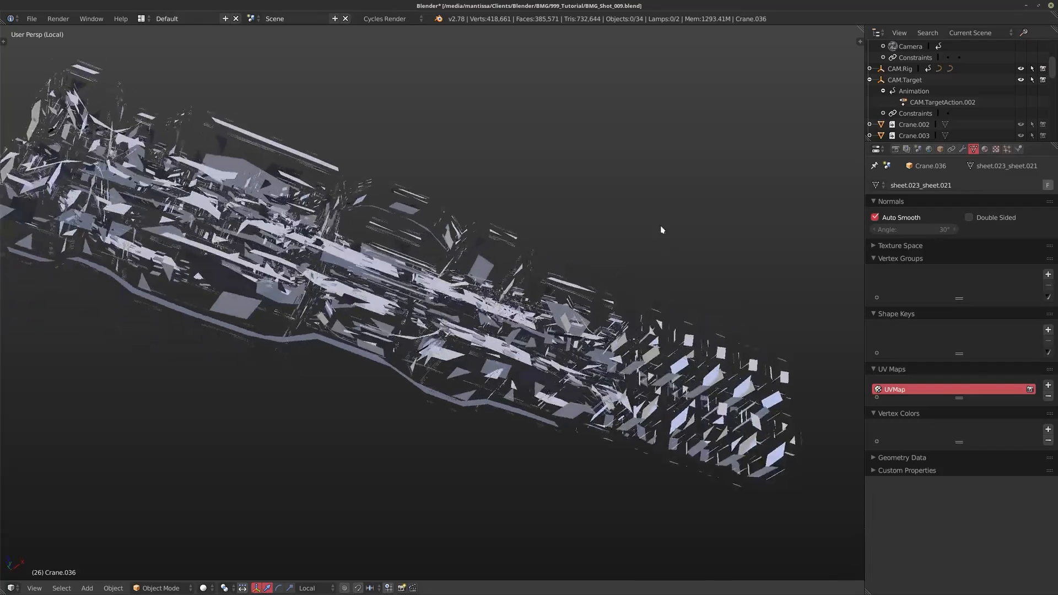
pyautogui.press('Tab')
pyautogui.moveTo(380, 251); pyautogui.dragTo(382, 262, button='middle')
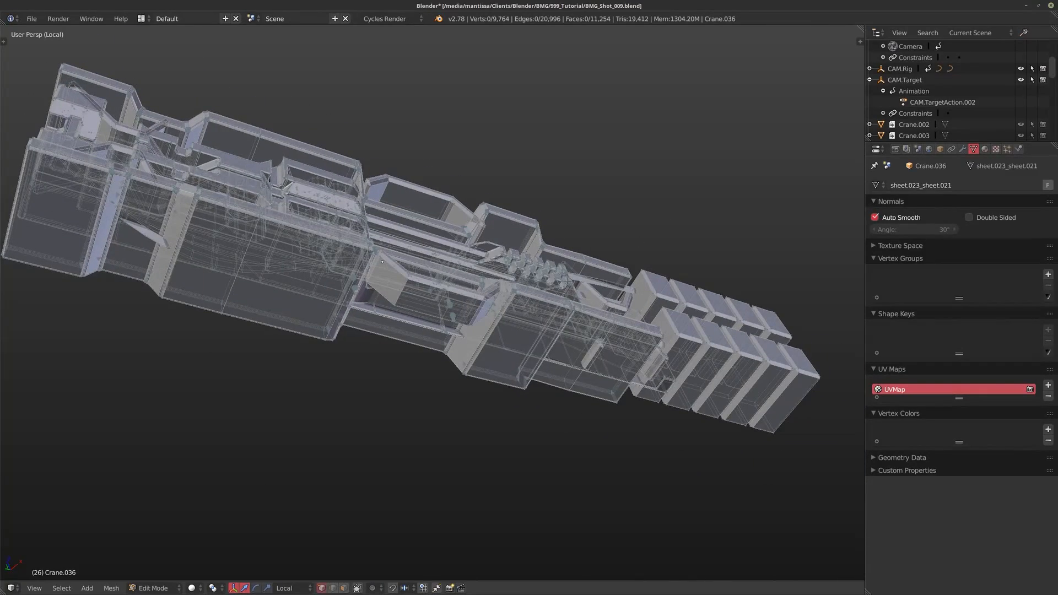
pyautogui.press('a')
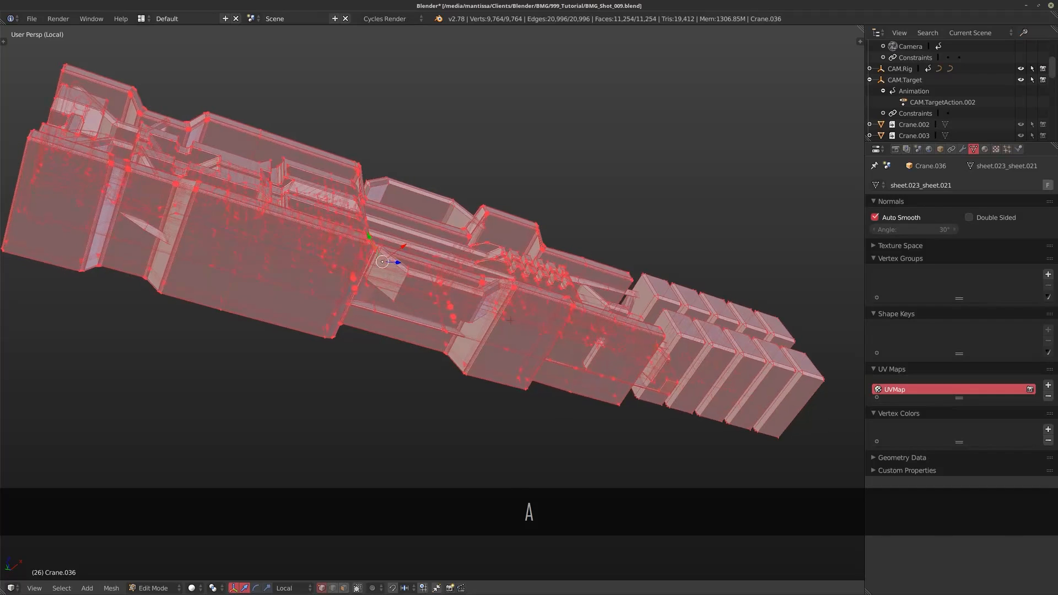
pyautogui.click(466, 334)
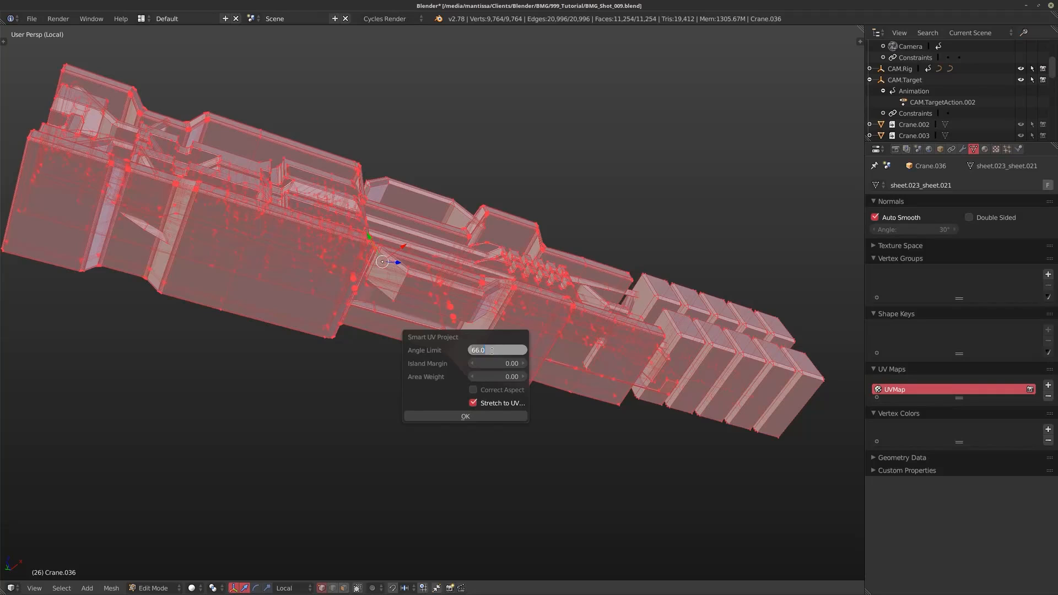
pyautogui.write('30')
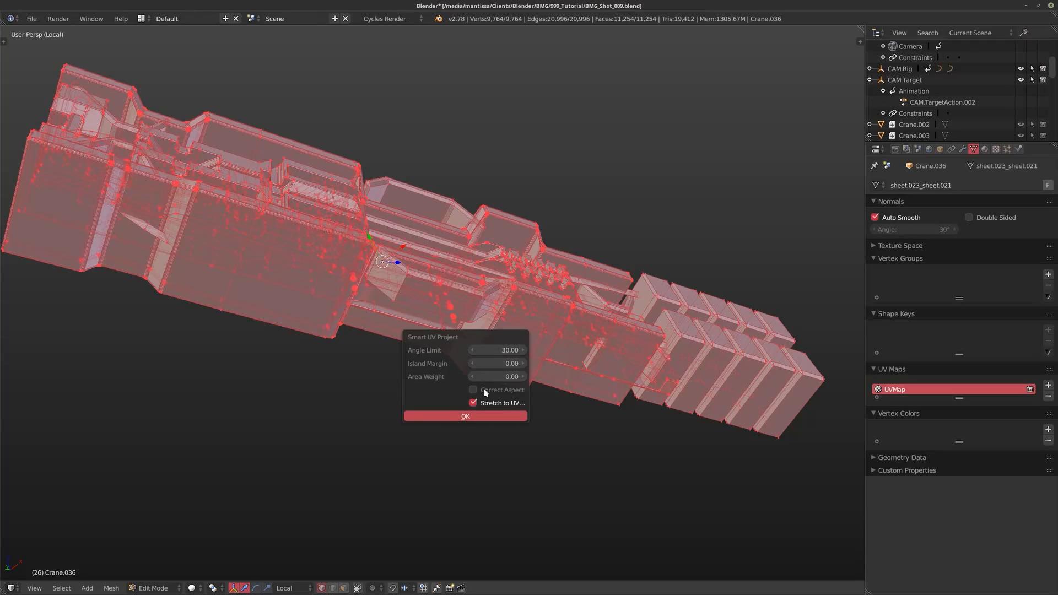
pyautogui.press('Return')
# Rename the existing UV map to "uv" and return to Object Mode.
pyautogui.moveTo(545, 373); pyautogui.dragTo(329, 353, button='middle')
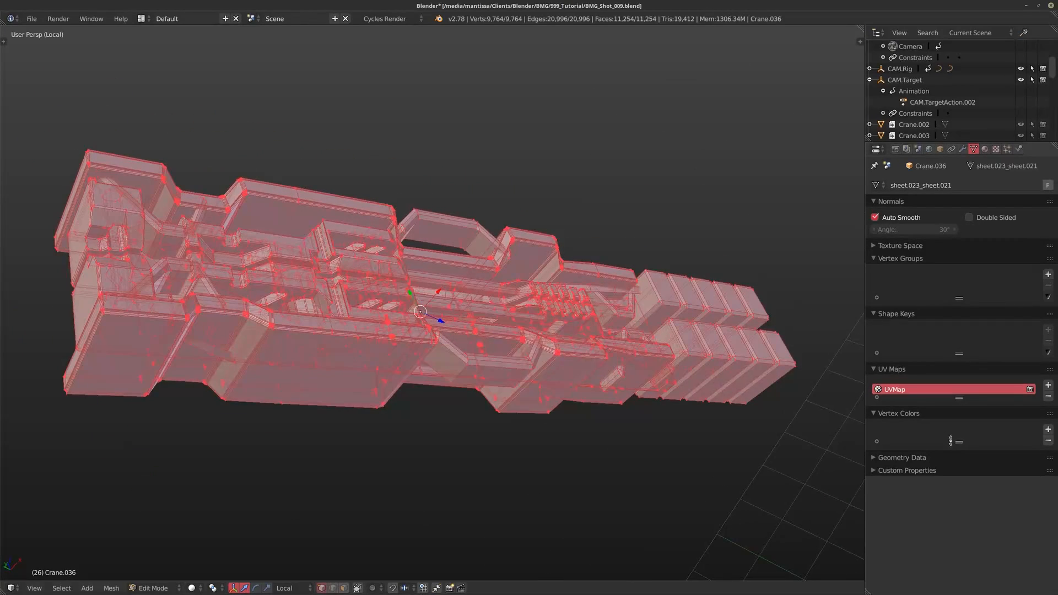
pyautogui.write('uv')
pyautogui.press('Return')
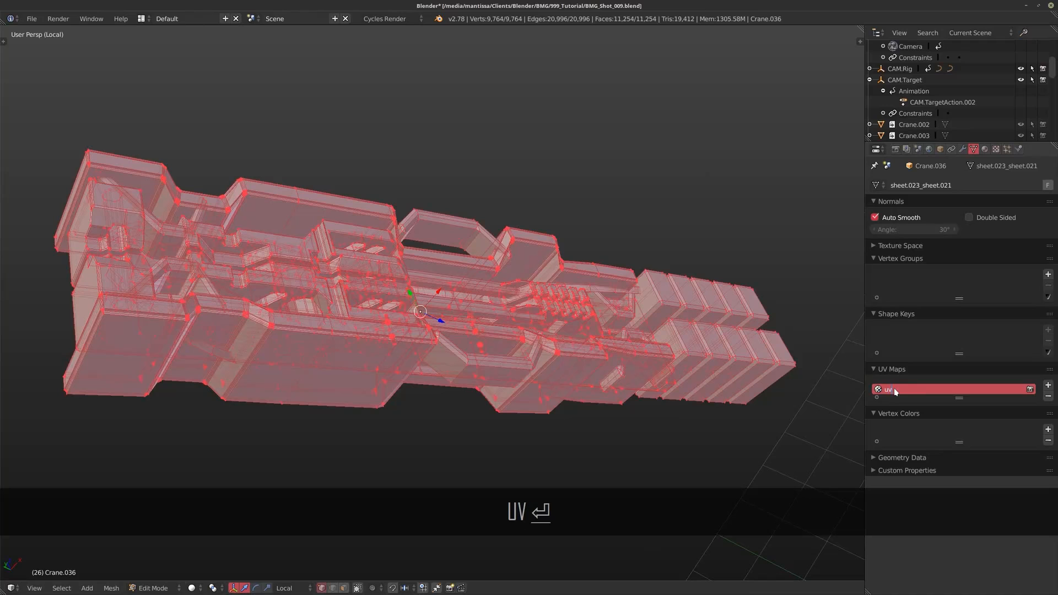
pyautogui.press('Tab')
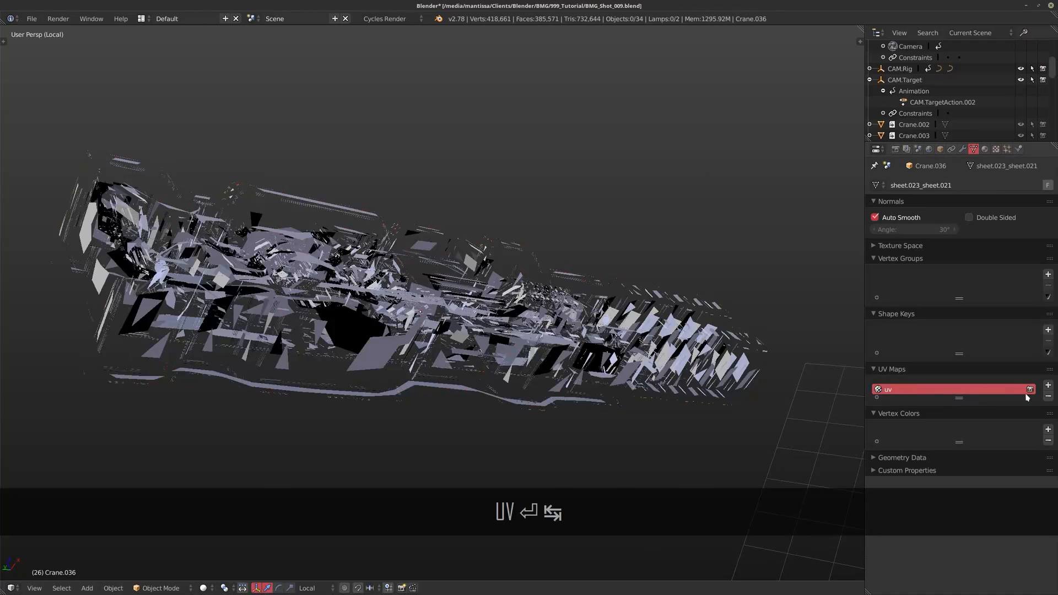
# Add a second UV map to the part and name it "mask".
pyautogui.click(1048, 388)
pyautogui.doubleClick(896, 401)
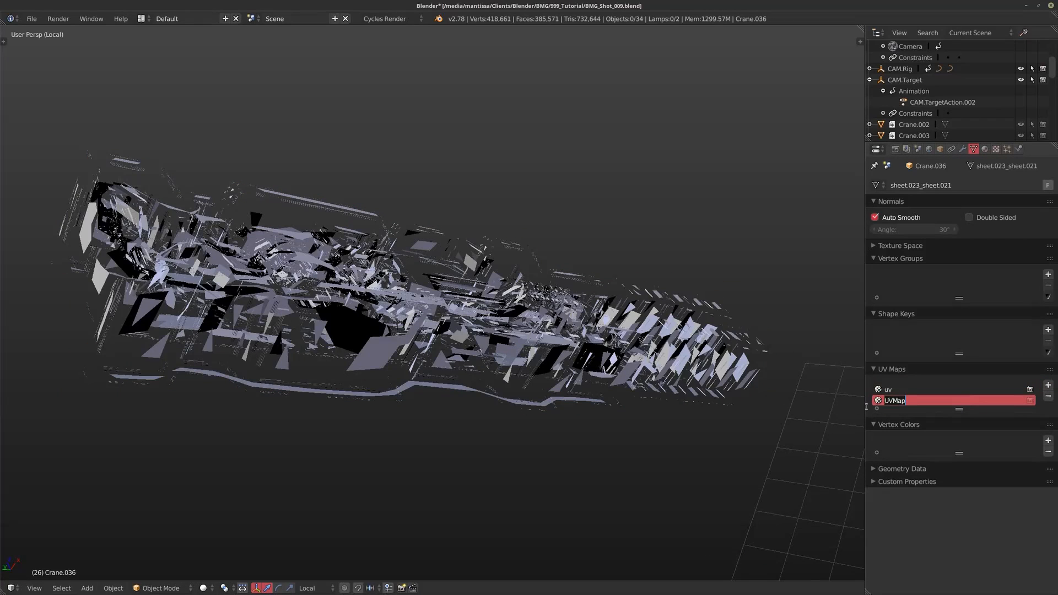
pyautogui.write('mask')
# Open the User Preferences to change an option, and line the part up in a level side view.
pyautogui.moveTo(419, 380); pyautogui.dragTo(557, 361, button='middle')
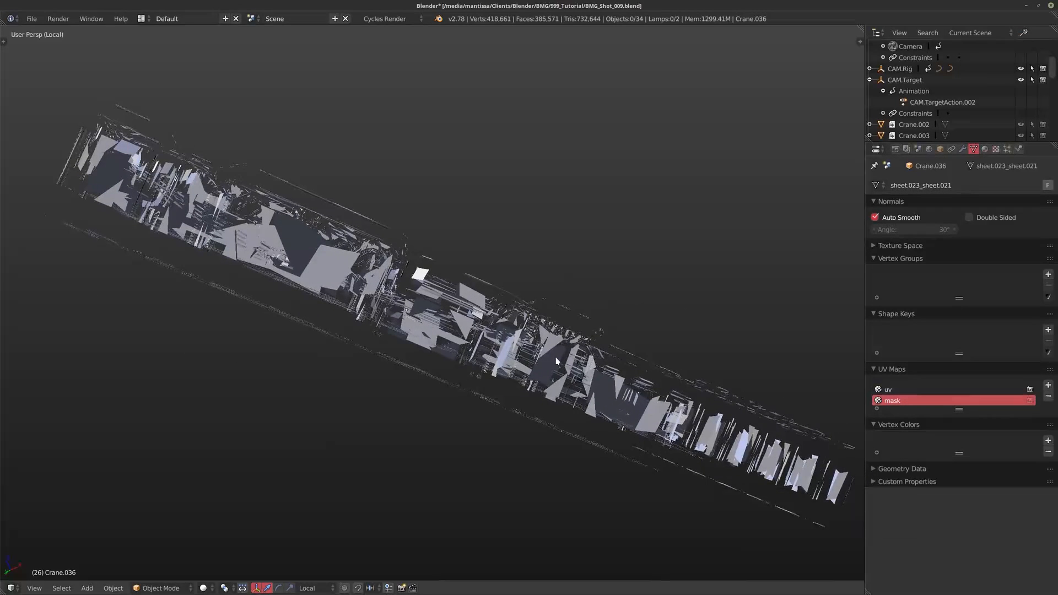
pyautogui.hotkey('ctrl', 'alt', 'u')
pyautogui.click(473, 247)
pyautogui.click(770, 232)
pyautogui.moveTo(774, 348); pyautogui.dragTo(756, 289, button='middle')
pyautogui.moveTo(436, 329); pyautogui.dragTo(275, 388, button='middle')
pyautogui.moveTo(187, 385); pyautogui.dragTo(446, 366, button='middle')
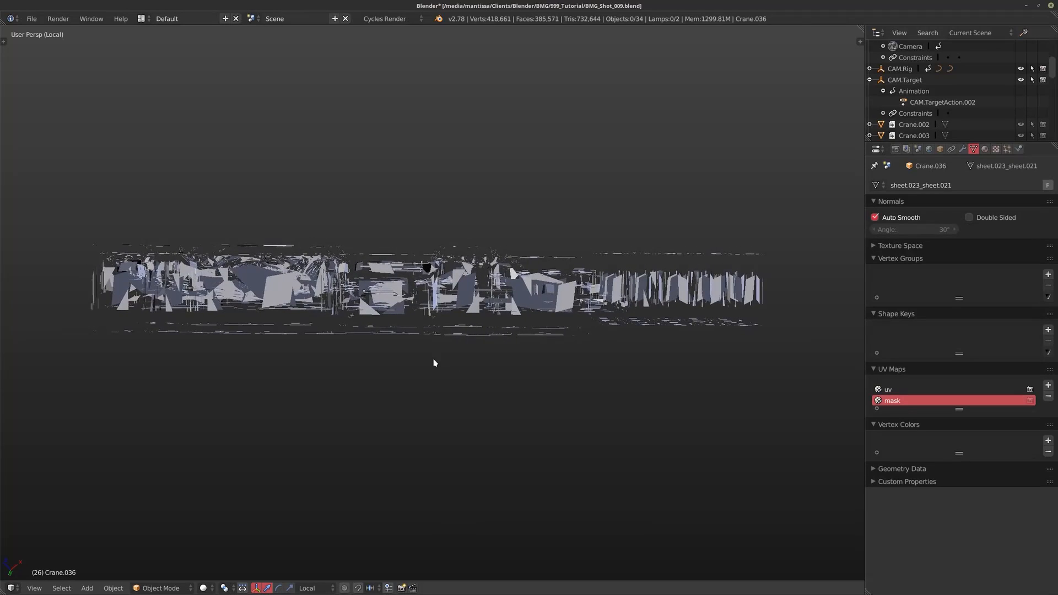
# Switch to orthographic view and project the whole mesh's UVs from the side view into the mask map, fitted to the UV bounds.
pyautogui.press('KP_5')
pyautogui.scroll(2, 410, 234)
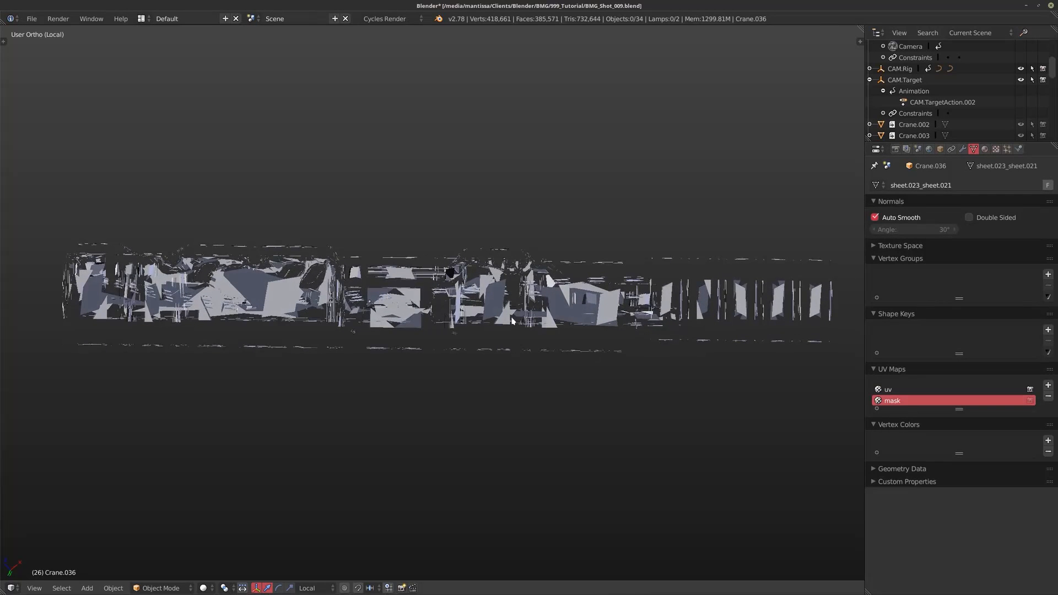
pyautogui.press('Tab')
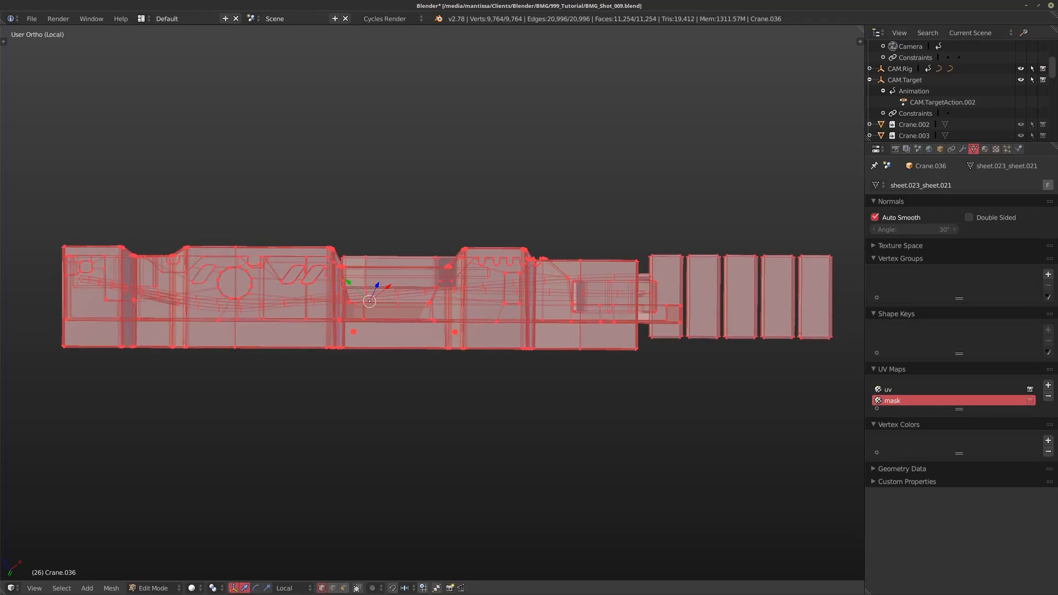
pyautogui.press('u')
pyautogui.press('Tab')
# Split the 3D viewport, turn the new area into a UV/Image Editor, and unlink the Render Result image from it.
pyautogui.moveTo(548, 361); pyautogui.dragTo(571, 343, button='middle')
pyautogui.moveTo(861, 29); pyautogui.dragTo(585, 34)
pyautogui.click(596, 588)
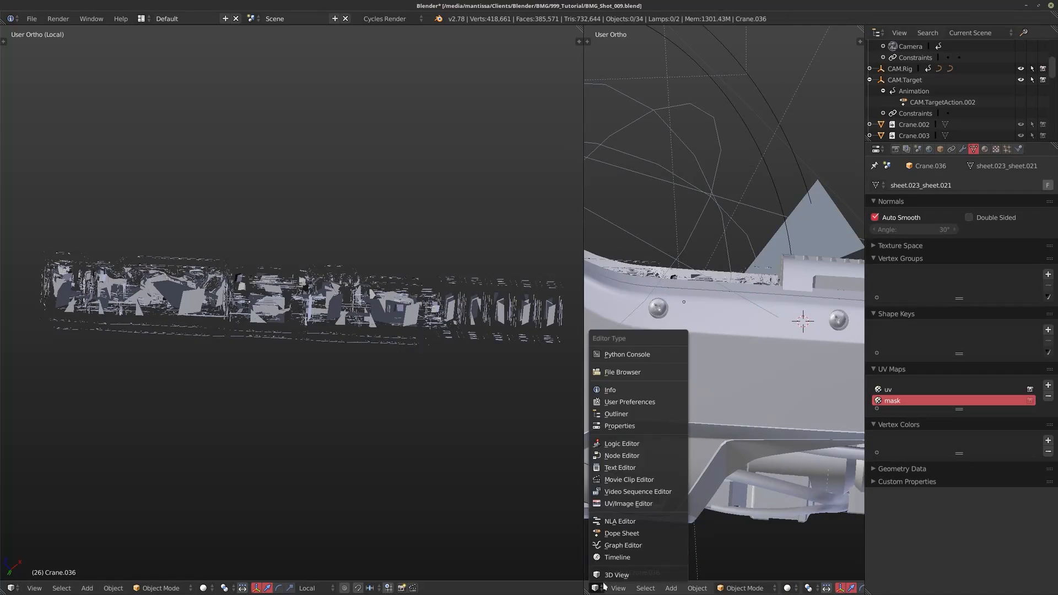
pyautogui.click(613, 506)
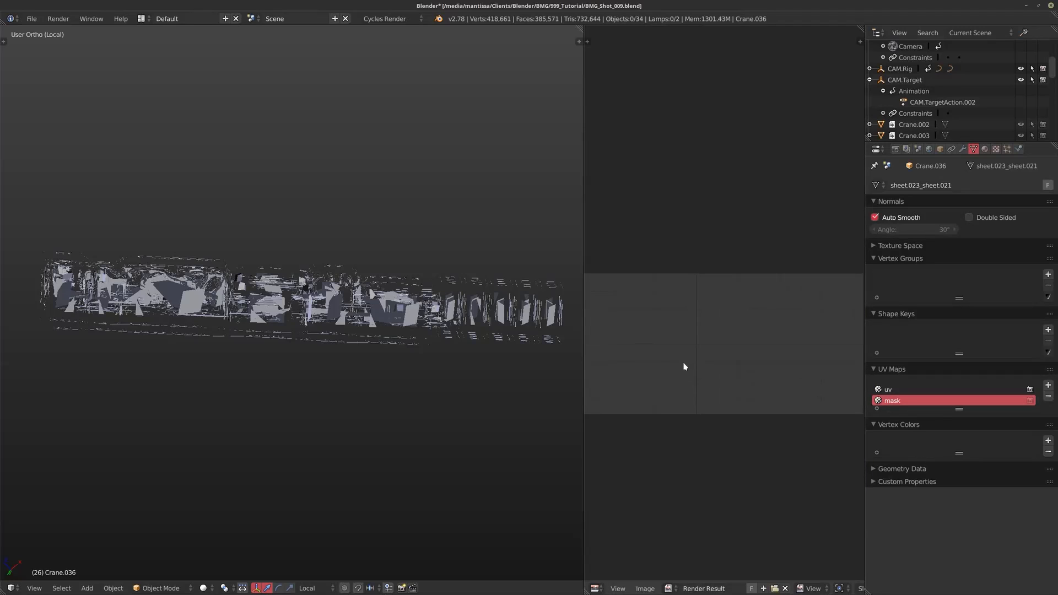
pyautogui.click(786, 589)
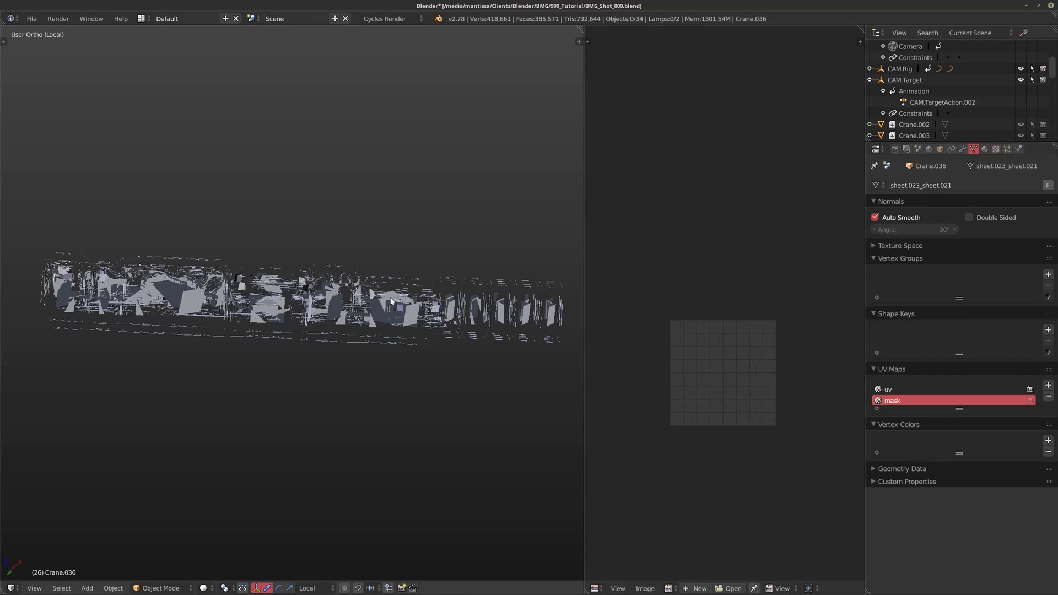
# Inspect the projected mask UV layout in Edit Mode against the part's shape, and return to Object Mode.
pyautogui.press('Tab')
pyautogui.scroll(2, 763, 407)
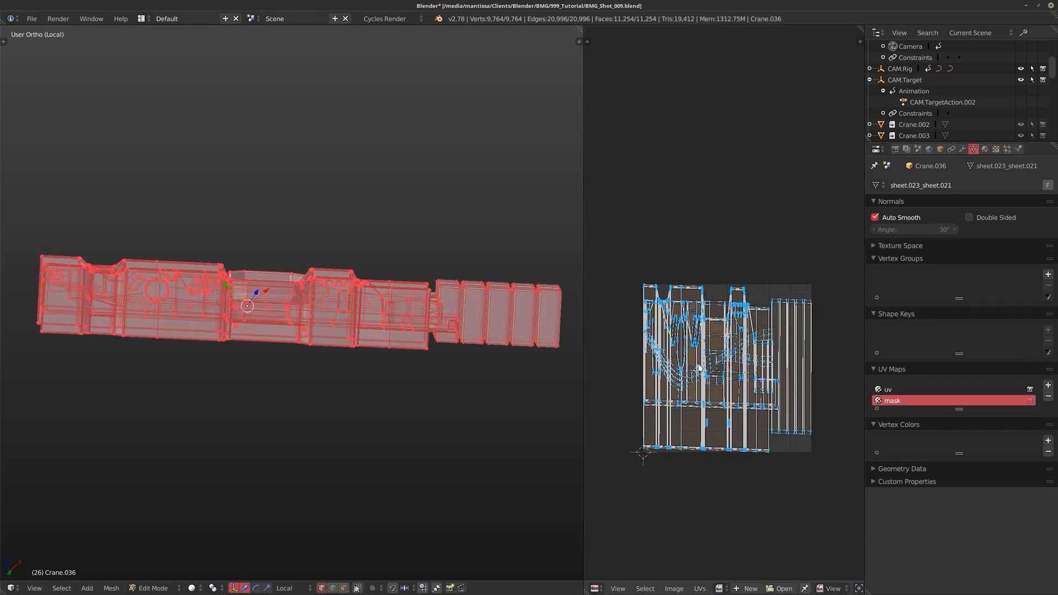
pyautogui.moveTo(302, 322); pyautogui.dragTo(304, 344, button='middle')
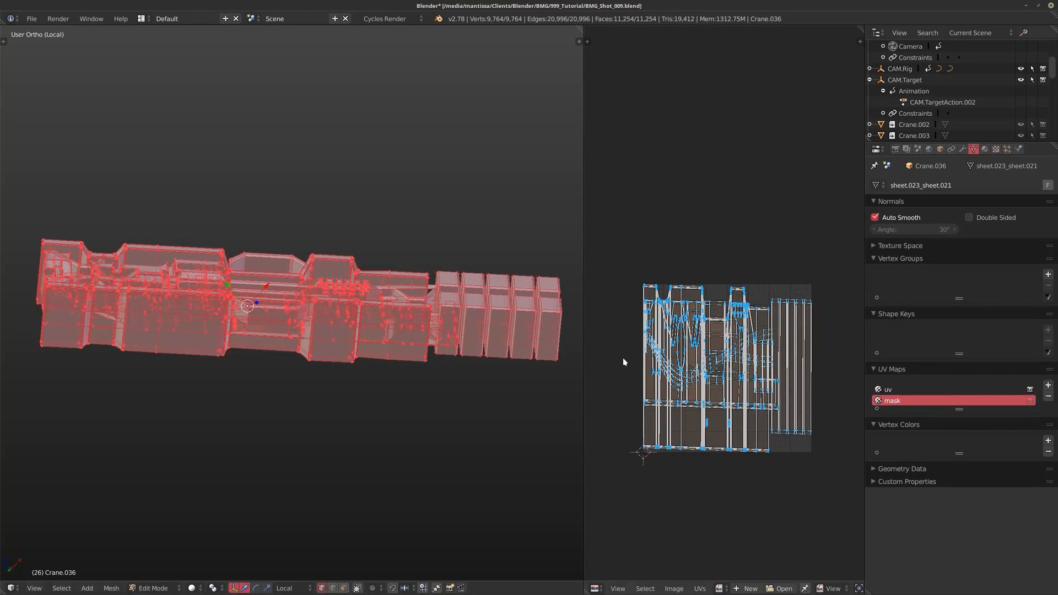
pyautogui.press('Tab')
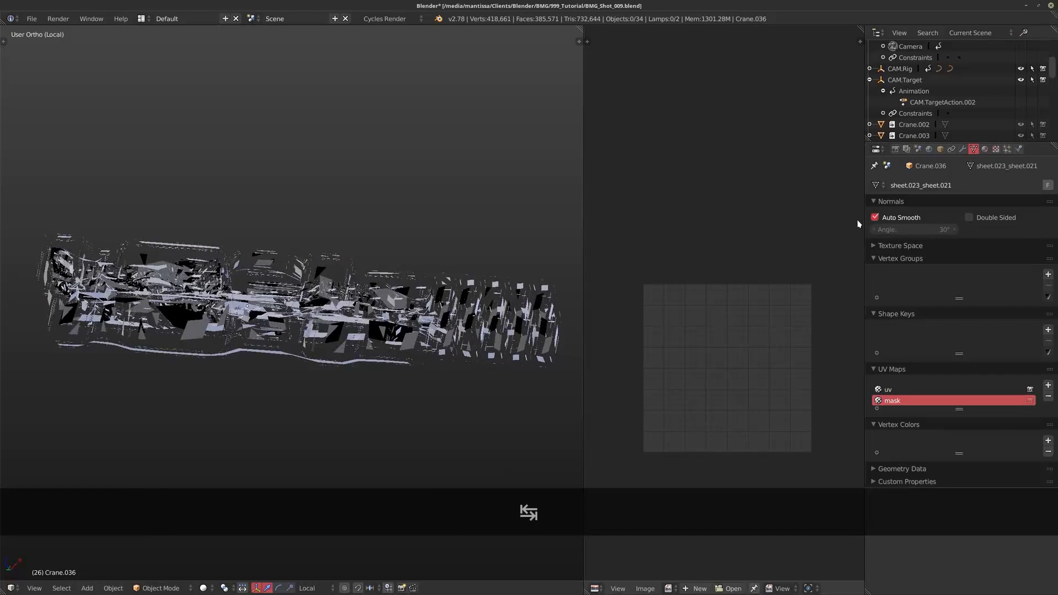
# Add a vertex group named "mask" to the part.
pyautogui.click(1048, 275)
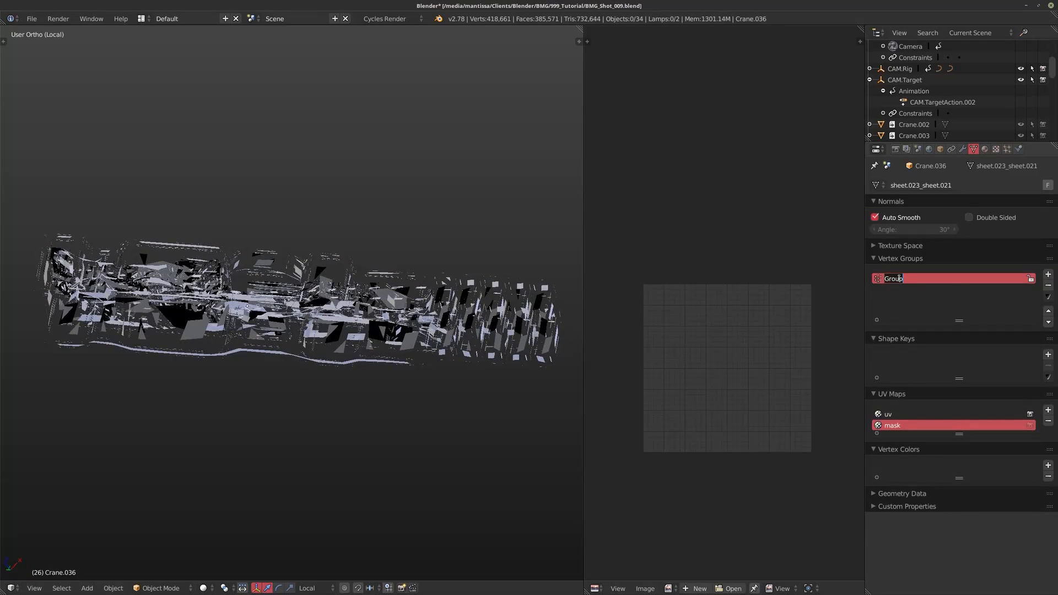
pyautogui.write('mask')
pyautogui.press('Return')
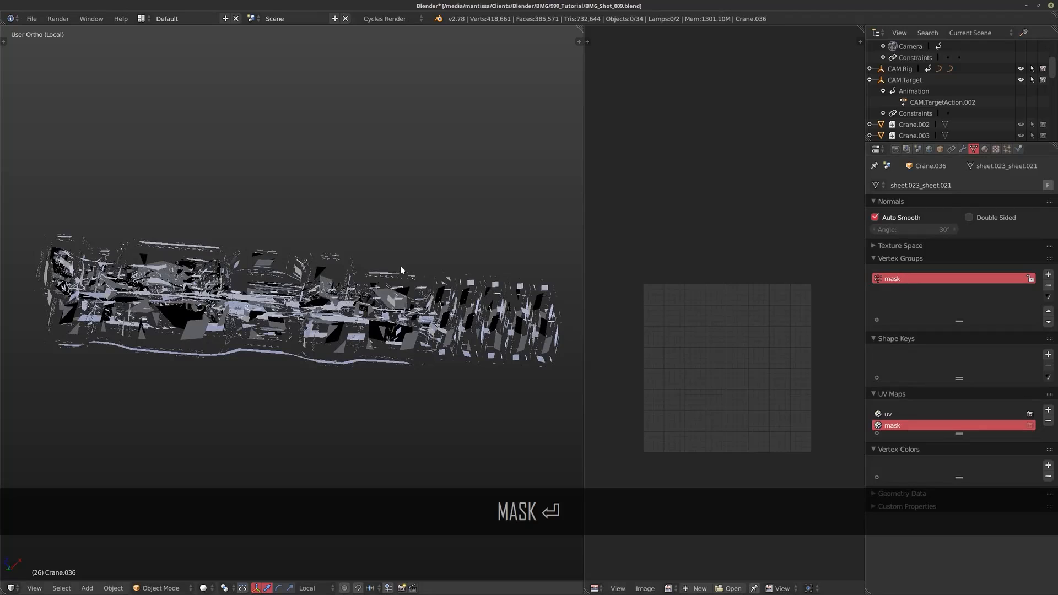
# Replace the Vertex Weight Mix modifier with a Vertex Weight Edit modifier placed at the start of the stack, above Triangulate.
pyautogui.click(963, 148)
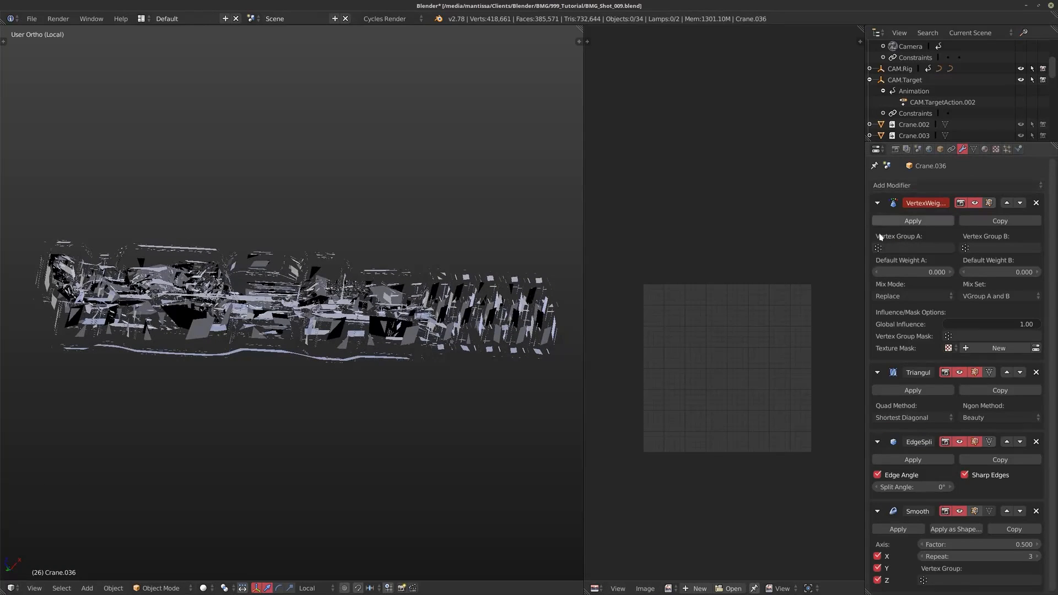
pyautogui.click(1036, 203)
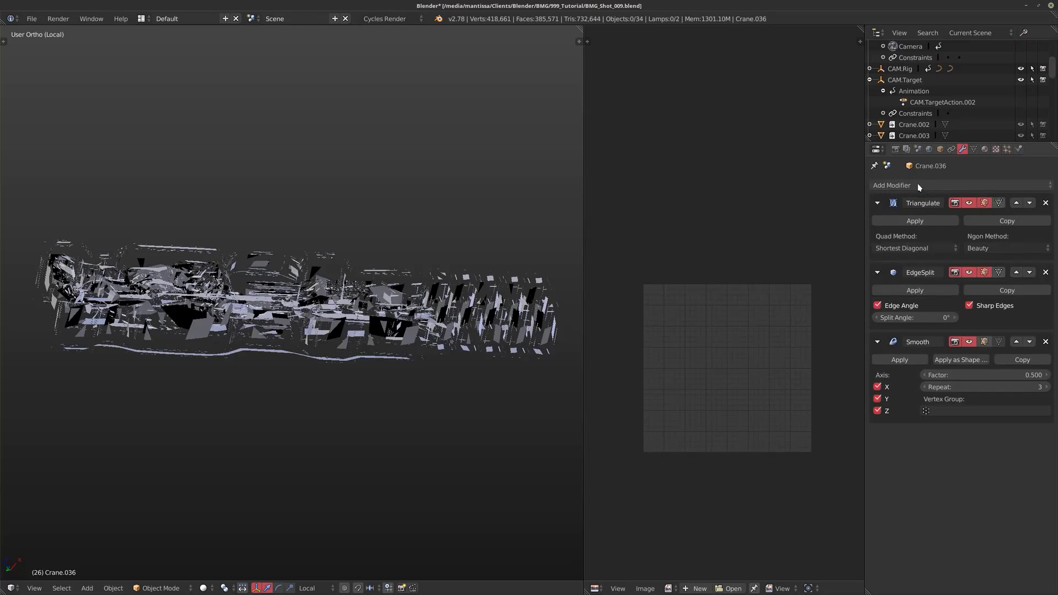
pyautogui.click(920, 187)
pyautogui.click(730, 282)
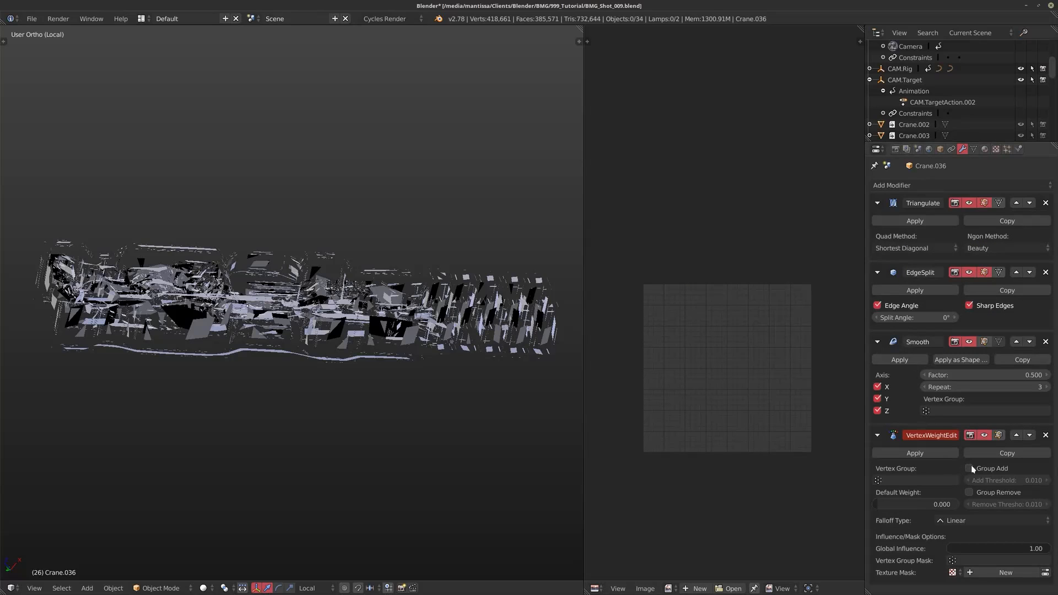
pyautogui.click(1017, 435)
pyautogui.click(1017, 341)
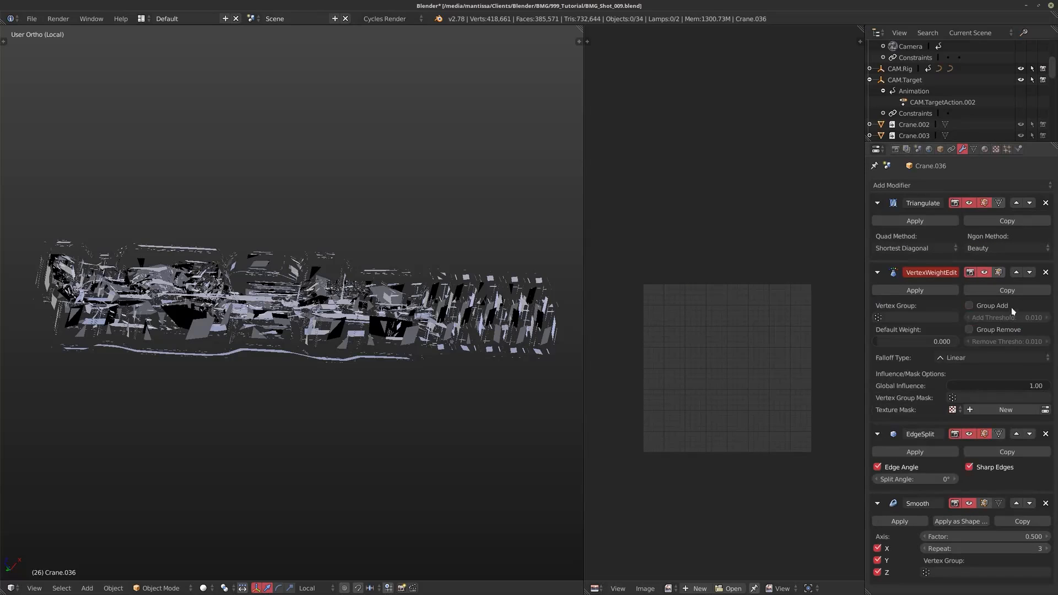
pyautogui.click(1017, 272)
# Assign the mask vertex group to the Vertex Weight Edit modifier and check the part's vertex groups and UV maps.
pyautogui.click(899, 248)
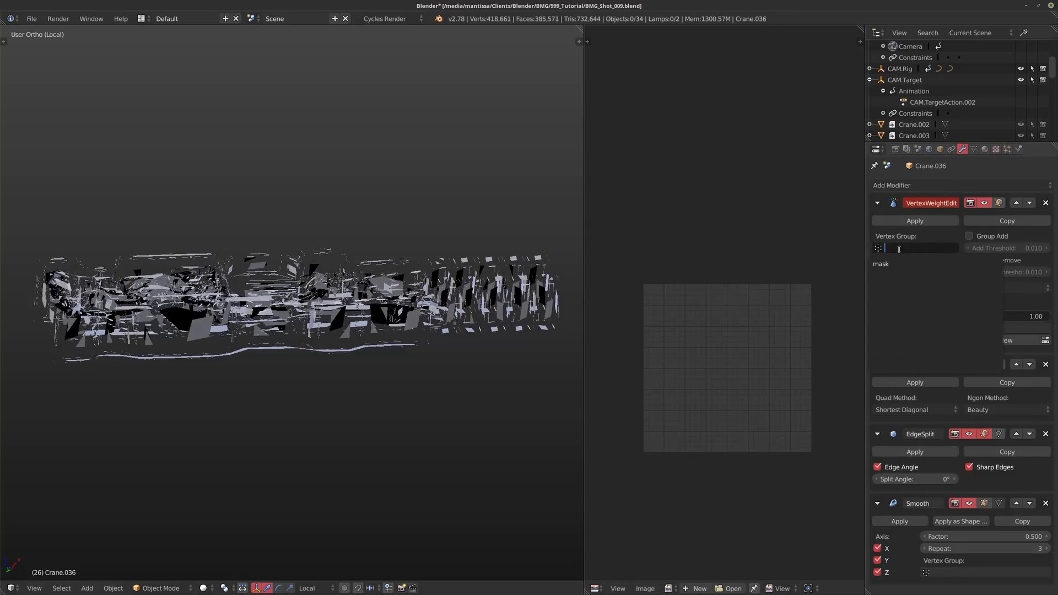
pyautogui.click(891, 264)
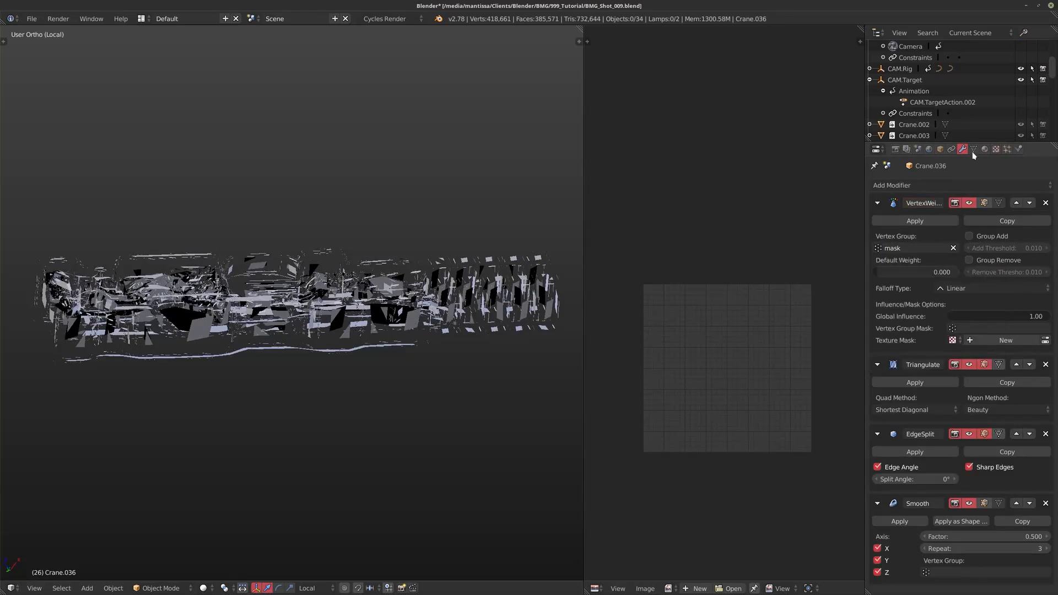
pyautogui.click(974, 149)
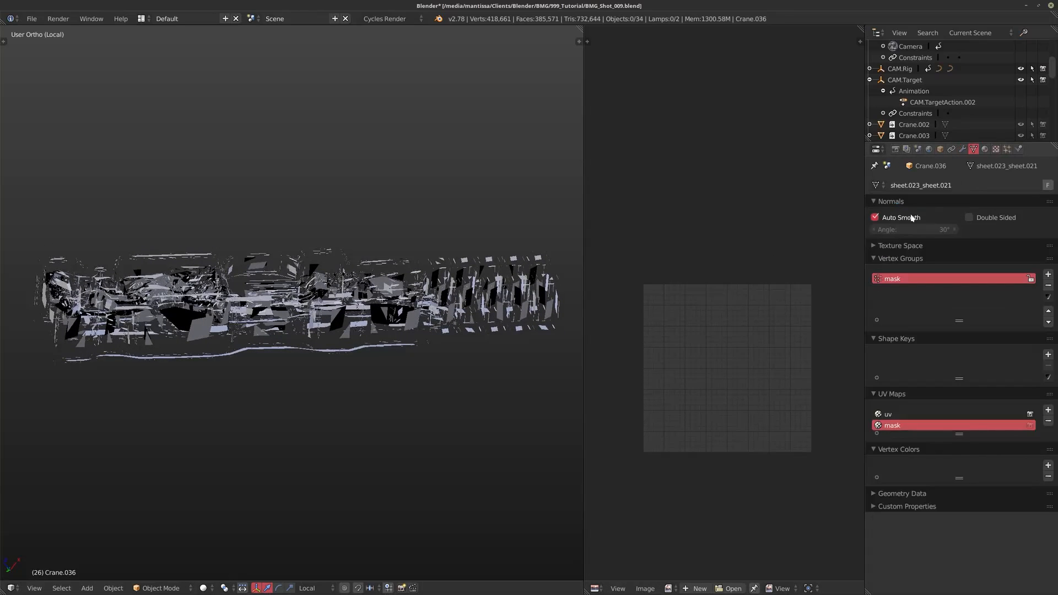
pyautogui.click(963, 149)
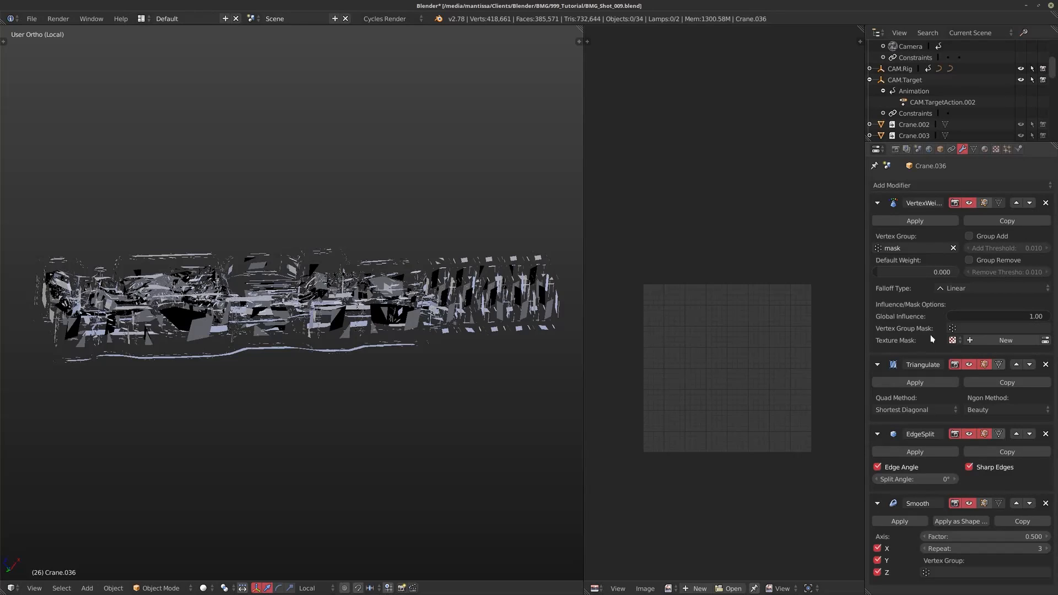
# Create a new texture mask for the Vertex Weight Edit modifier and name it "MASK.Fx".
pyautogui.click(997, 342)
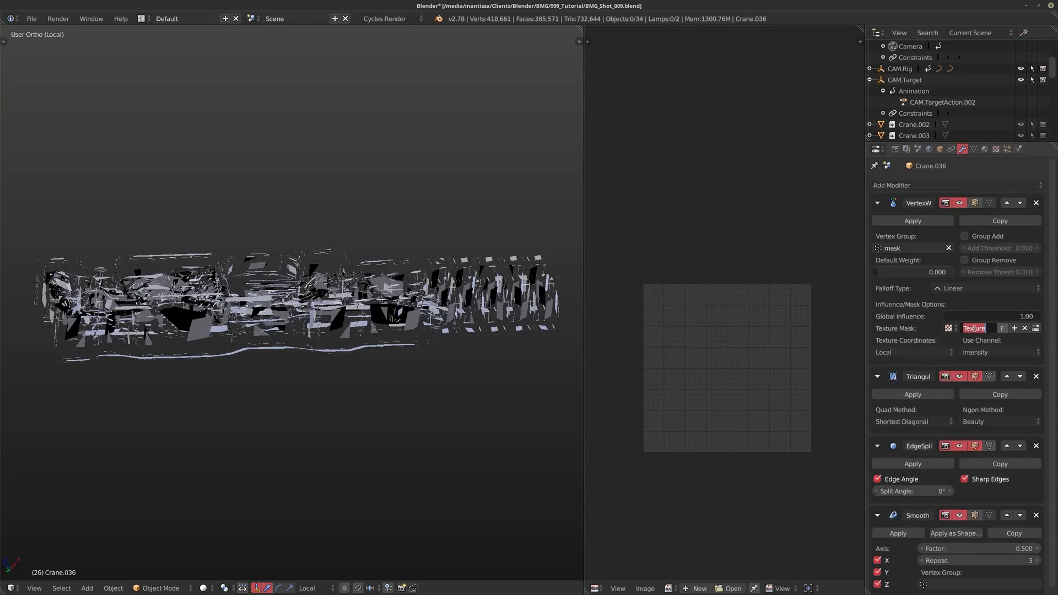
pyautogui.write('MASK.')
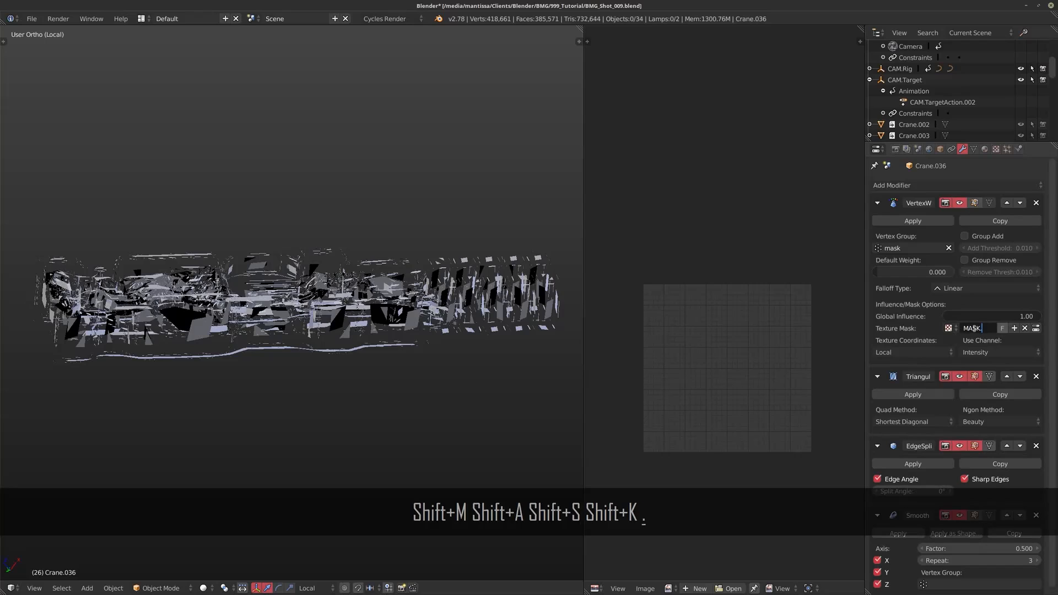
pyautogui.write('Fx')
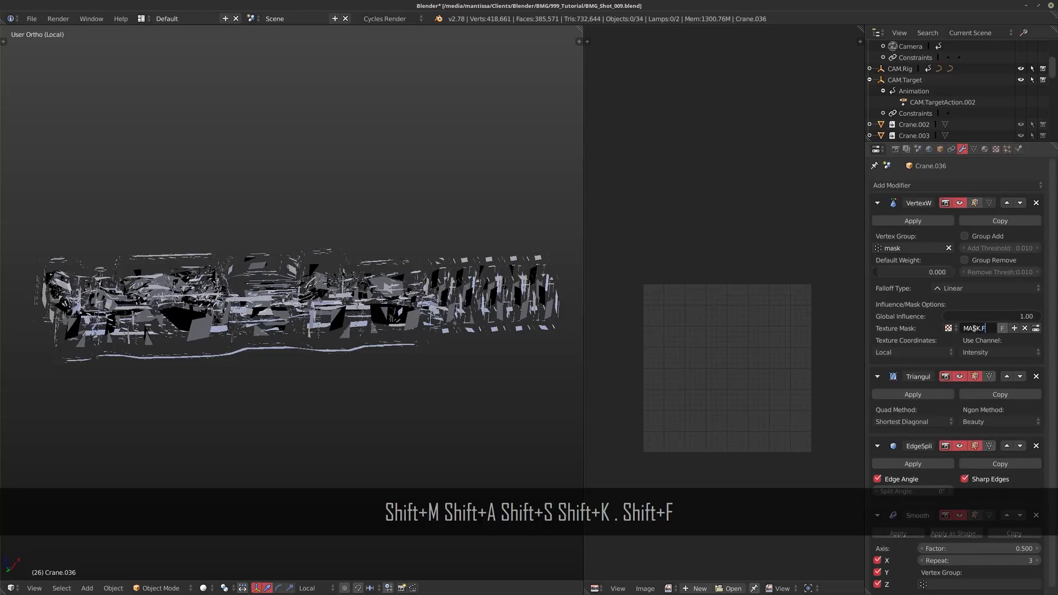
pyautogui.press('Return')
# Set the texture mask's coordinates to UV and use the "mask" UV map.
pyautogui.click(912, 352)
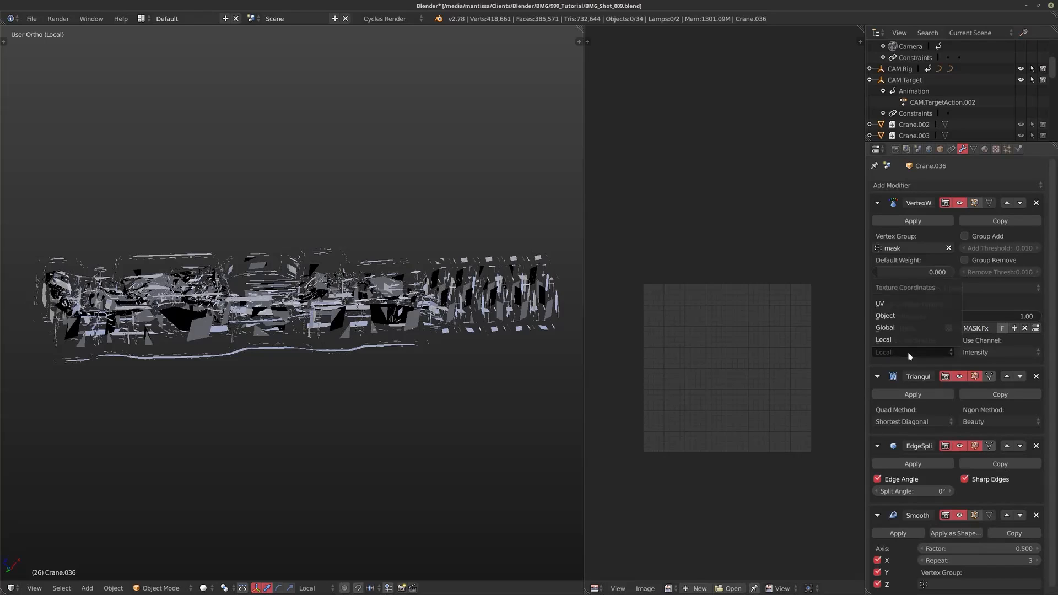
pyautogui.click(895, 305)
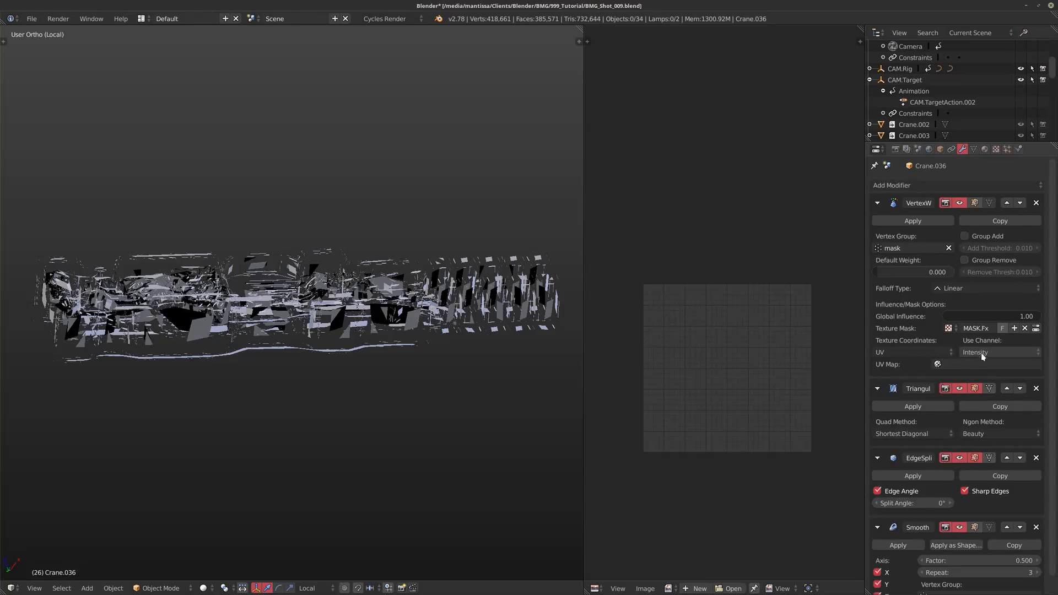
pyautogui.click(968, 364)
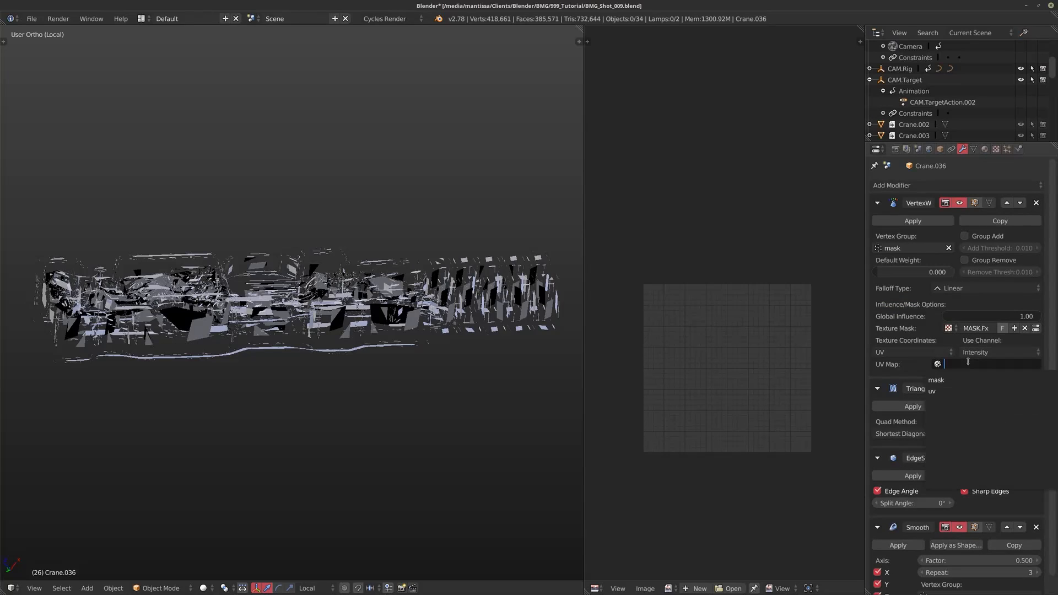
pyautogui.click(948, 380)
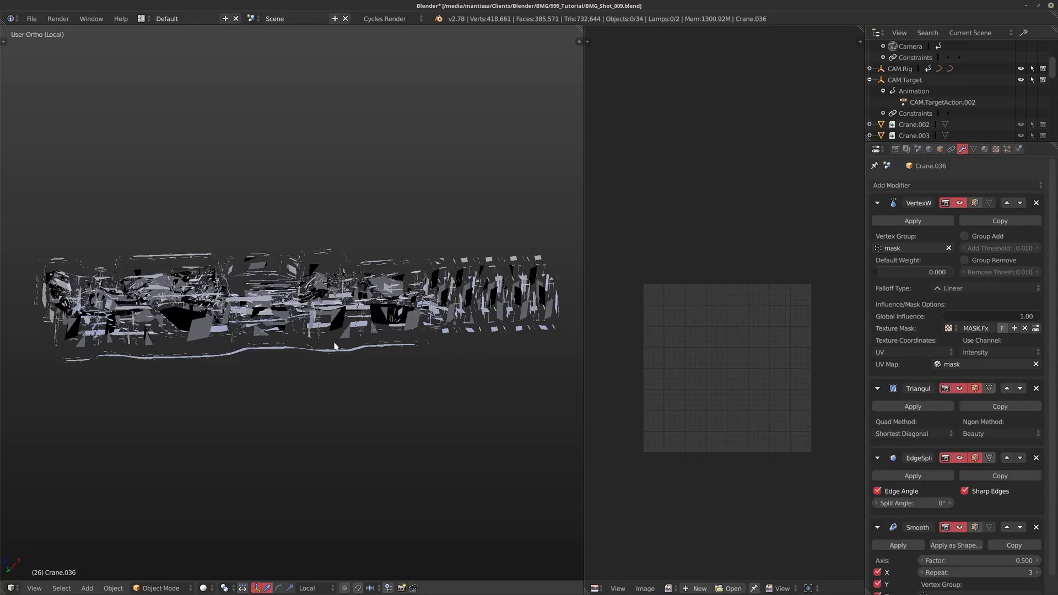
# Bring up the MASK.Fx texture of the Vertex Weight Edit modifier and change its type to Blend.
pyautogui.click(997, 149)
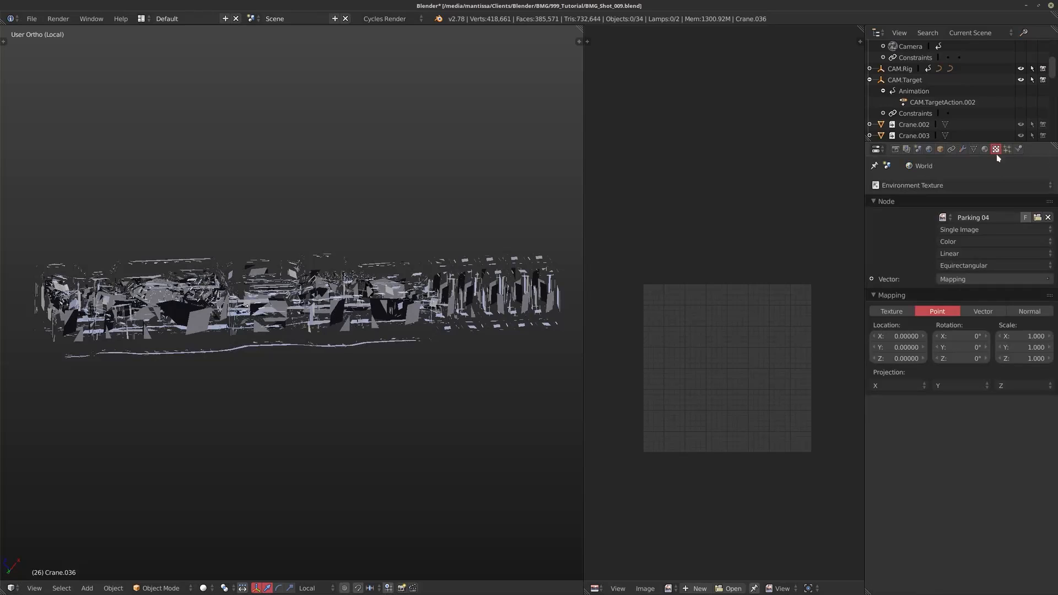
pyautogui.click(937, 188)
pyautogui.click(906, 139)
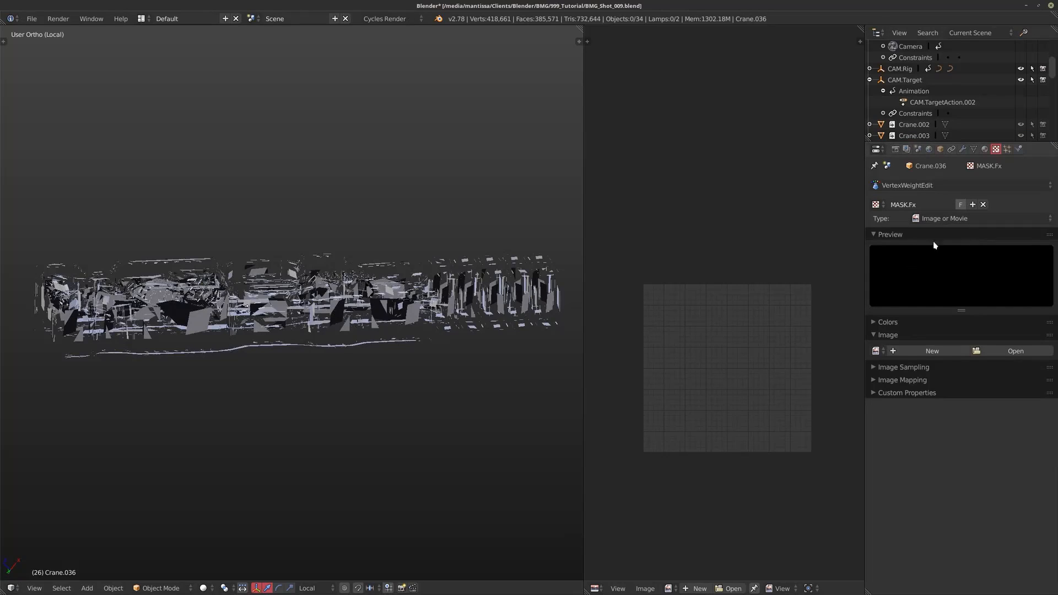
pyautogui.click(941, 218)
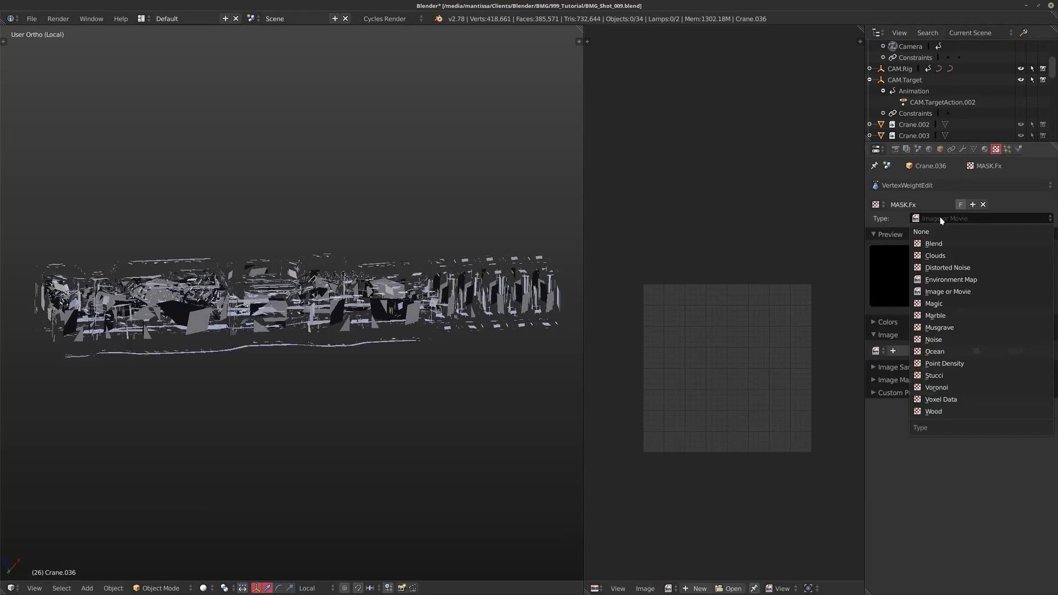
pyautogui.click(942, 249)
pyautogui.moveTo(430, 240); pyautogui.dragTo(246, 268, button='middle')
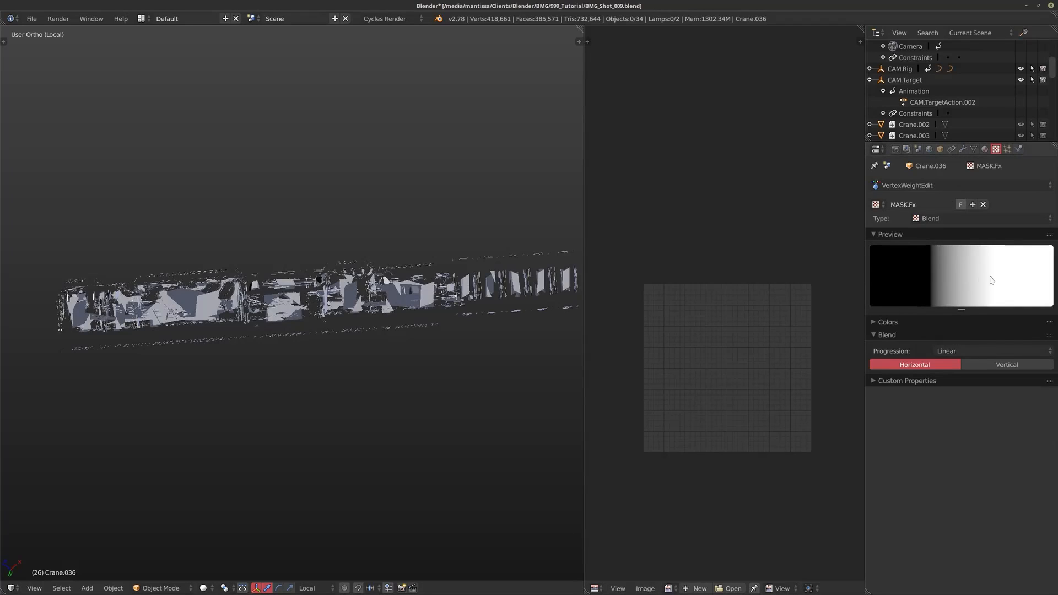
# Compare the mask UV layout with the blend gradient in Edit Mode, and go back to the part's modifier settings.
pyautogui.press('Tab')
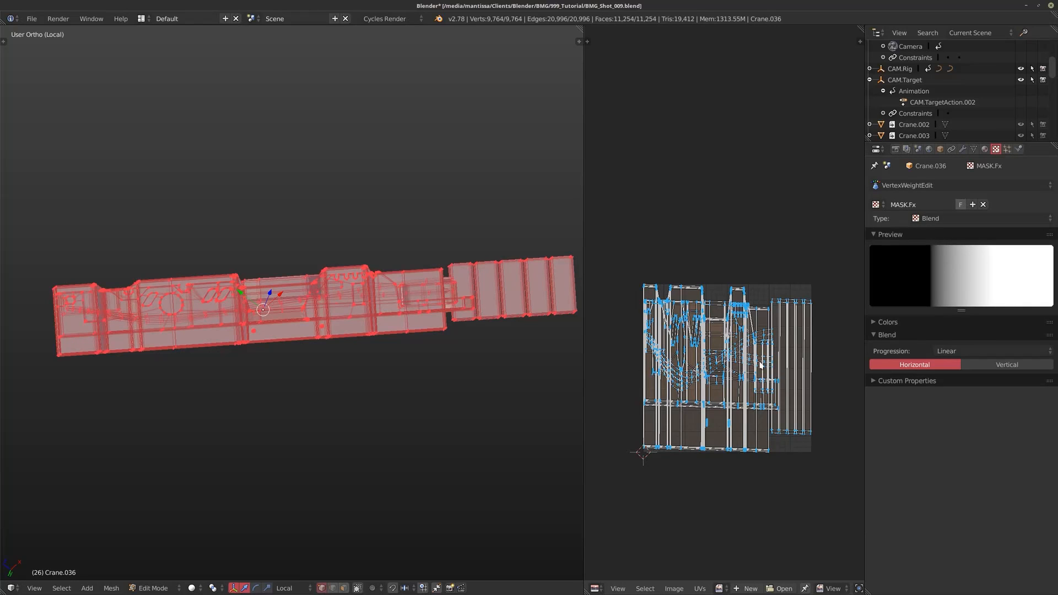
pyautogui.press('Tab')
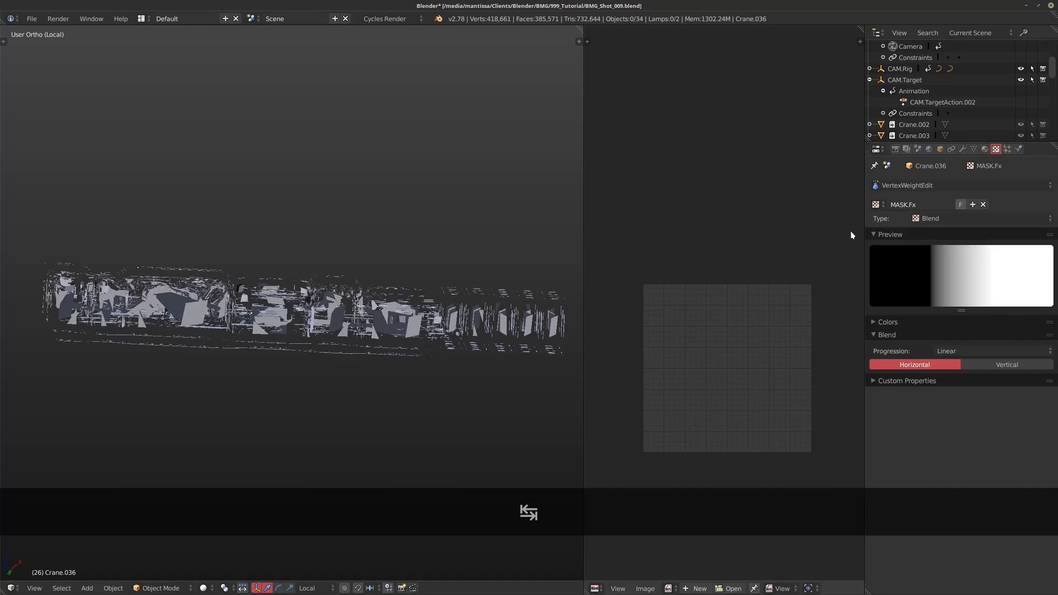
pyautogui.click(963, 149)
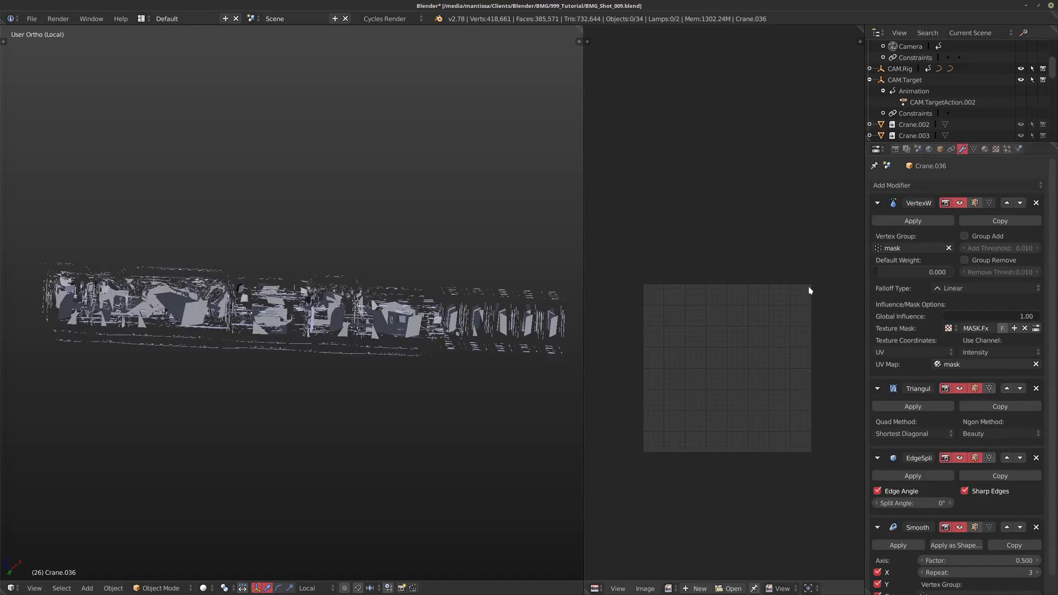
# Enable Group Add in the Vertex Weight Edit modifier, keeping the falloff type Linear.
pyautogui.click(973, 240)
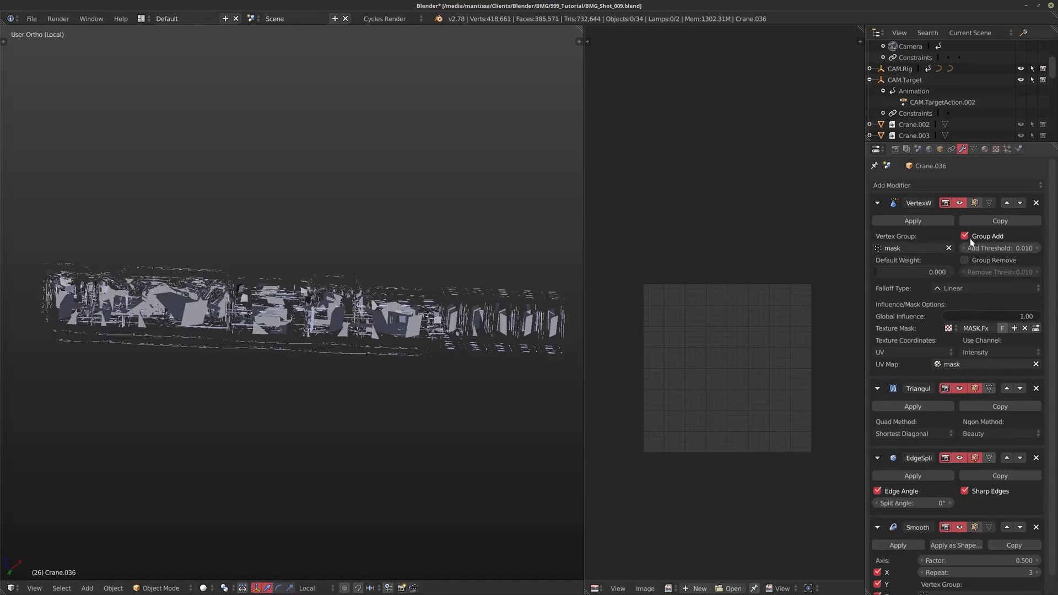
pyautogui.click(960, 289)
pyautogui.click(963, 292)
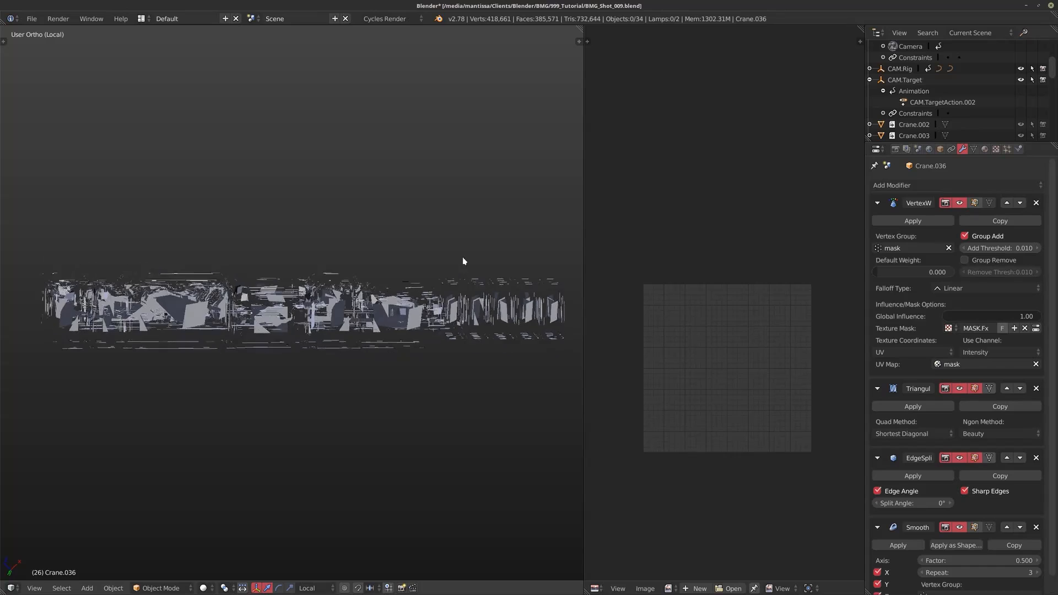
pyautogui.scroll(3, 359, 273)
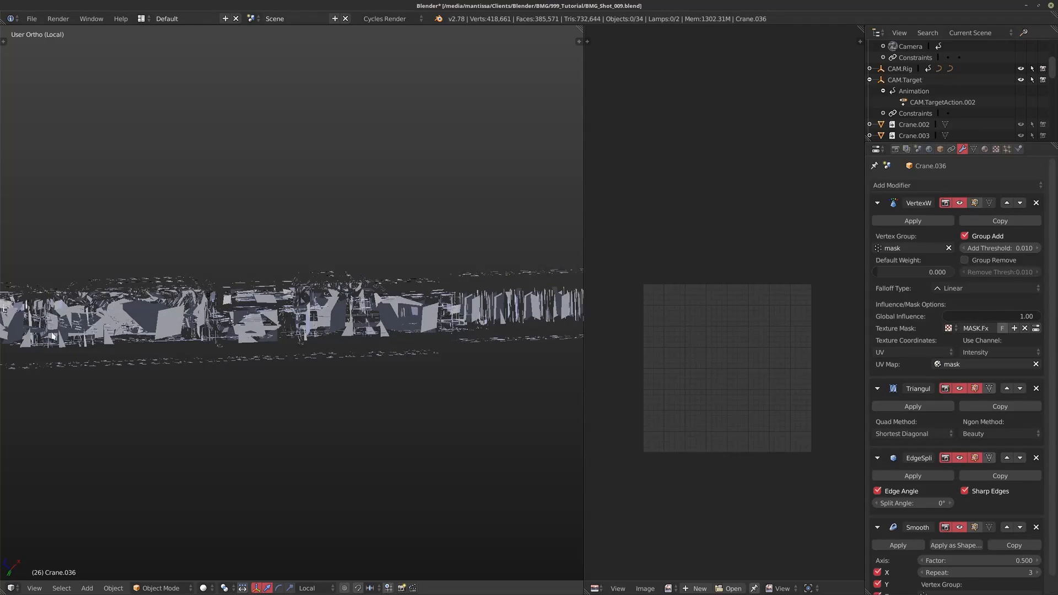
pyautogui.moveTo(115, 331); pyautogui.dragTo(221, 330, button='middle')
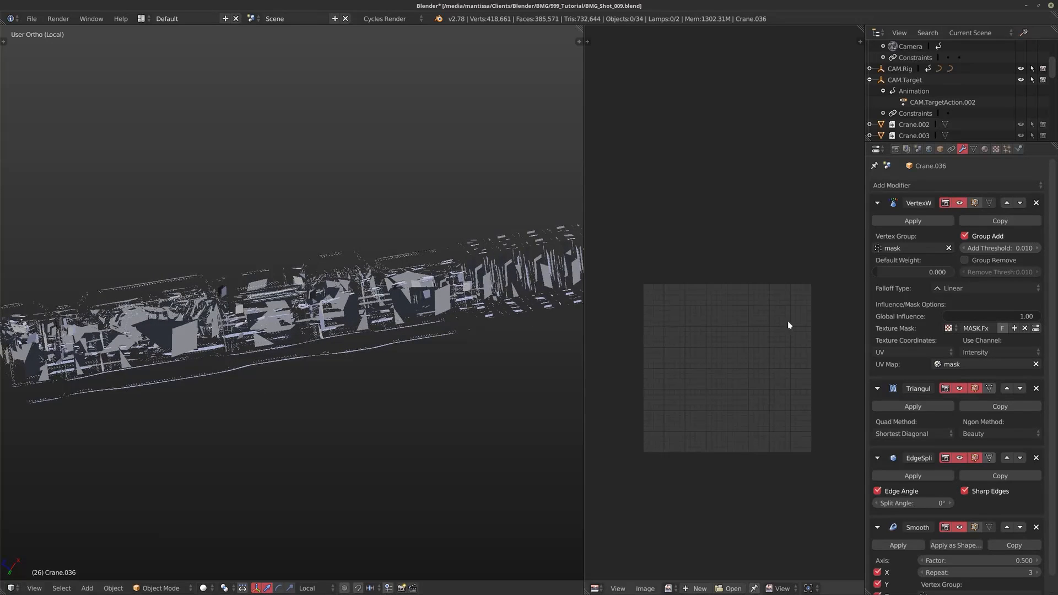
# Limit the Smooth modifier to the "mask" vertex group.
pyautogui.scroll(-1, 874, 537)
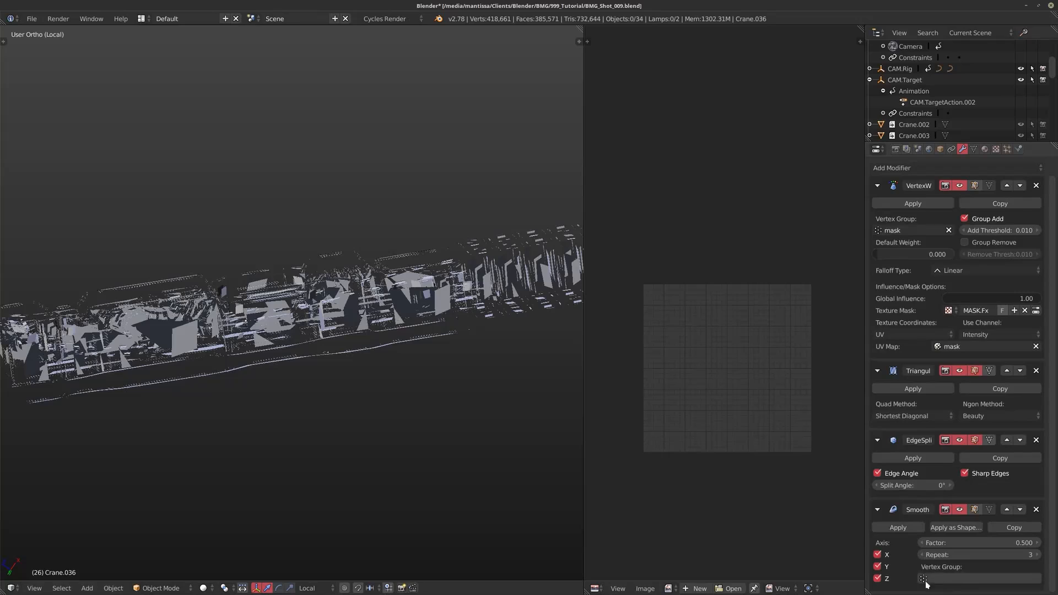
pyautogui.click(969, 583)
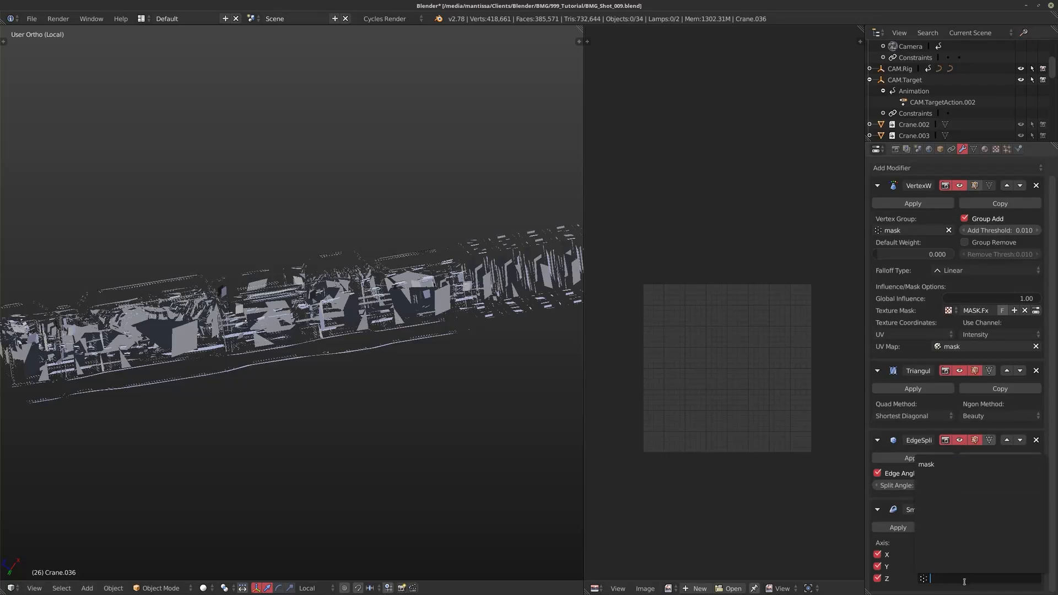
pyautogui.click(938, 465)
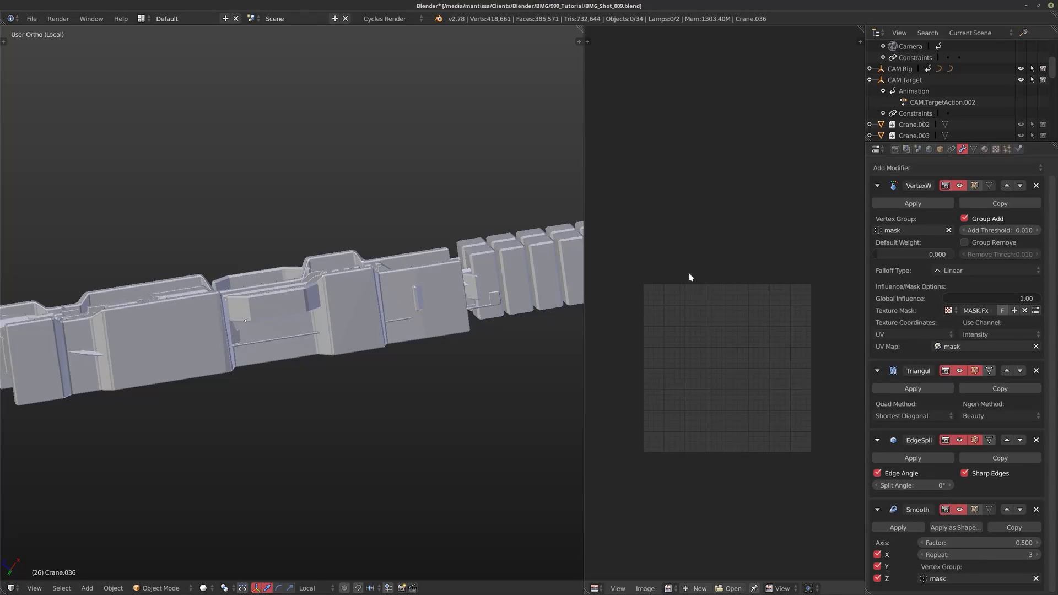
pyautogui.click(998, 149)
pyautogui.click(964, 149)
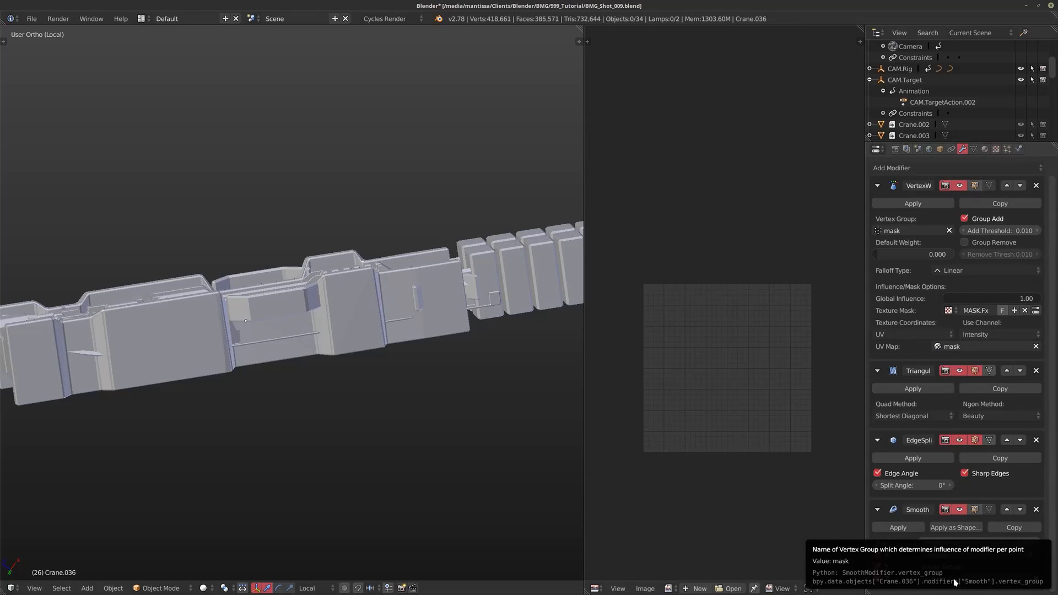
pyautogui.keyDown('shift'); pyautogui.moveTo(310, 369); pyautogui.dragTo(347, 386, button='middle'); pyautogui.keyUp('shift')
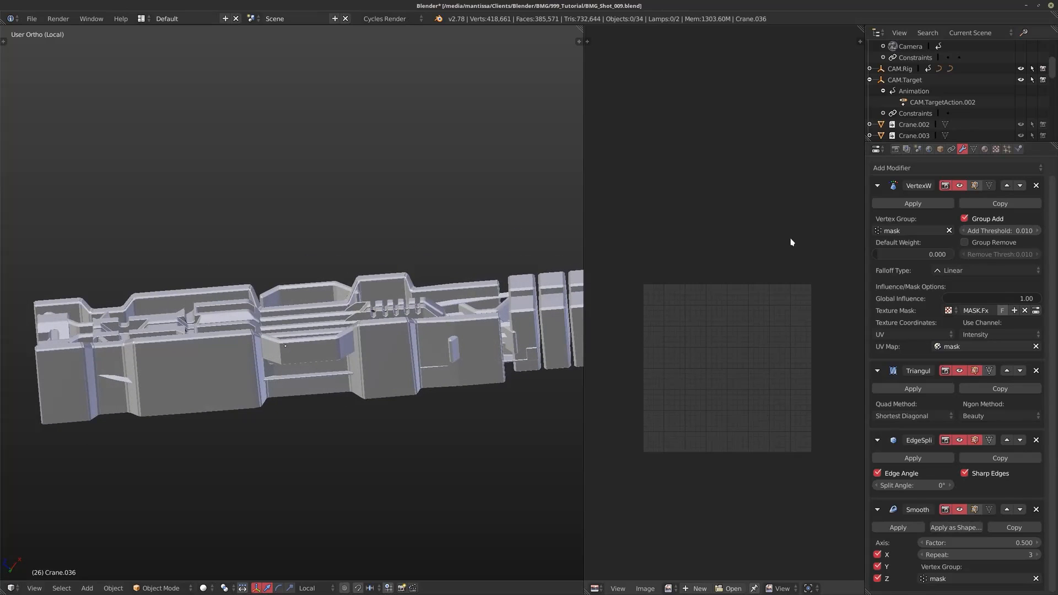
# Change the Vertex Weight Edit falloff to Custom Curve and invert the curve so it falls from 1 to 0.
pyautogui.click(944, 271)
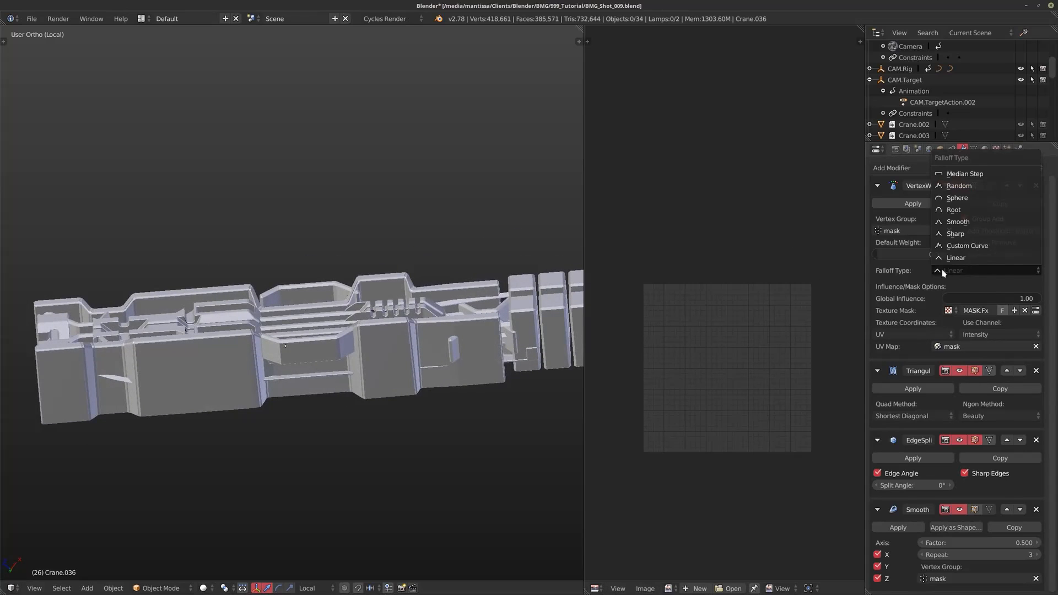
pyautogui.click(968, 246)
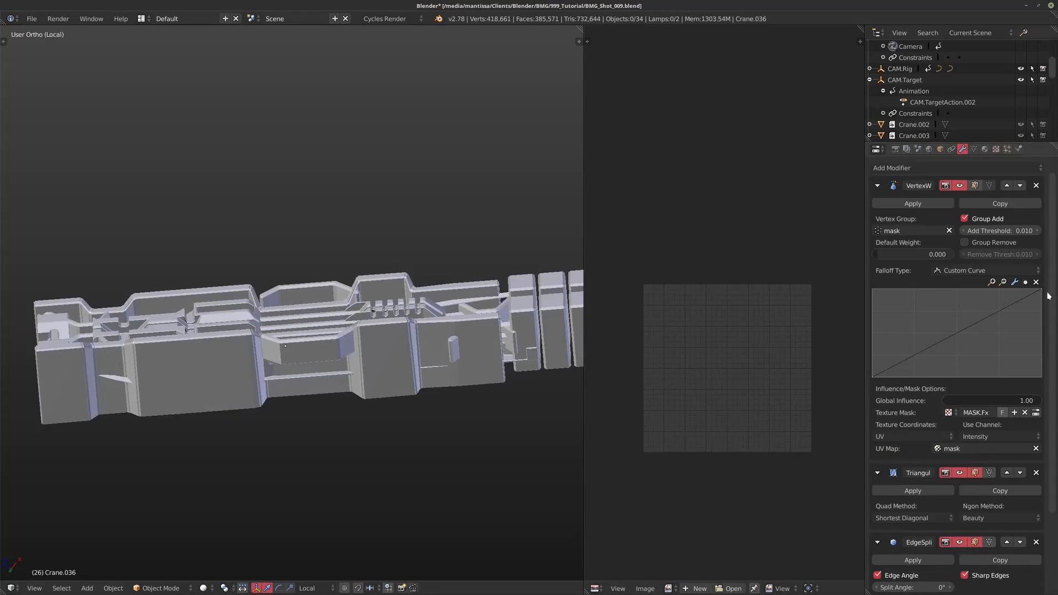
pyautogui.moveTo(1041, 291); pyautogui.dragTo(1041, 377)
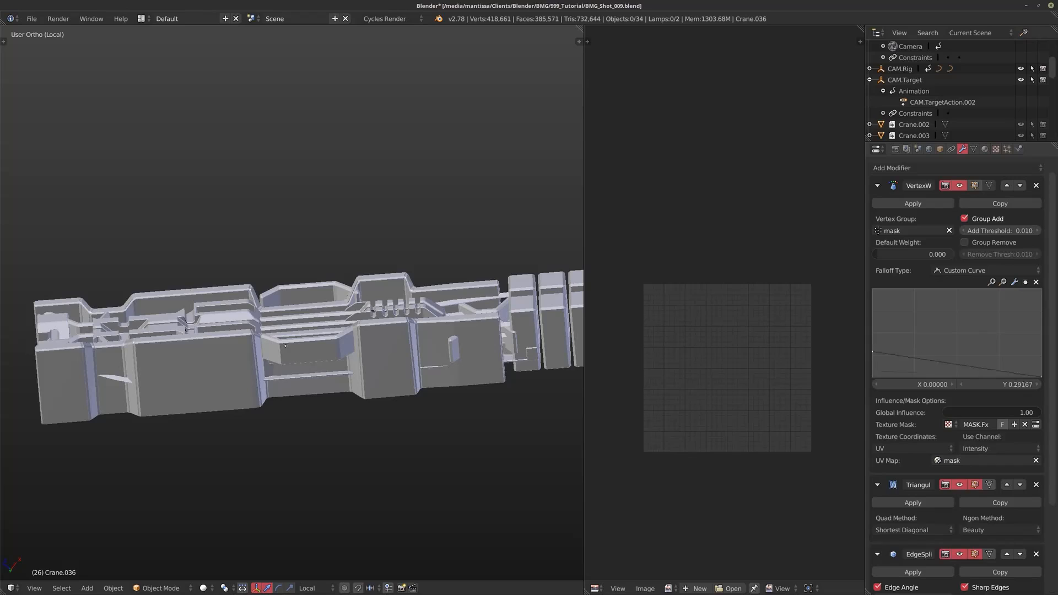
pyautogui.moveTo(406, 346); pyautogui.dragTo(338, 405, button='middle')
pyautogui.scroll(-1, 376, 336)
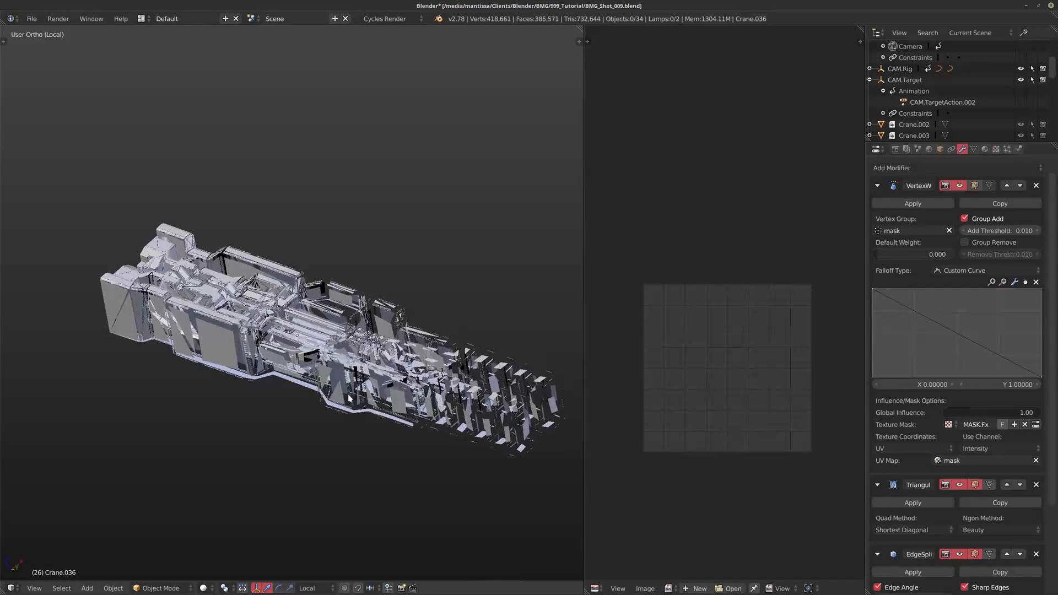
pyautogui.moveTo(305, 374); pyautogui.dragTo(287, 408, button='middle')
# Compare the MASK.Fx blend gradient with how the disintegration spreads along the crane part.
pyautogui.click(996, 149)
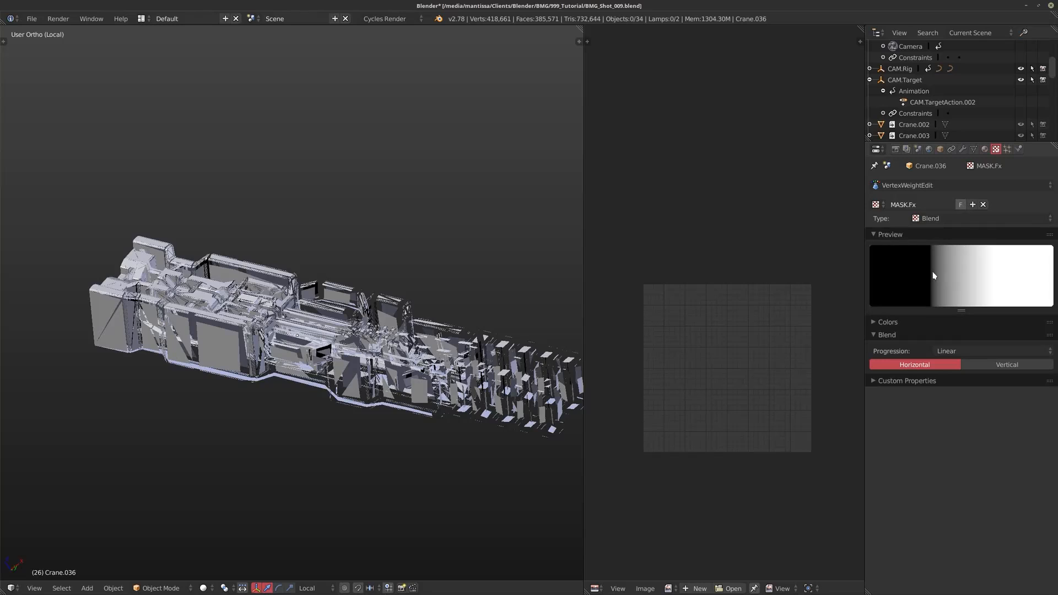
pyautogui.moveTo(148, 319); pyautogui.dragTo(145, 308, button='middle')
pyautogui.keyDown('shift'); pyautogui.moveTo(145, 307); pyautogui.dragTo(204, 313, button='middle'); pyautogui.keyUp('shift')
pyautogui.scroll(2, 202, 312)
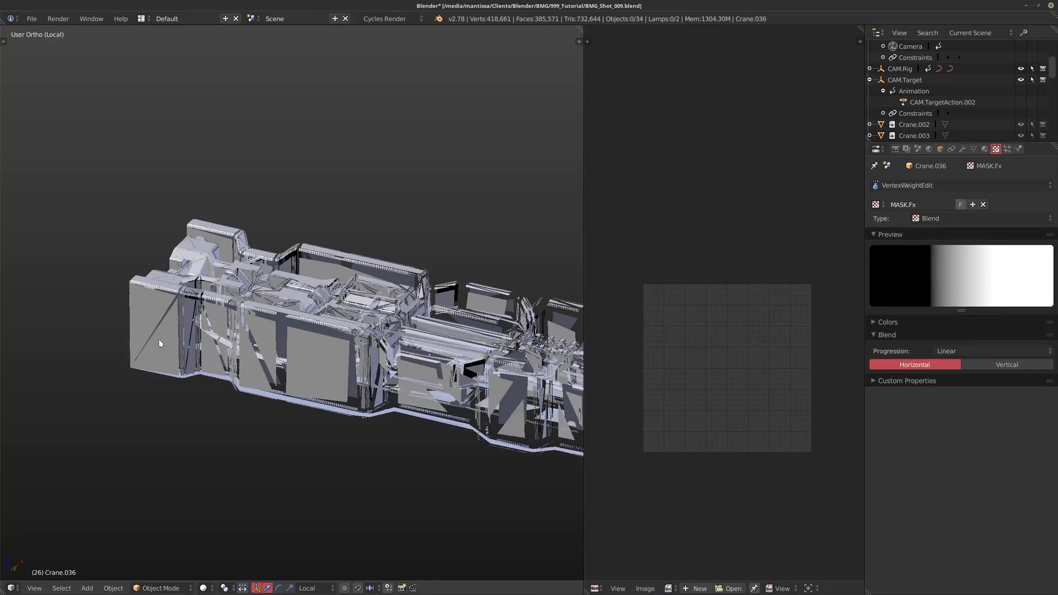
pyautogui.keyDown('shift'); pyautogui.moveTo(370, 338); pyautogui.dragTo(251, 276, button='middle'); pyautogui.keyUp('shift')
pyautogui.scroll(-2, 250, 276)
pyautogui.moveTo(332, 327); pyautogui.dragTo(287, 319, button='middle')
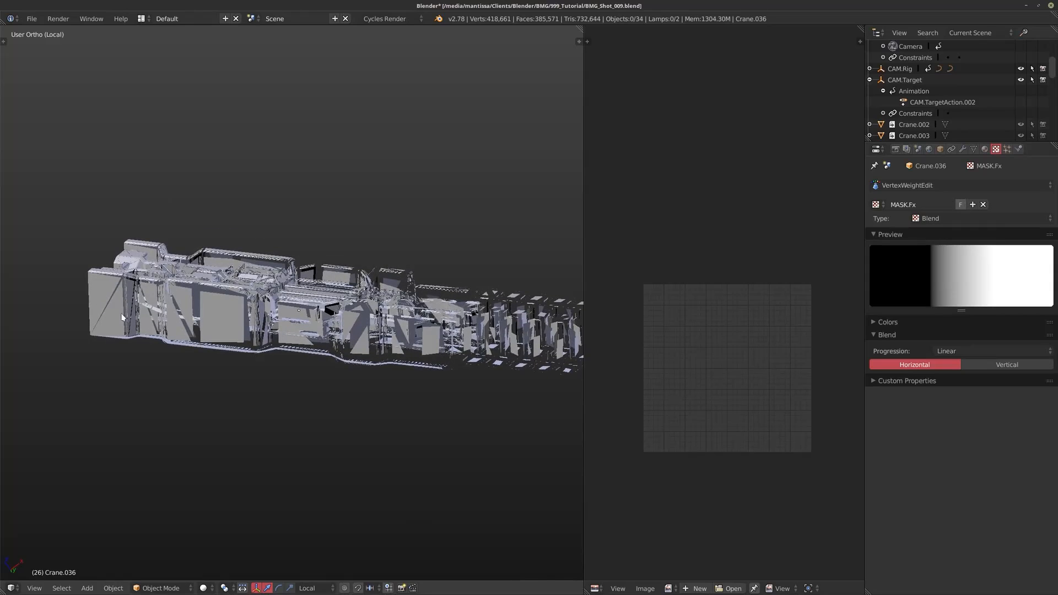
pyautogui.moveTo(180, 309); pyautogui.dragTo(326, 318, button='middle')
pyautogui.scroll(1, 212, 318)
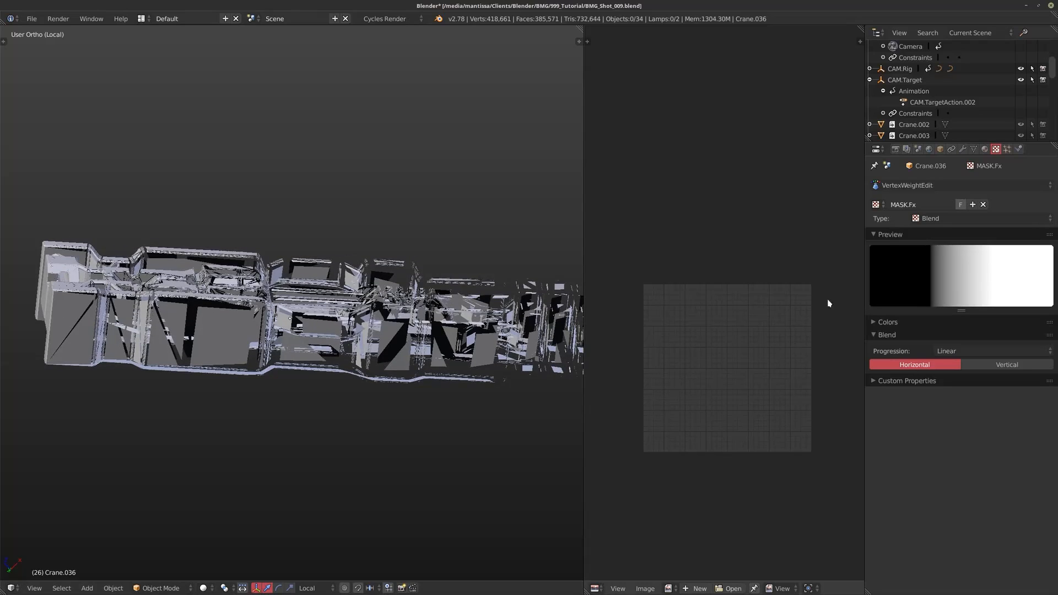
# Enable the color ramp of the MASK.Fx texture, with a fully opaque black stop at position 0.481.
pyautogui.click(876, 324)
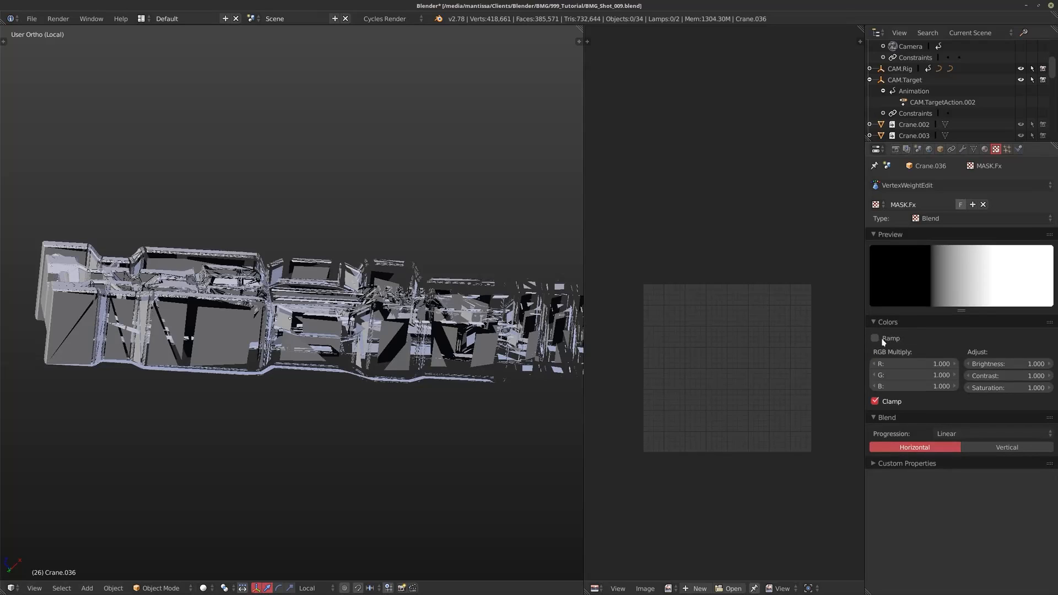
pyautogui.click(889, 339)
pyautogui.click(1023, 383)
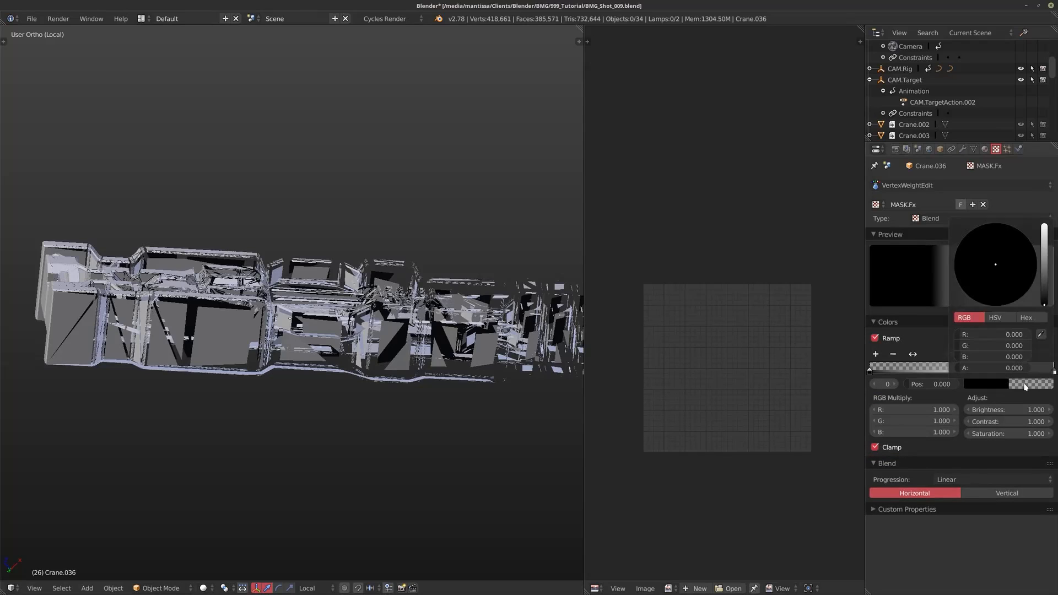
pyautogui.moveTo(987, 368); pyautogui.dragTo(1025, 368)
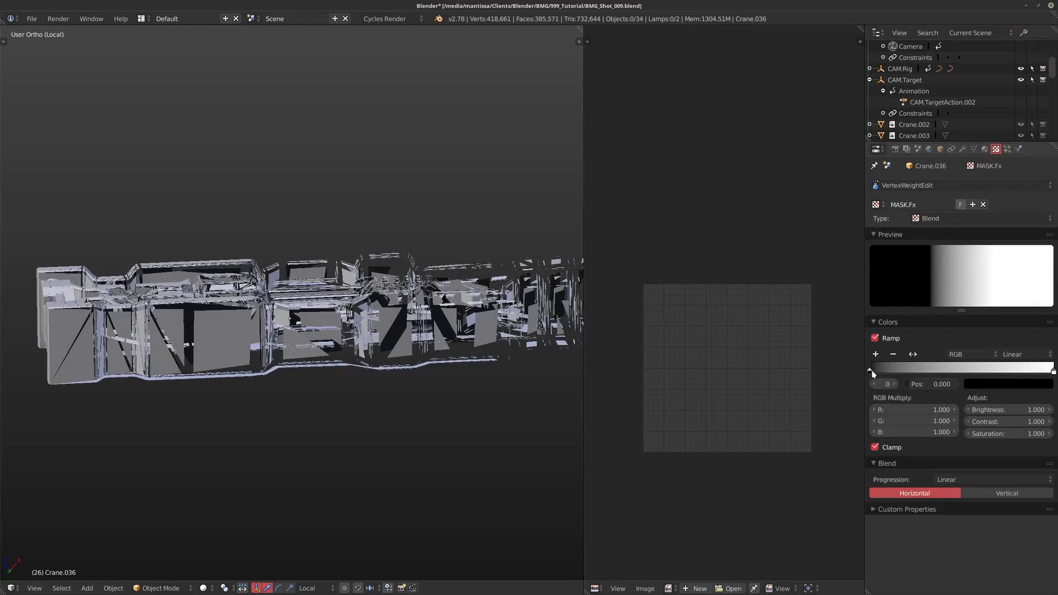
pyautogui.moveTo(884, 373); pyautogui.dragTo(961, 373)
pyautogui.moveTo(298, 312); pyautogui.dragTo(499, 275, button='middle')
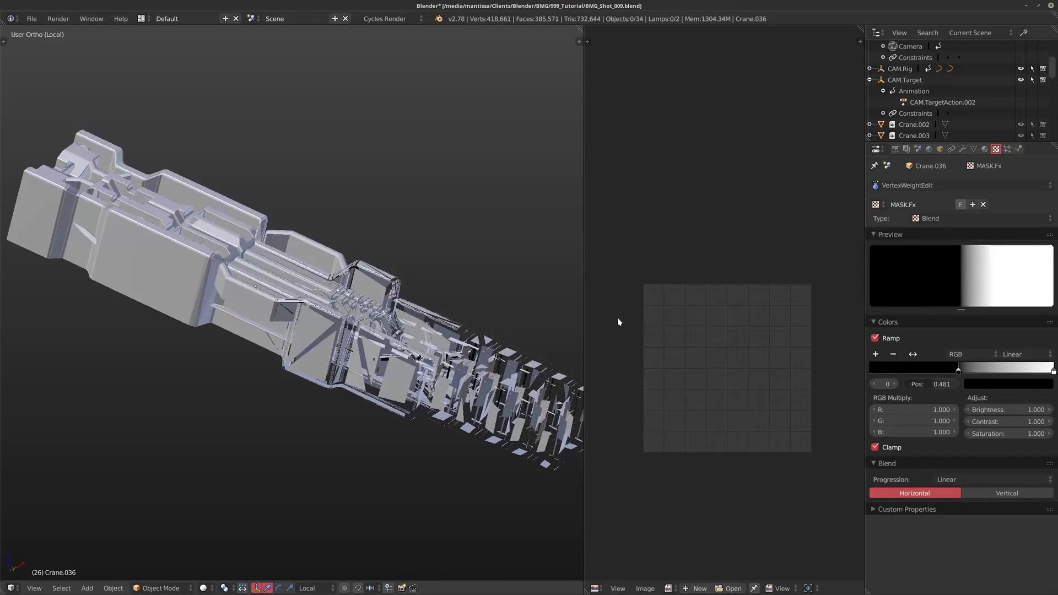
# Set the Smooth modifier's Repeat to 10.
pyautogui.click(963, 149)
pyautogui.scroll(-2, 925, 528)
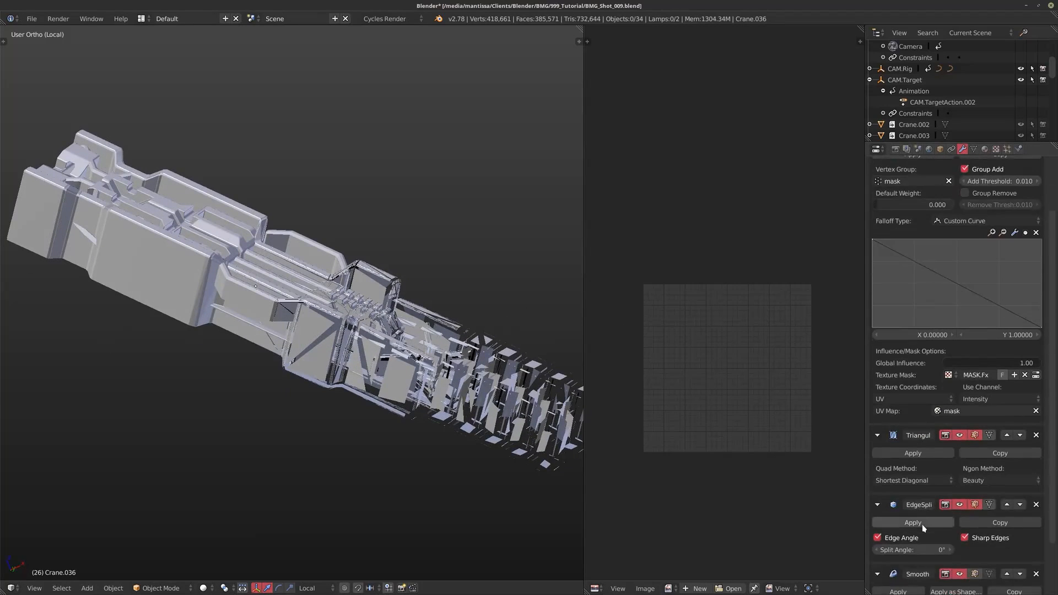
pyautogui.scroll(-3, 928, 573)
pyautogui.moveTo(954, 559); pyautogui.dragTo(989, 557)
pyautogui.click(942, 555)
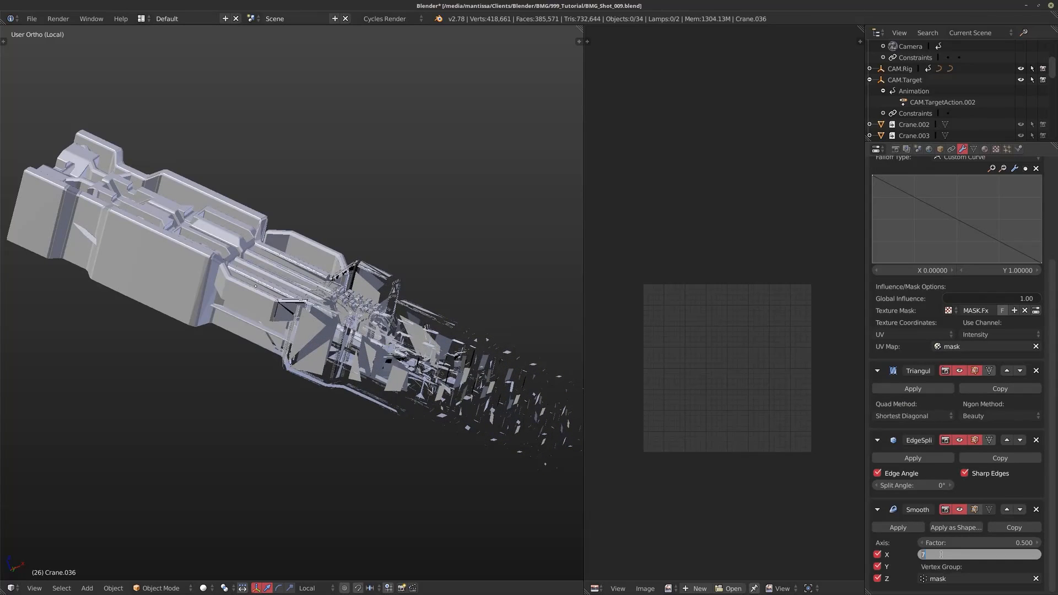
pyautogui.write('10')
pyautogui.press('Return')
pyautogui.moveTo(253, 369); pyautogui.dragTo(502, 333, button='middle')
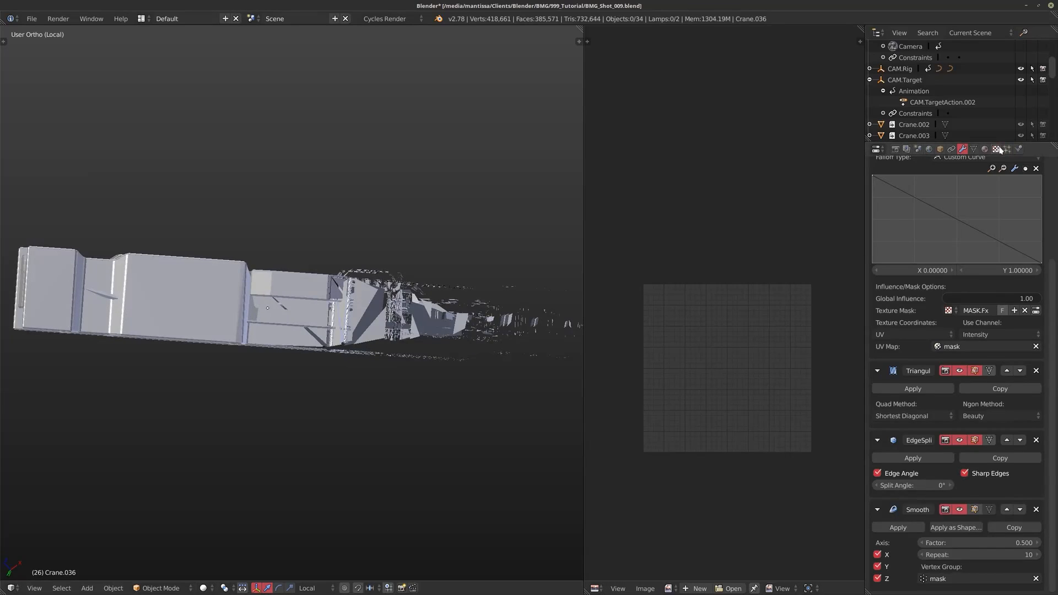
# Try moving the MASK.Fx ramp's black stop to 0.078 with the white stop close behind it.
pyautogui.click(996, 149)
pyautogui.moveTo(959, 369); pyautogui.dragTo(853, 369)
pyautogui.moveTo(1053, 373); pyautogui.dragTo(890, 371)
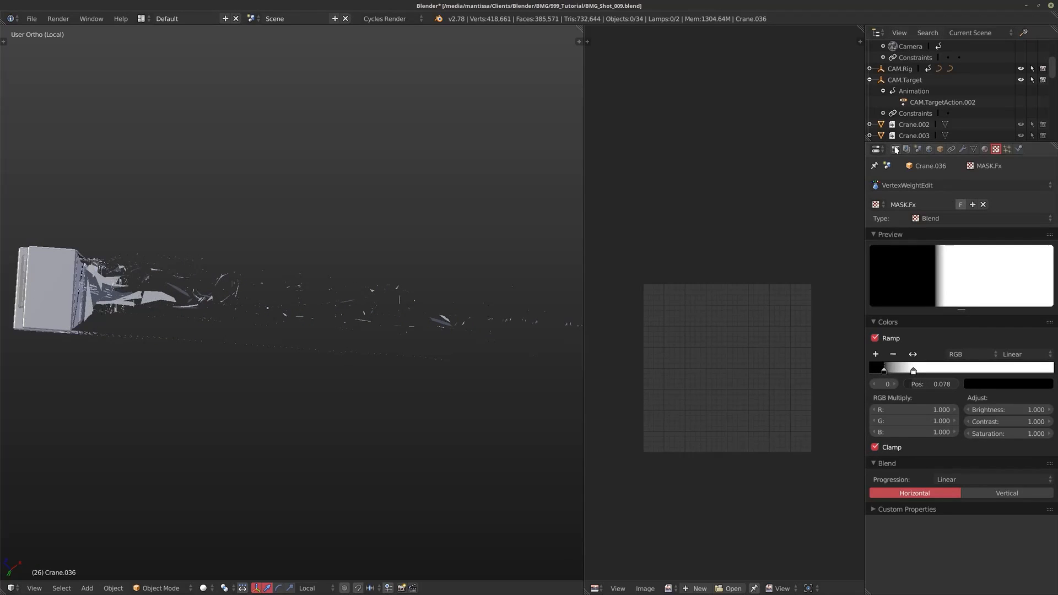
# Set the scene's end frame to 120.
pyautogui.click(895, 150)
pyautogui.write('120')
pyautogui.press('Return')
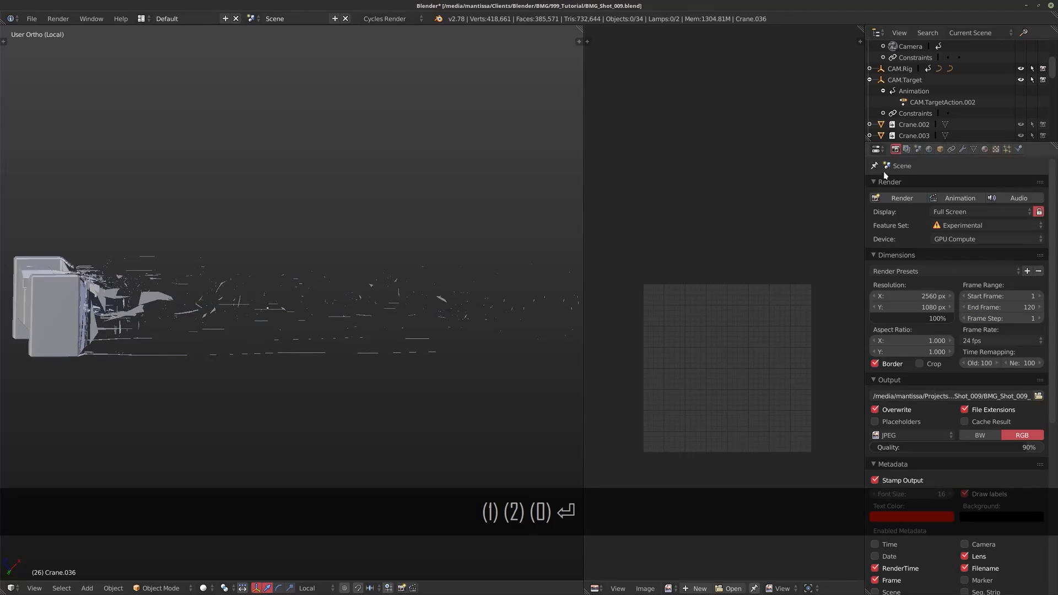
pyautogui.click(963, 149)
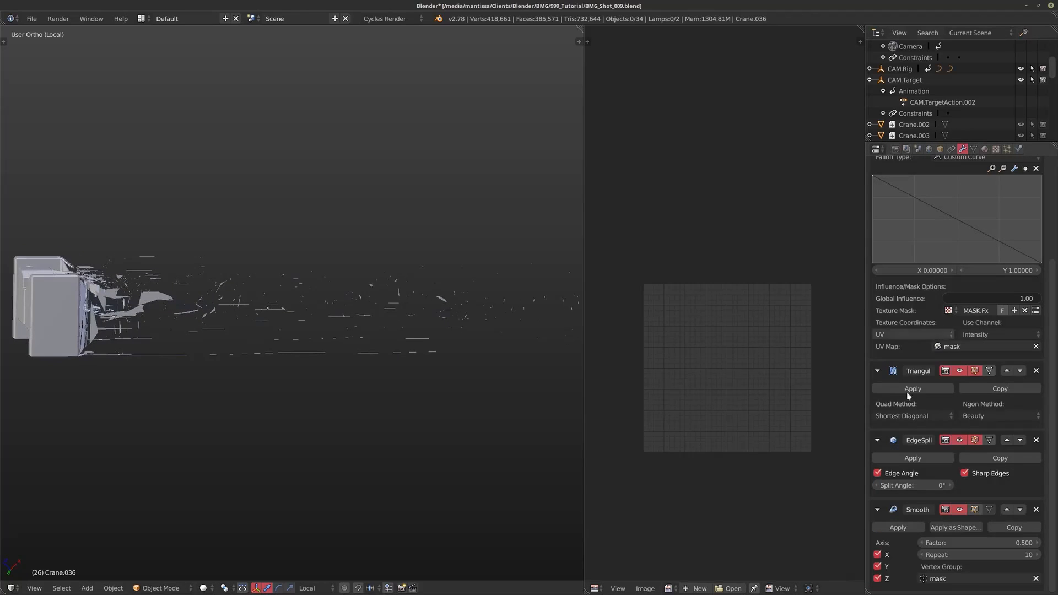
# In camera view, move the MASK.Fx ramp's black stop to 0.168 and white stop to 0.385, and keyframe both positions at frame 26.
pyautogui.click(998, 150)
pyautogui.moveTo(874, 372); pyautogui.dragTo(874, 368)
pyautogui.press('KP_0')
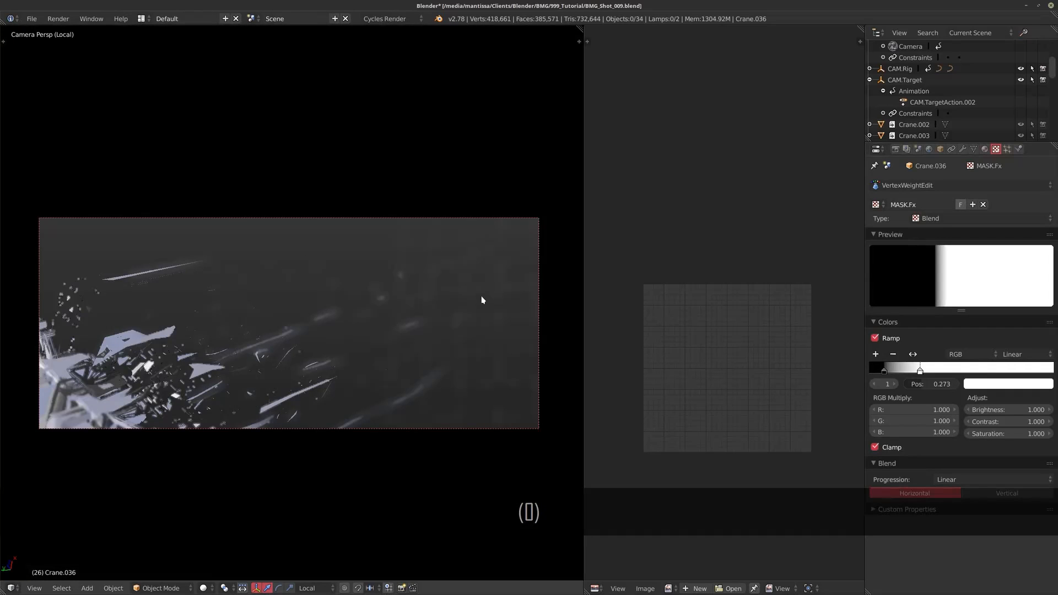
pyautogui.click(940, 370)
pyautogui.moveTo(893, 373); pyautogui.dragTo(909, 373)
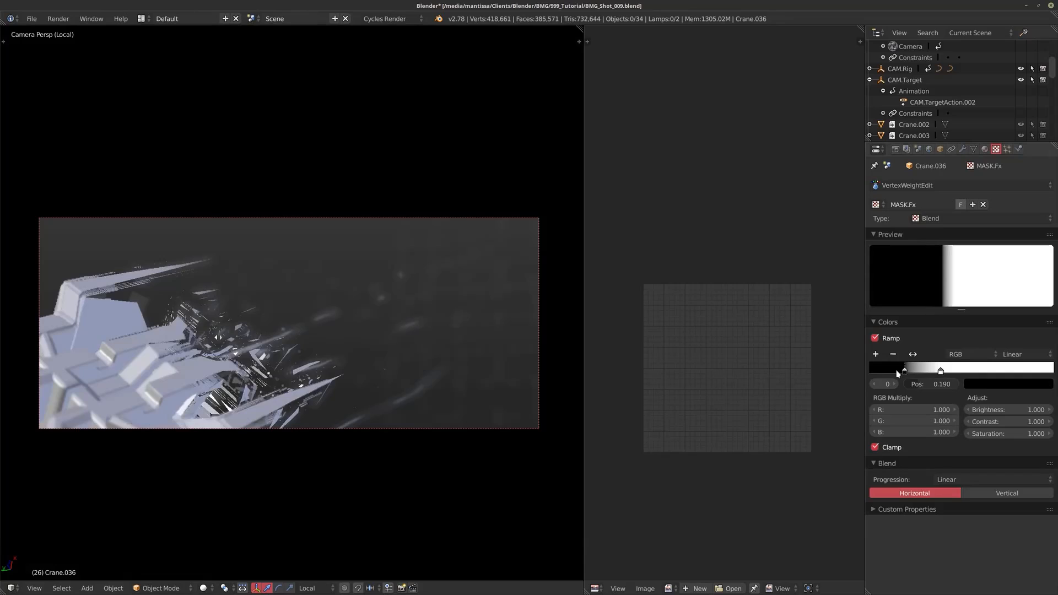
pyautogui.press('i')
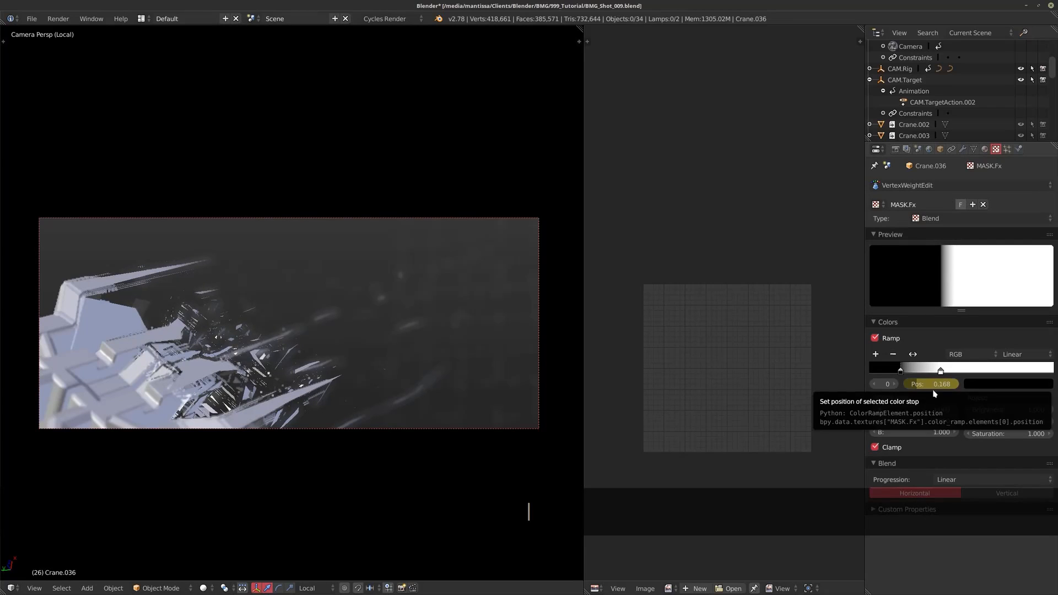
pyautogui.press('i')
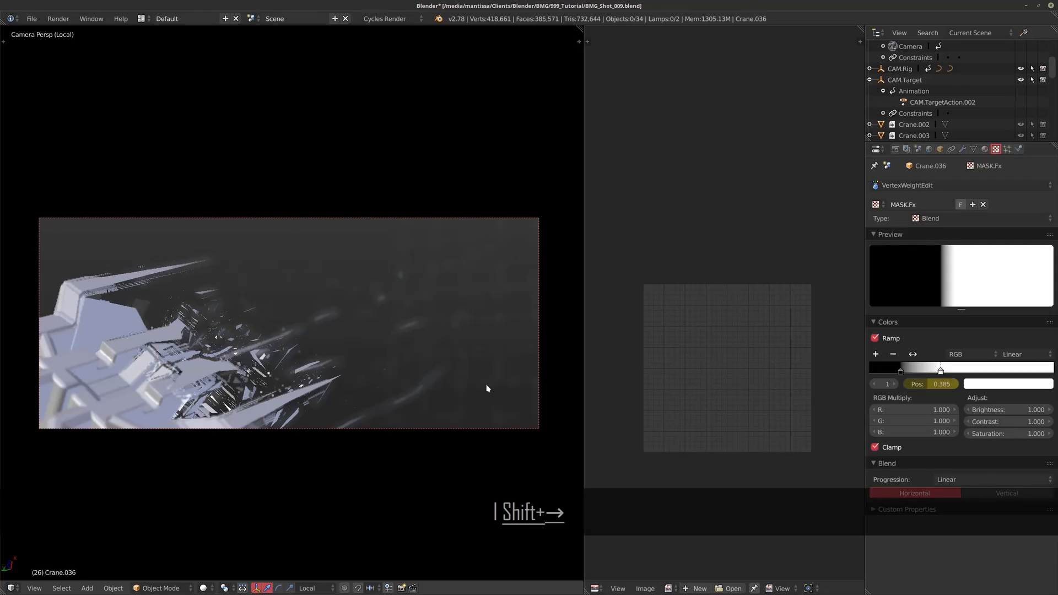
# At frame 120, move the white stop almost to the ramp's end and the black stop to 0.790, keyframing the black stop's position.
pyautogui.hotkey('shift', 'Right')
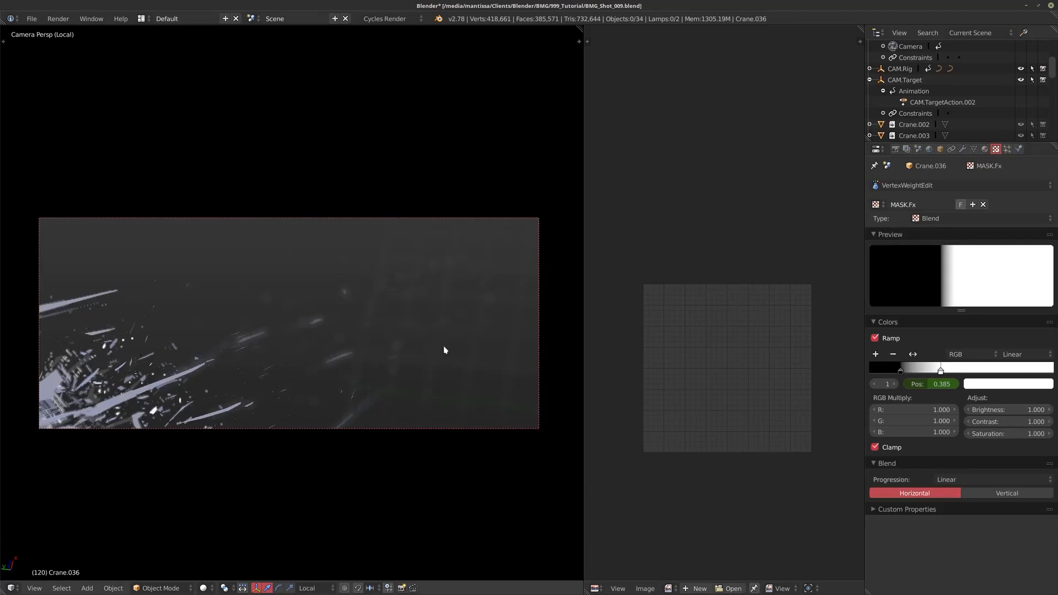
pyautogui.moveTo(958, 370); pyautogui.dragTo(1023, 372)
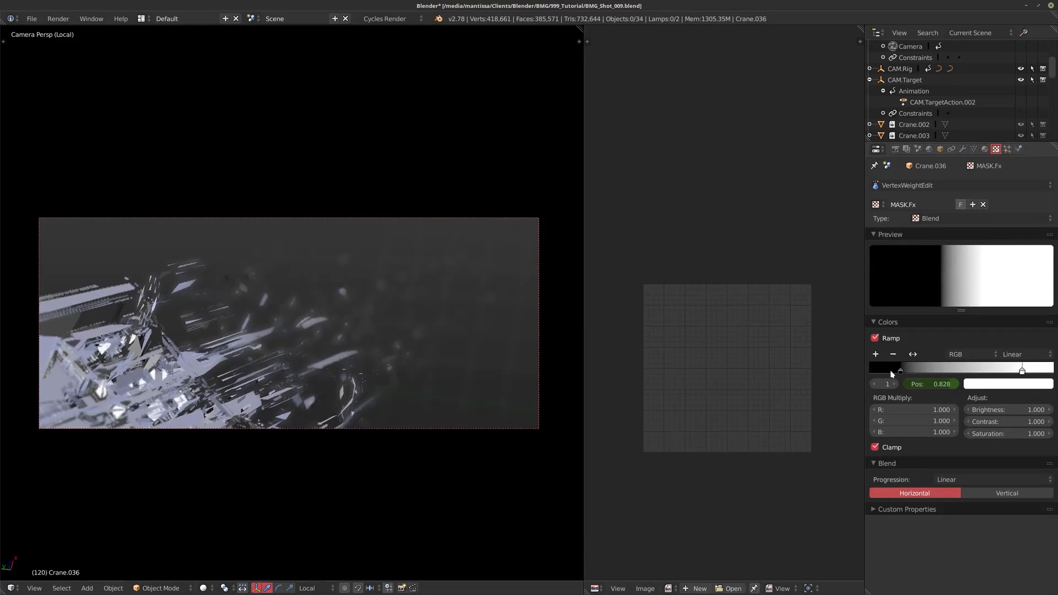
pyautogui.moveTo(922, 373); pyautogui.dragTo(1016, 373)
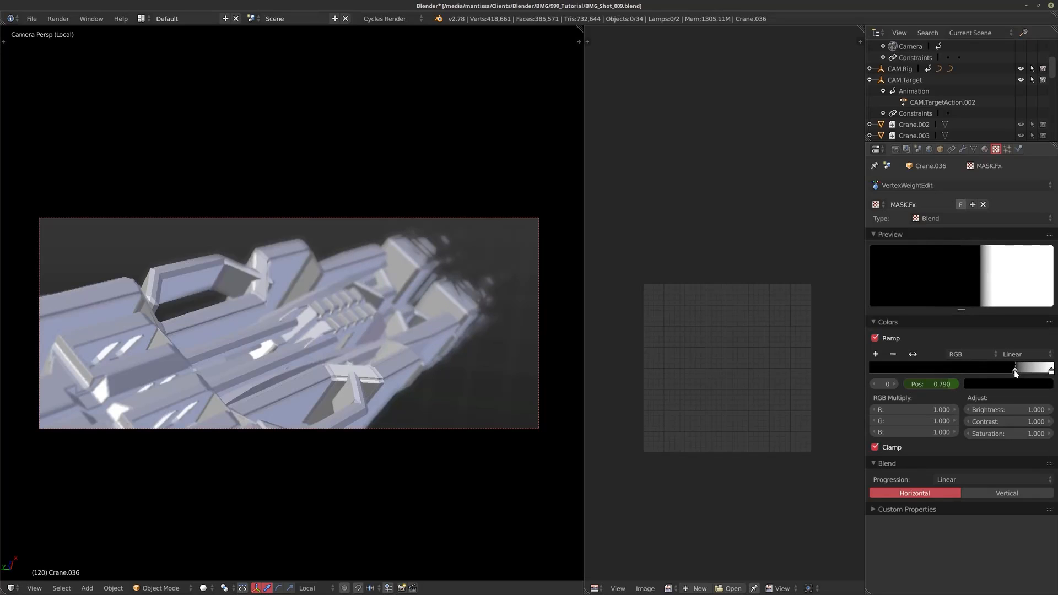
pyautogui.press('i')
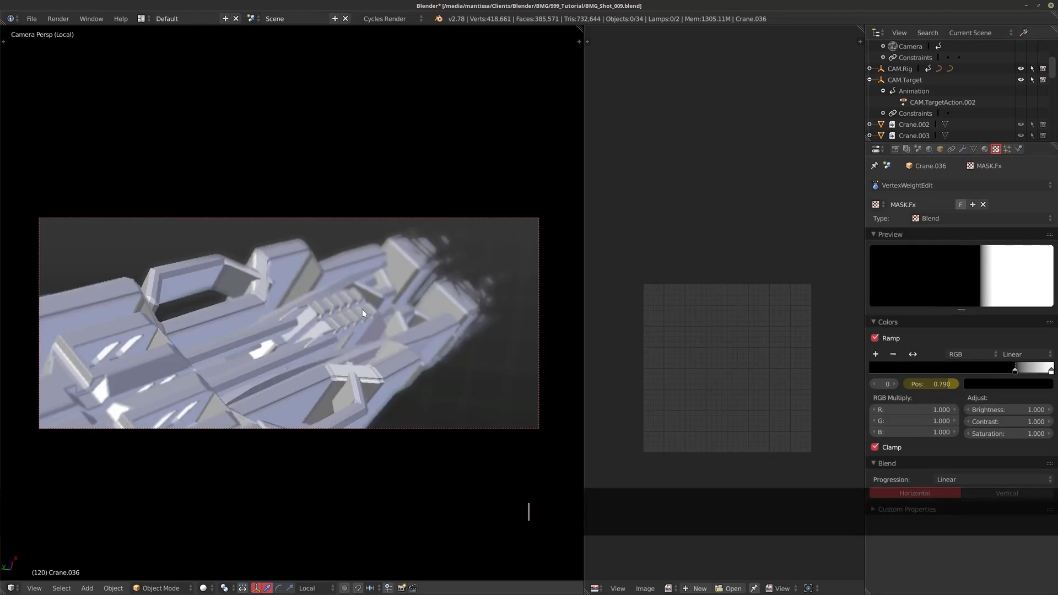
# Play the animation from the first frame in camera view, then from a free view, and review Crane.036's modifier stack.
pyautogui.hotkey('shift', 'Left')
pyautogui.hotkey('alt', 'a')
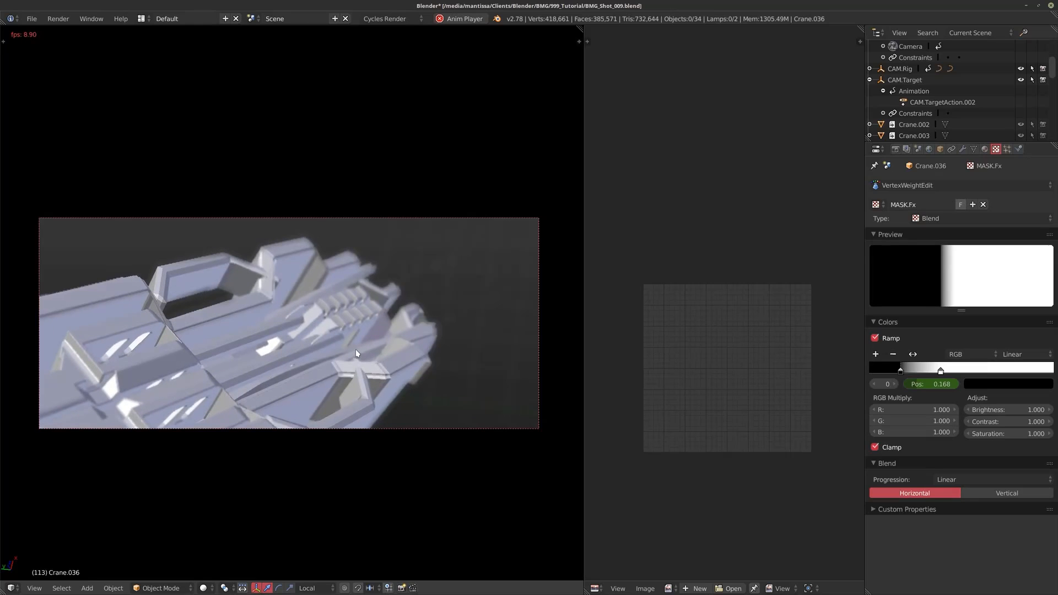
pyautogui.hotkey('shift', 'z')
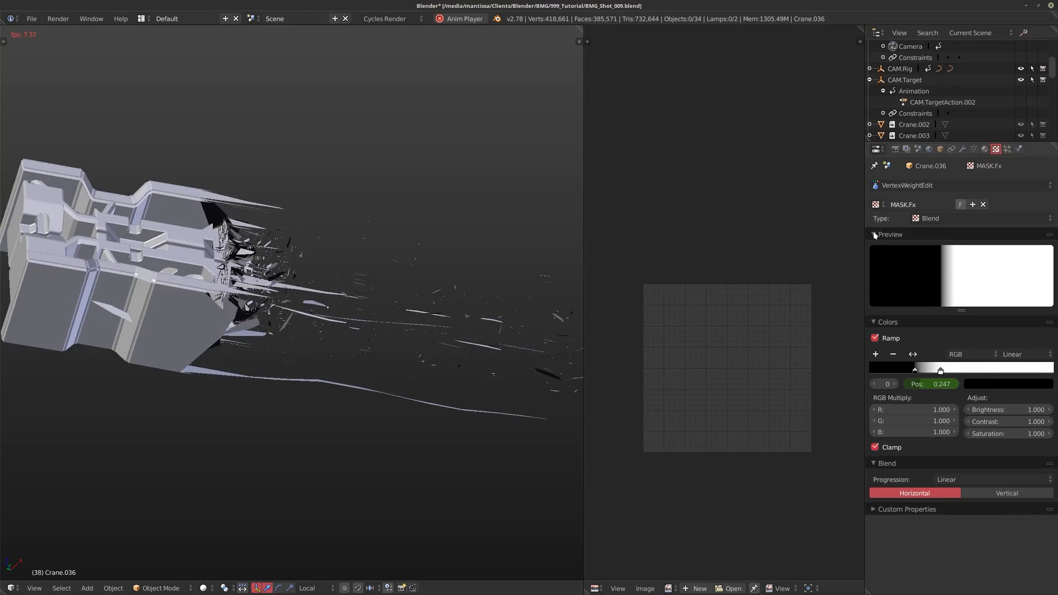
pyautogui.click(962, 149)
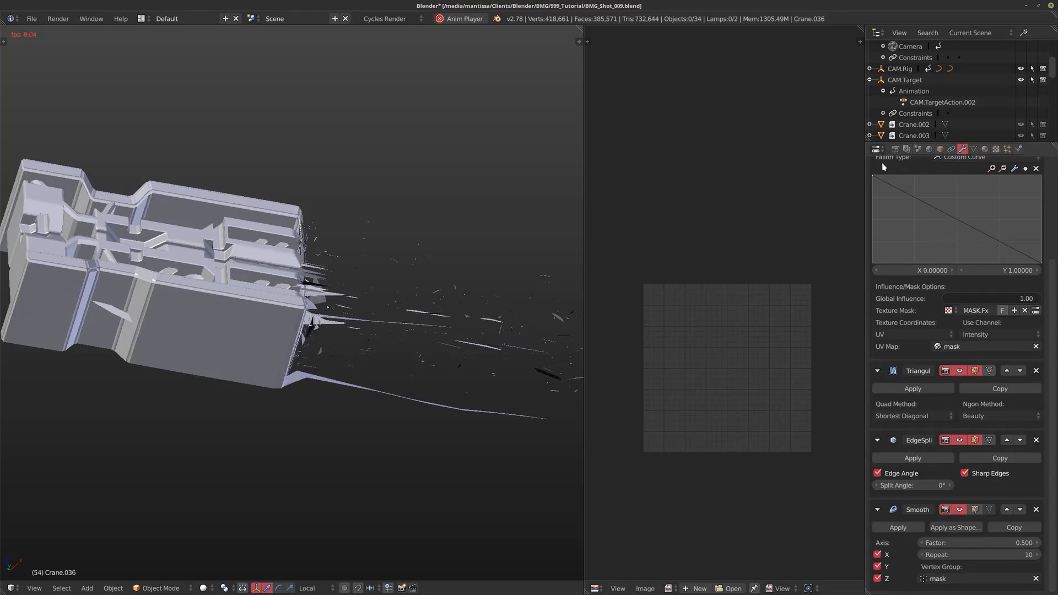
pyautogui.scroll(4, 883, 166)
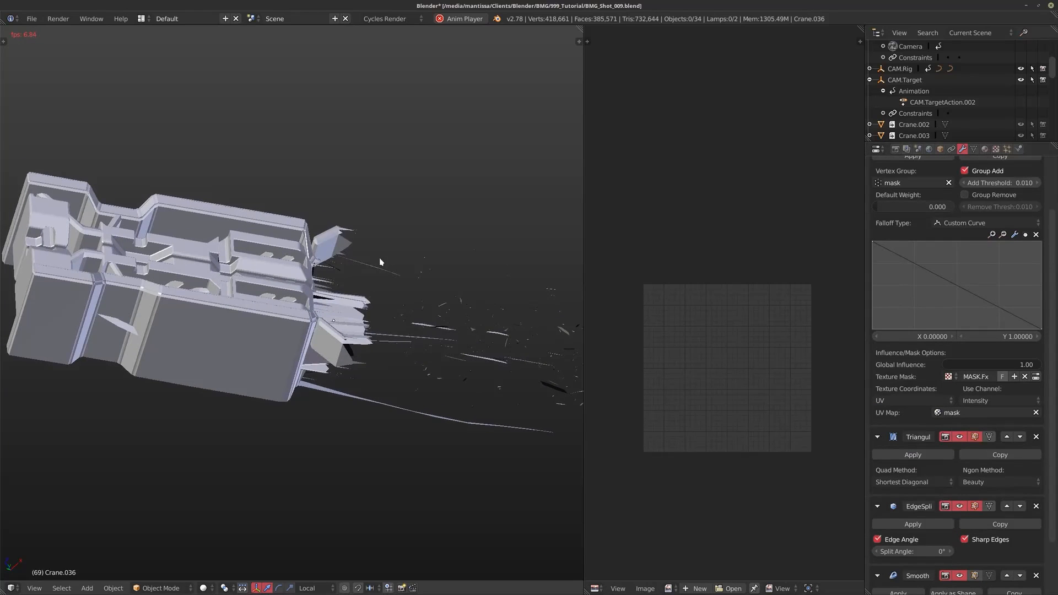
pyautogui.hotkey('alt', 'a')
pyautogui.moveTo(415, 301); pyautogui.dragTo(421, 252, button='middle')
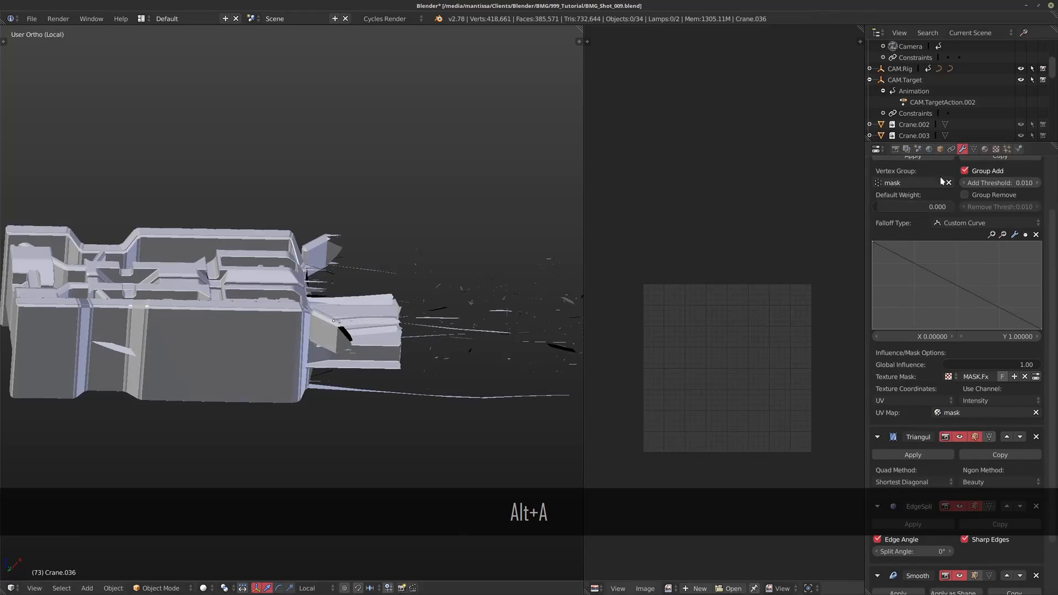
# Try moving the MASK.Fx ramp's black stop to 0.705 at frame 73.
pyautogui.click(974, 149)
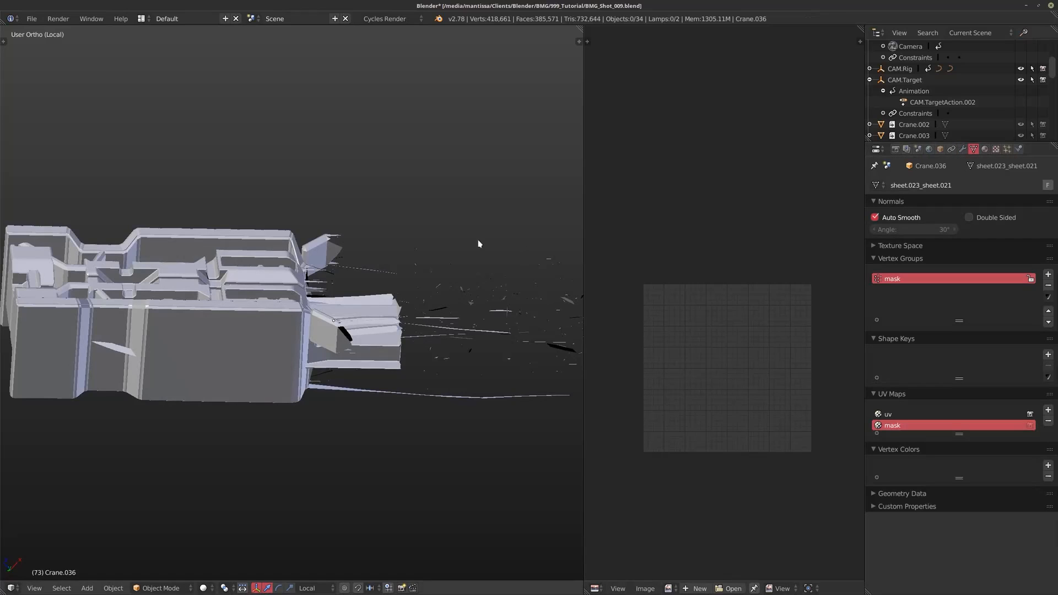
pyautogui.click(996, 149)
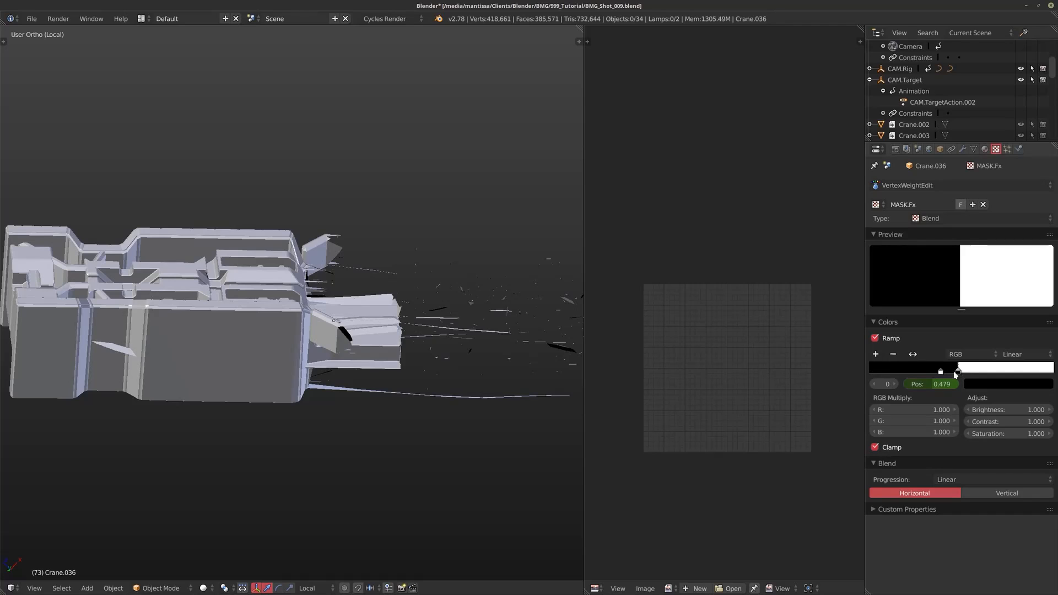
pyautogui.moveTo(956, 374); pyautogui.dragTo(999, 374)
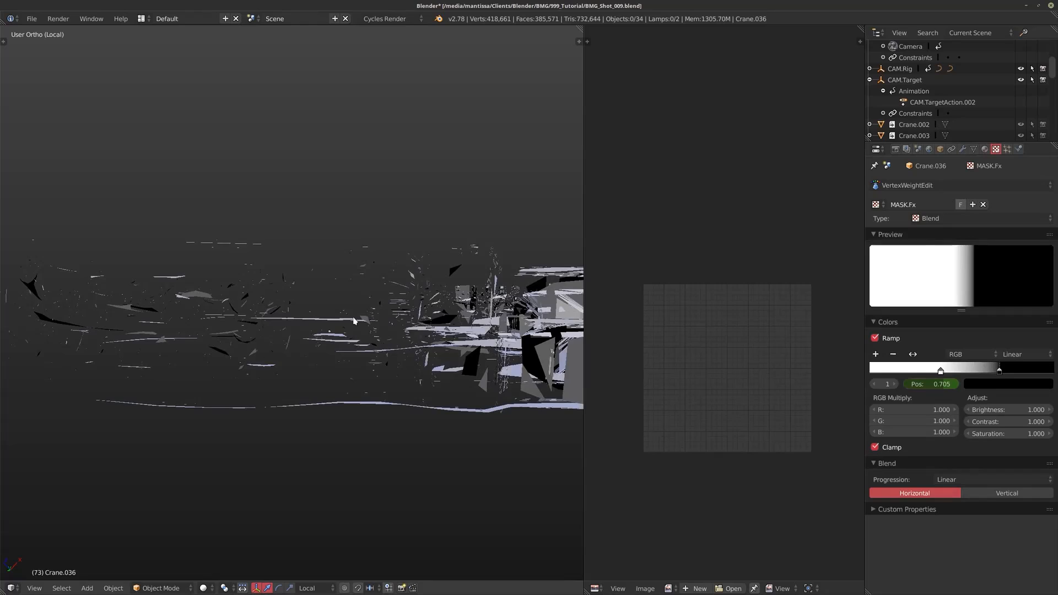
# At frame 1, move the MASK.Fx ramp's black stop to 0.367 and keyframe its position.
pyautogui.hotkey('shift', 'Left')
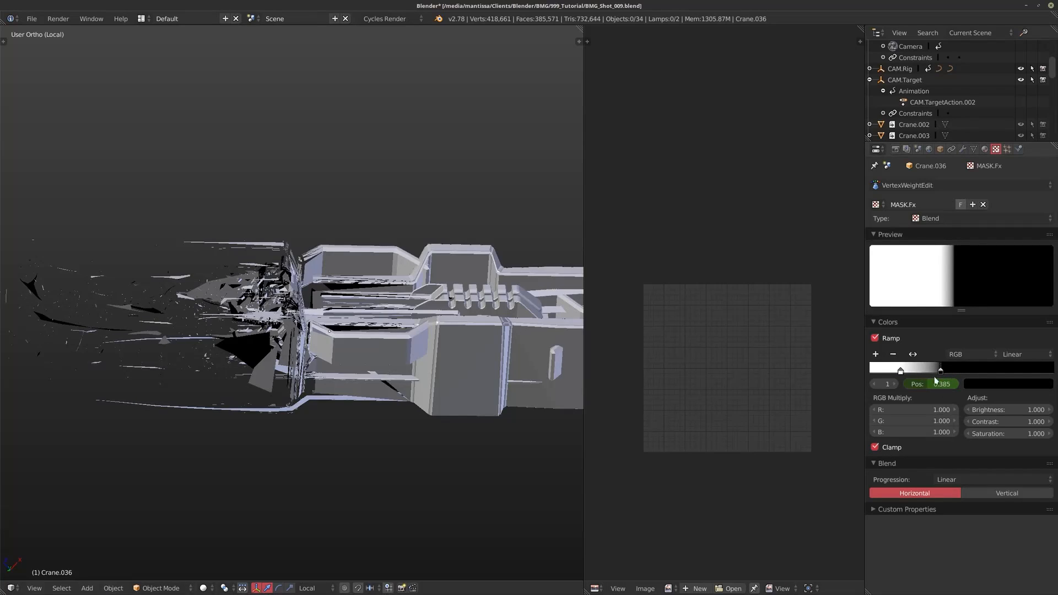
pyautogui.moveTo(942, 373); pyautogui.dragTo(939, 372)
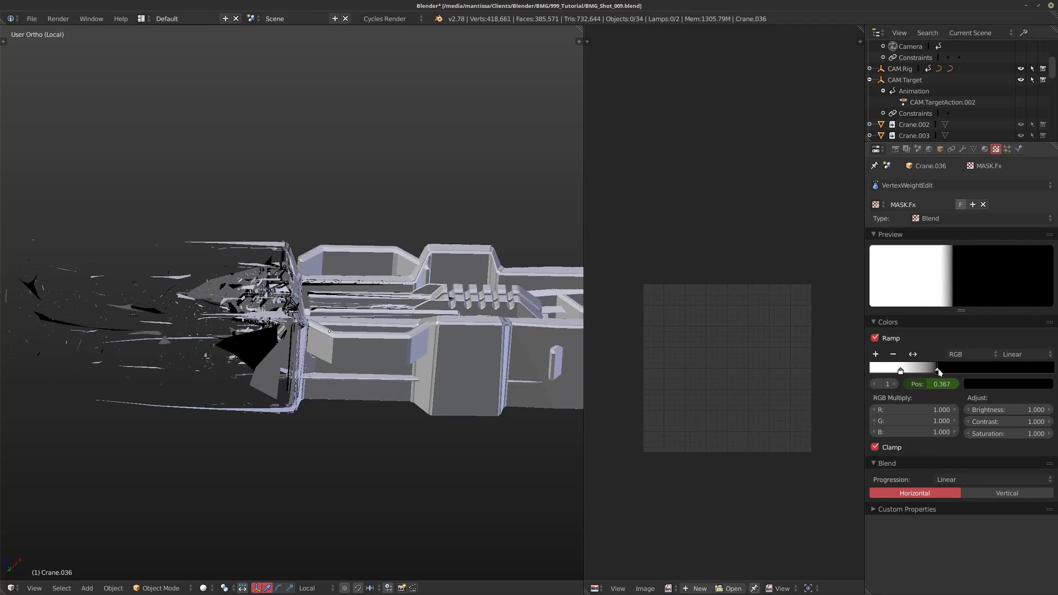
pyautogui.scroll(-4, 410, 330)
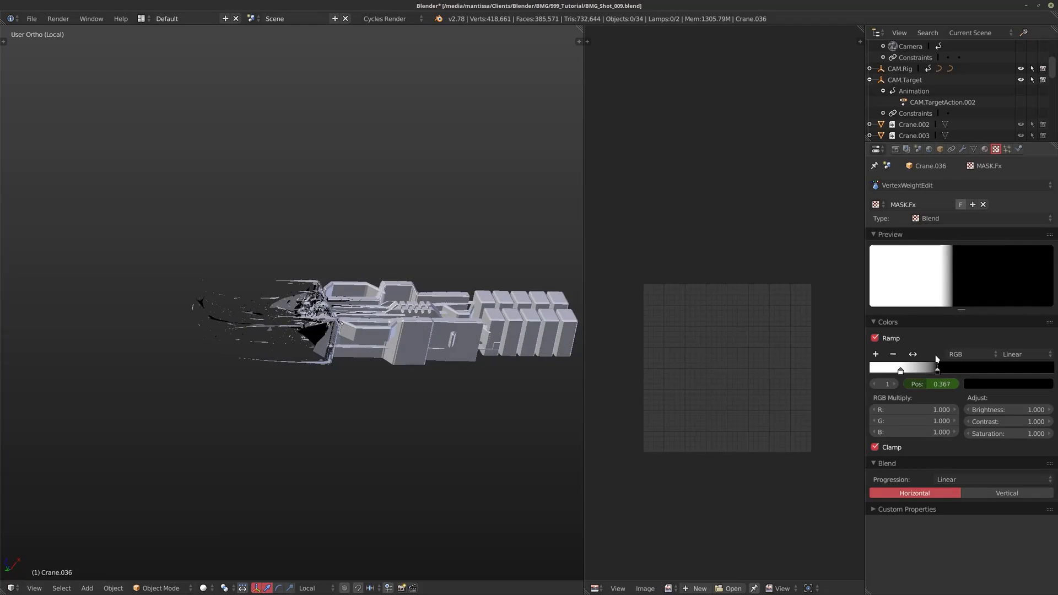
pyautogui.press('i')
pyautogui.keyDown('shift'); pyautogui.moveTo(460, 328); pyautogui.dragTo(451, 330, button='middle'); pyautogui.keyUp('shift')
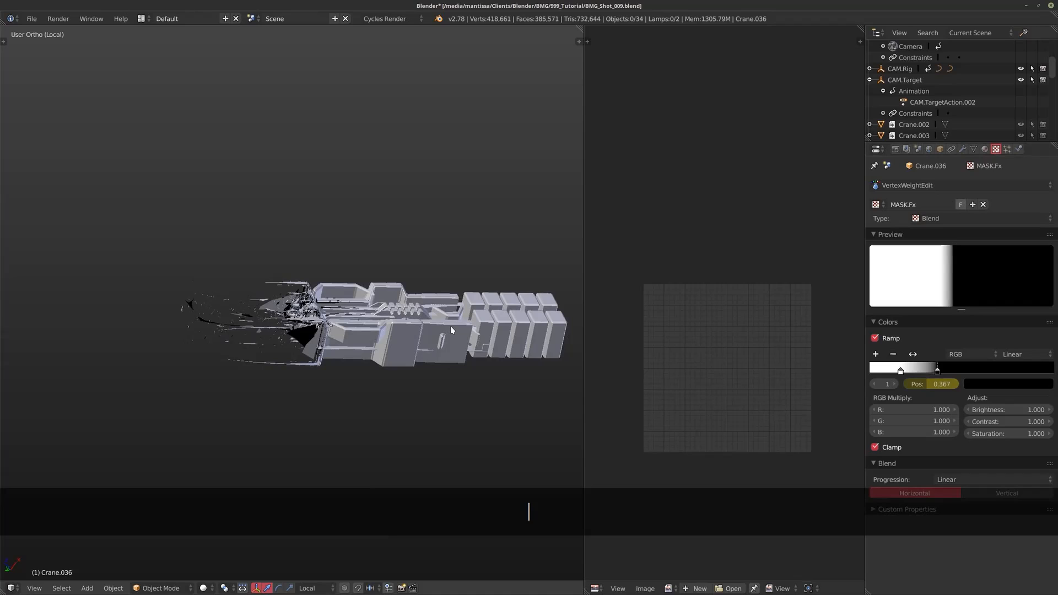
# Preview the opening frames, return to frame 1, and move the ramp's black stop to 0.000, keyframing its position.
pyautogui.hotkey('alt', 'a')
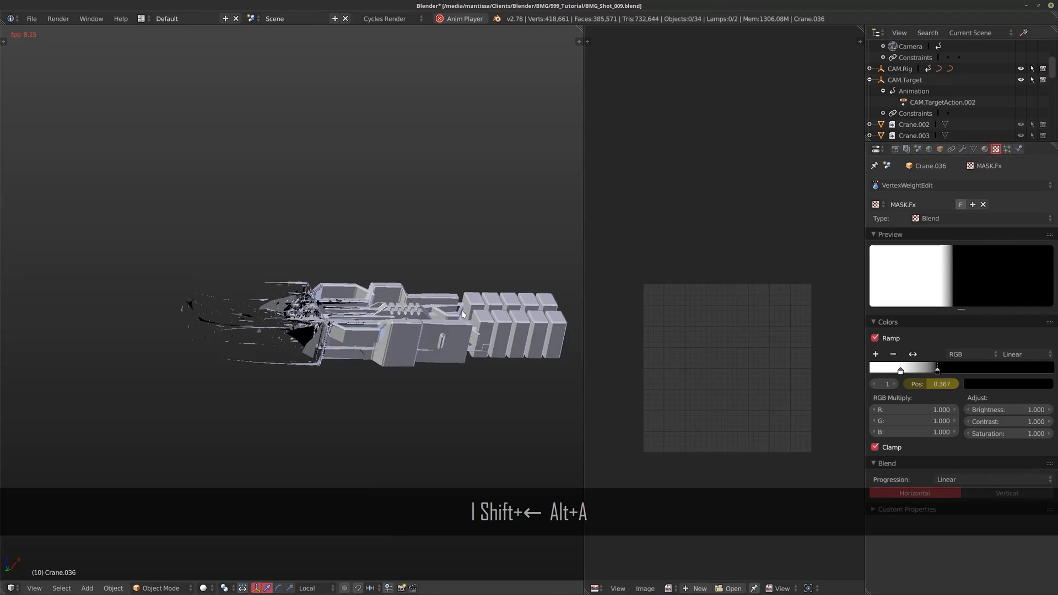
pyautogui.hotkey('alt', 'a')
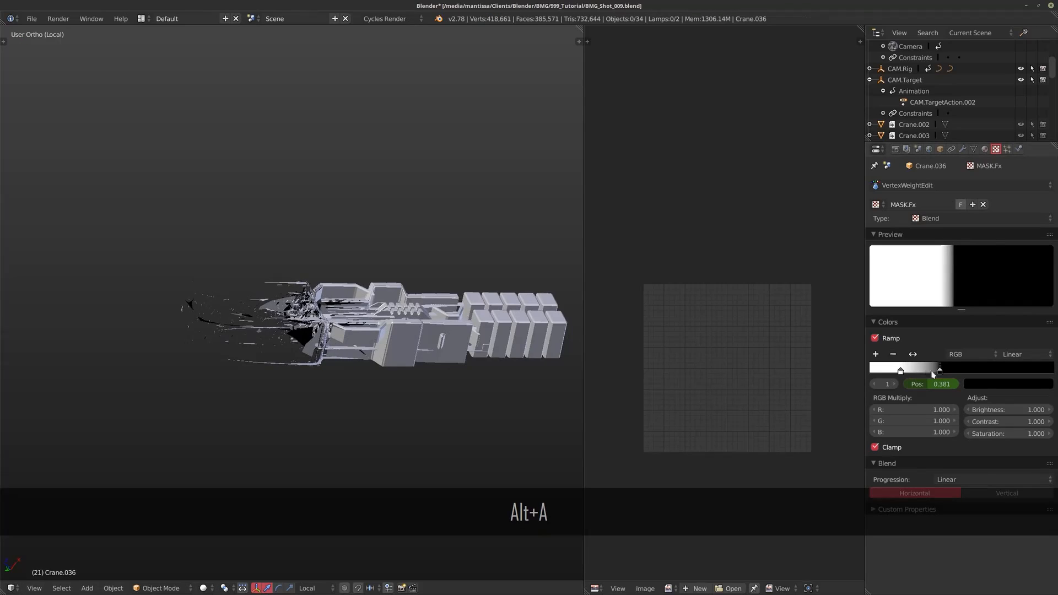
pyautogui.hotkey('shift', 'Left')
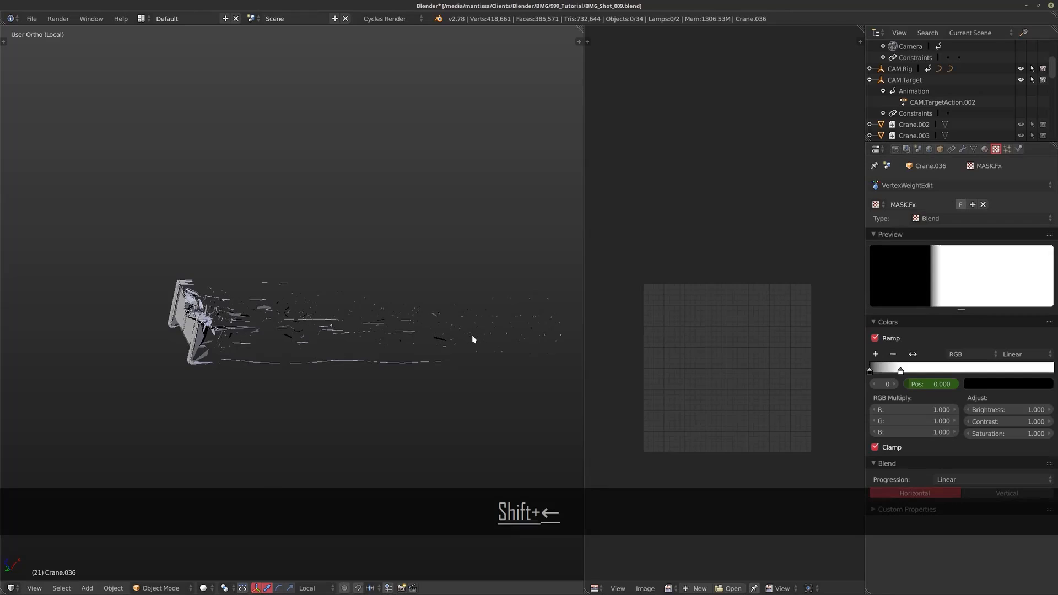
pyautogui.moveTo(902, 368); pyautogui.dragTo(833, 368)
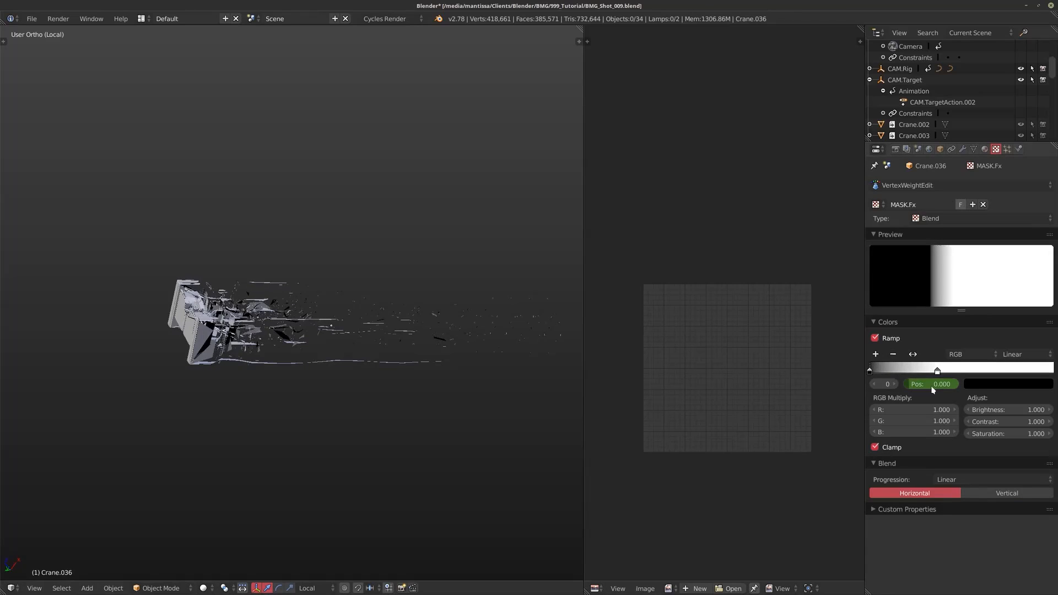
# At frame 120, move the MASK.Fx ramp's white stop to 0.926 and keyframe its position.
pyautogui.hotkey('shift', 'Right')
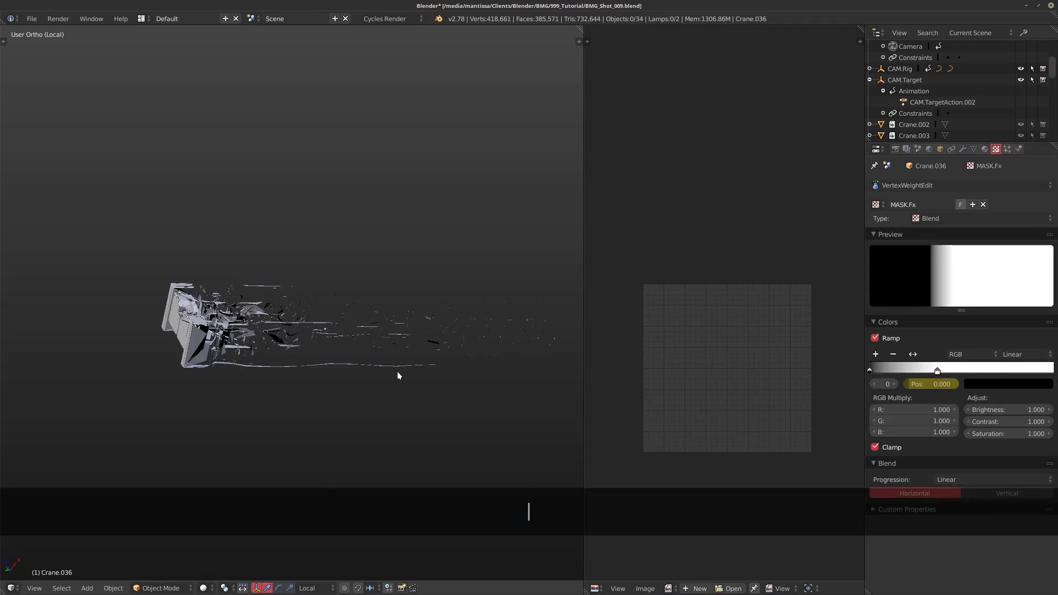
pyautogui.click(942, 371)
pyautogui.moveTo(943, 370); pyautogui.dragTo(1044, 376)
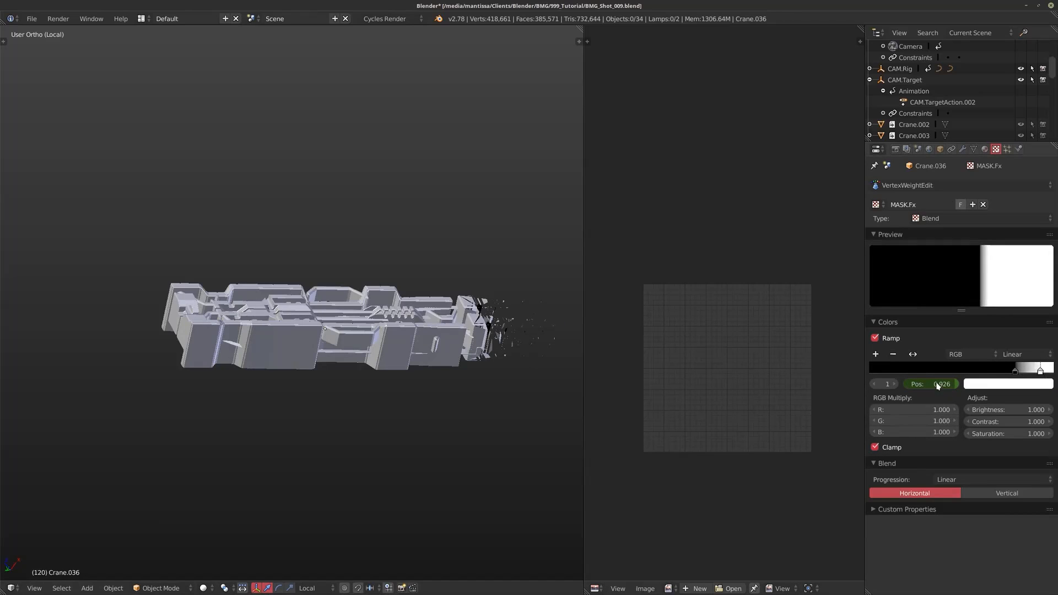
pyautogui.press('i')
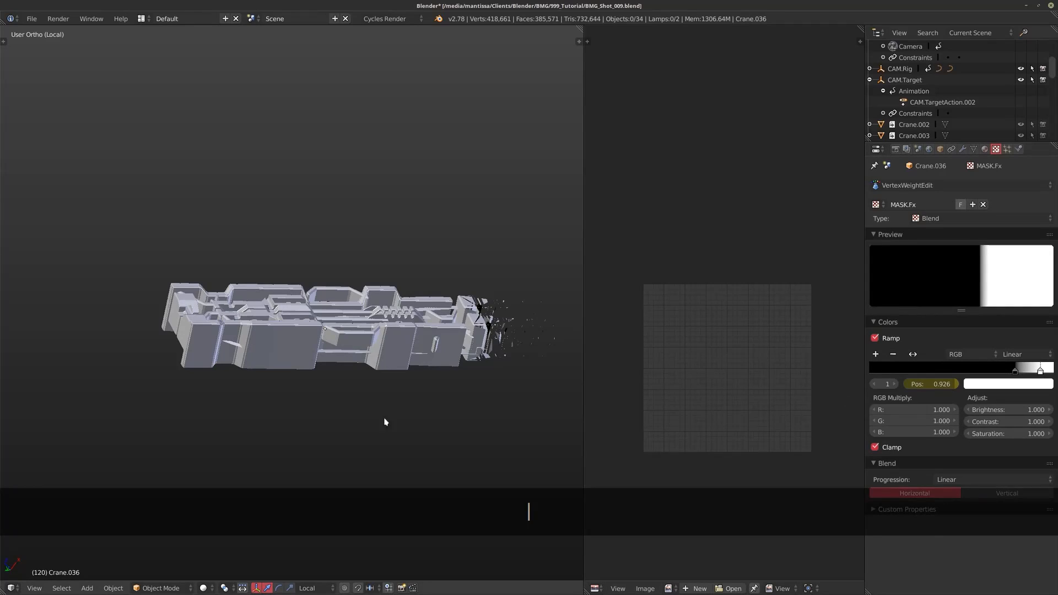
# Step backwards through the frames from 120 to examine how the disintegration travels along the crane part.
pyautogui.press('Left')
pyautogui.press('Left')
pyautogui.press('Left')
pyautogui.press('Left')
pyautogui.press('Left')
pyautogui.press('Left')
pyautogui.press('Left')
pyautogui.press('Left')
pyautogui.press('Left')
pyautogui.press('Left')
pyautogui.press('Left')
pyautogui.press('Left')
pyautogui.press('Left')
pyautogui.press('Left')
pyautogui.press('Left')
pyautogui.press('Left')
pyautogui.press('Left')
pyautogui.press('Left')
pyautogui.press('Left')
pyautogui.press('Left')
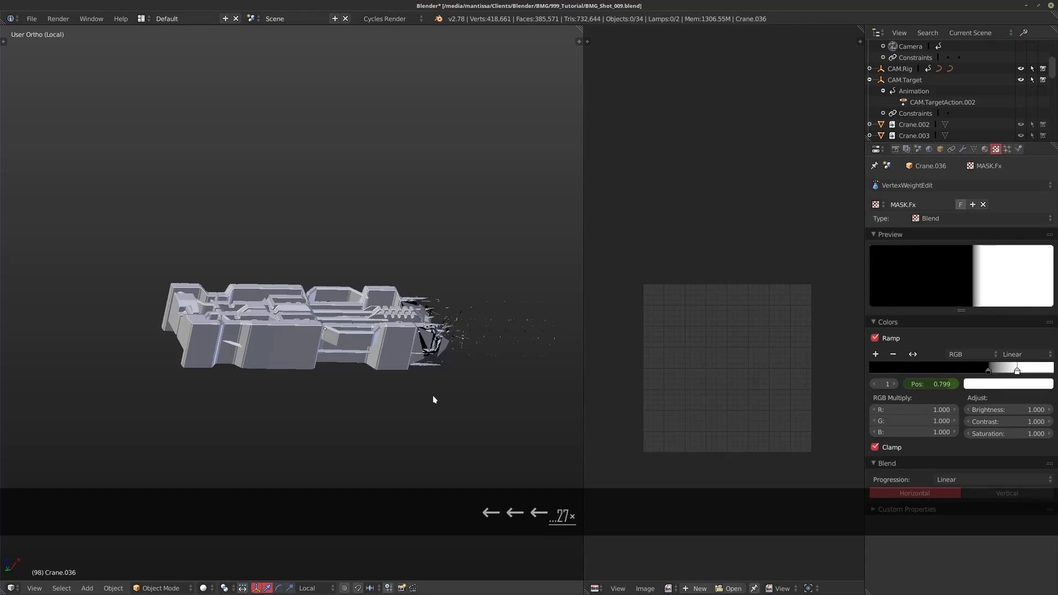
pyautogui.press('Left')
pyautogui.press('Left')
pyautogui.press('Left')
pyautogui.press('Left')
pyautogui.press('Left')
pyautogui.press('Left')
pyautogui.press('Left')
pyautogui.press('Left')
pyautogui.press('Left')
pyautogui.press('Left')
pyautogui.press('Left')
pyautogui.press('Left')
pyautogui.press('Left')
pyautogui.press('Left')
pyautogui.press('Left')
pyautogui.press('Left')
pyautogui.press('Left')
pyautogui.press('Left')
pyautogui.press('Left')
pyautogui.press('Left')
# Play the animation from frame 1 in camera view and turn off the viewport's depth of field.
pyautogui.press('KP_0')
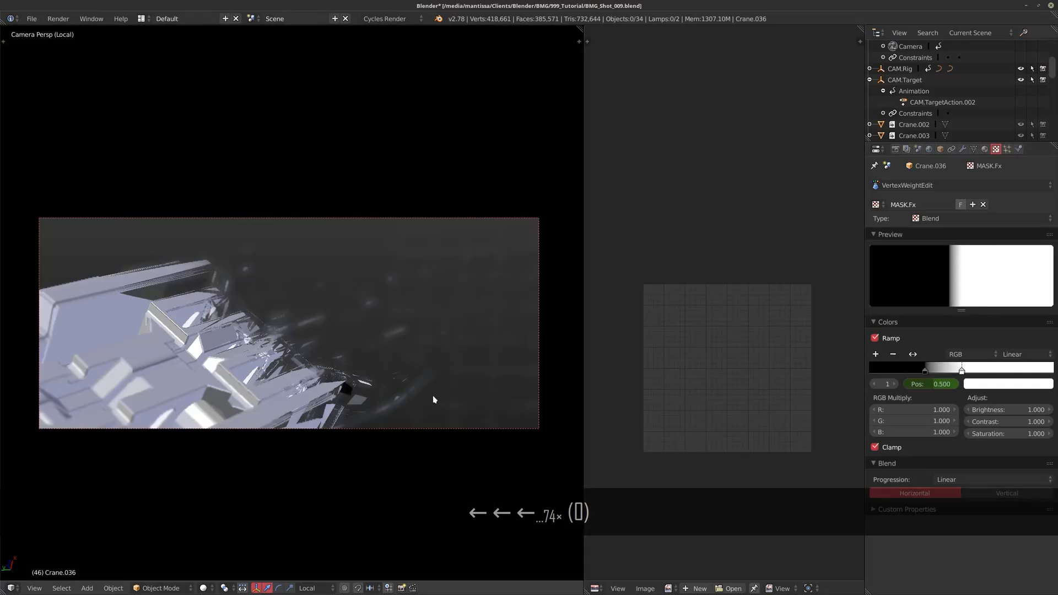
pyautogui.hotkey('shift', 'Left')
pyautogui.hotkey('alt', 'a')
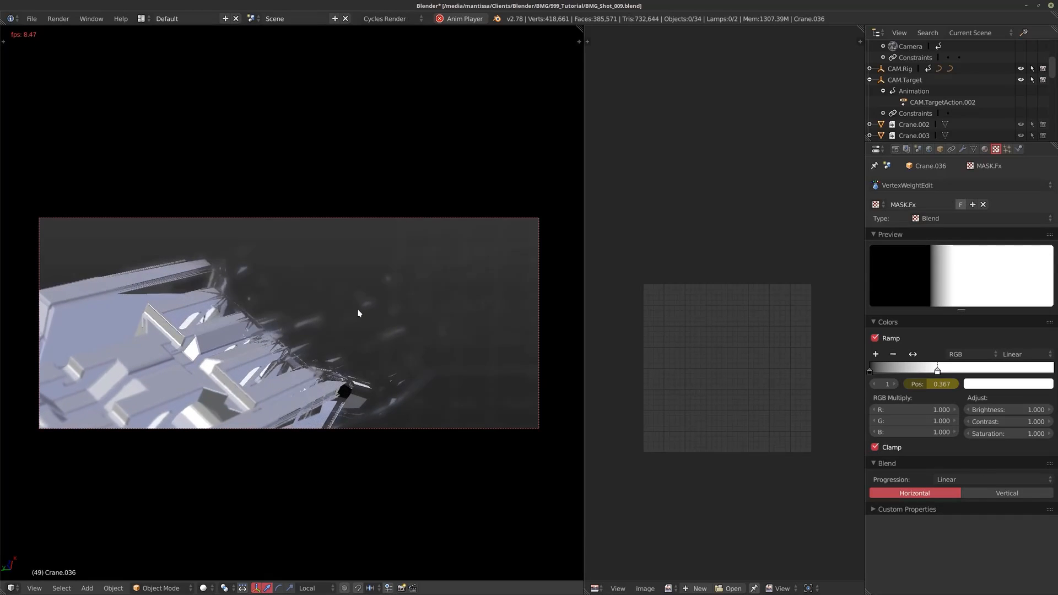
pyautogui.press('n')
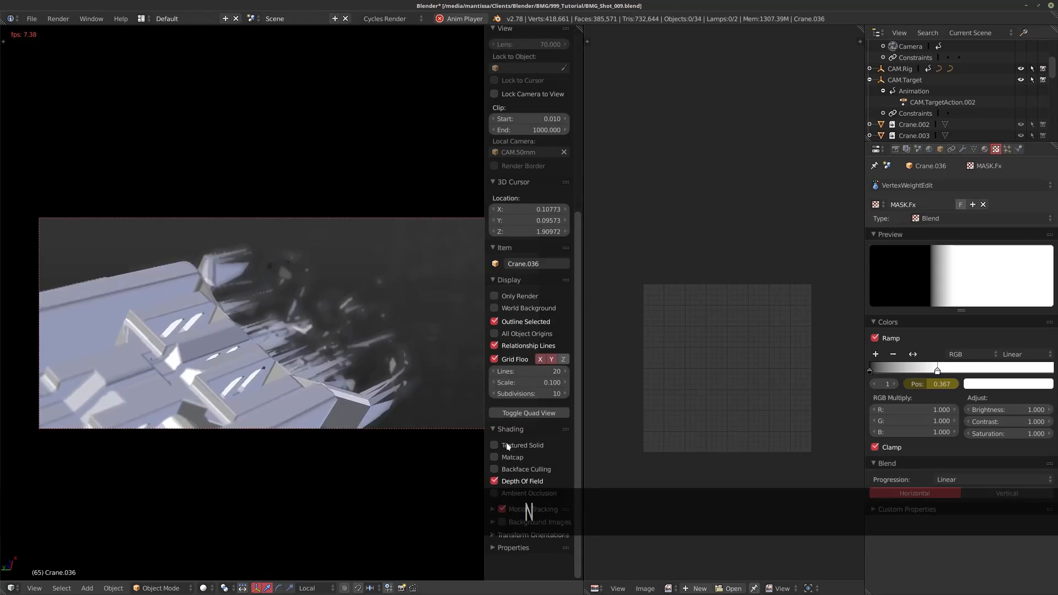
pyautogui.press('n')
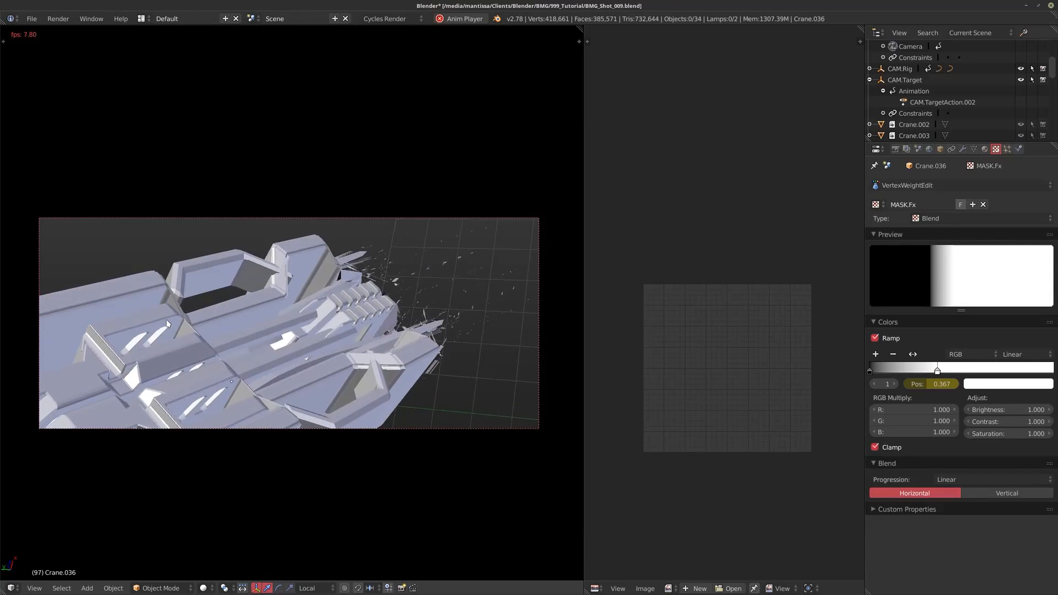
# Check the disintegration in rendered shading, return to solid shading, and stop the playback.
pyautogui.hotkey('shift', 'z')
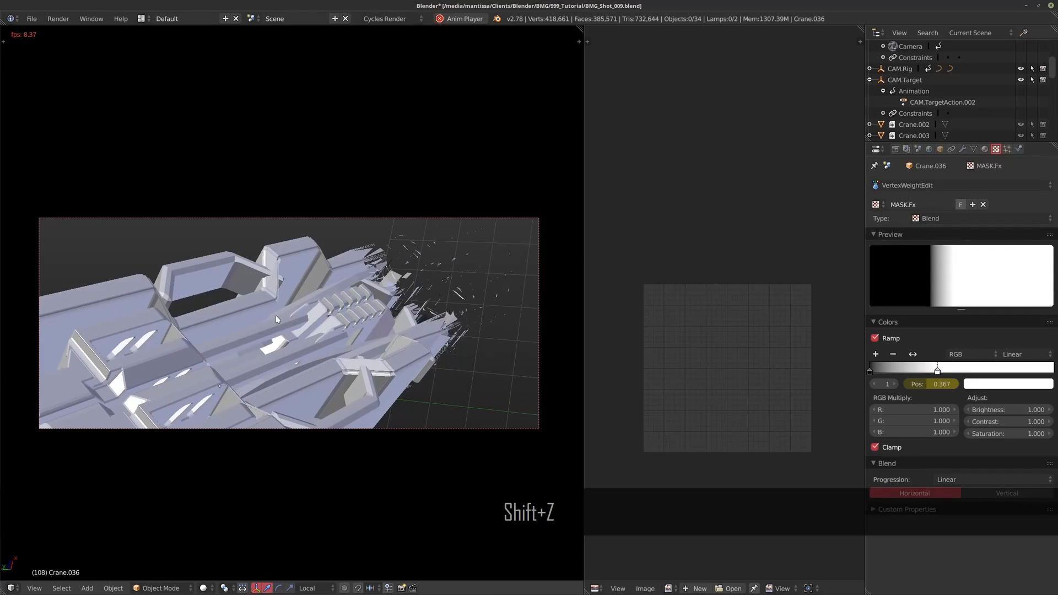
pyautogui.hotkey('shift', 'z')
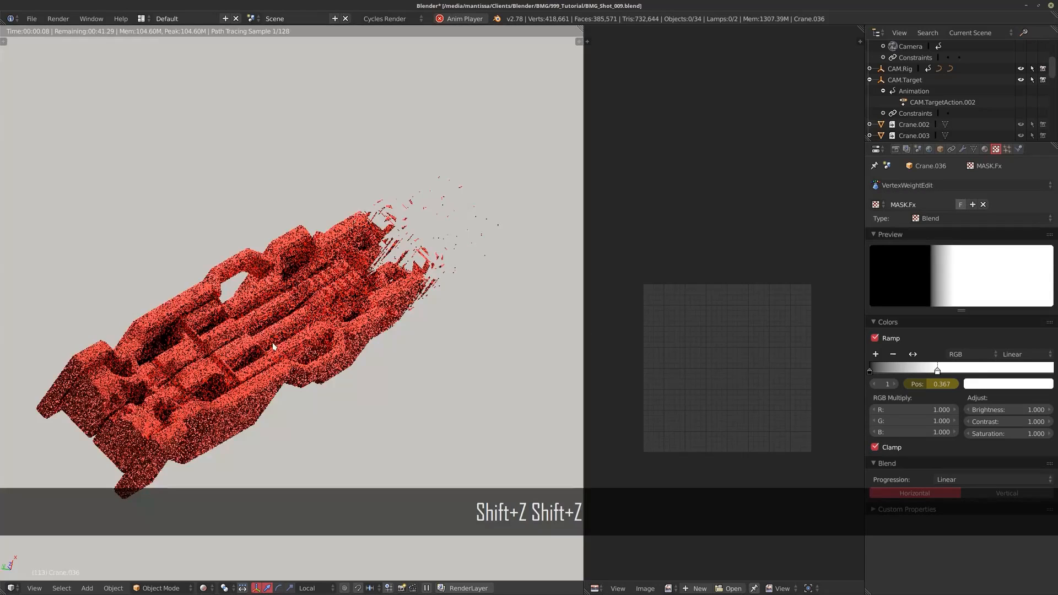
pyautogui.hotkey('shift', 'z')
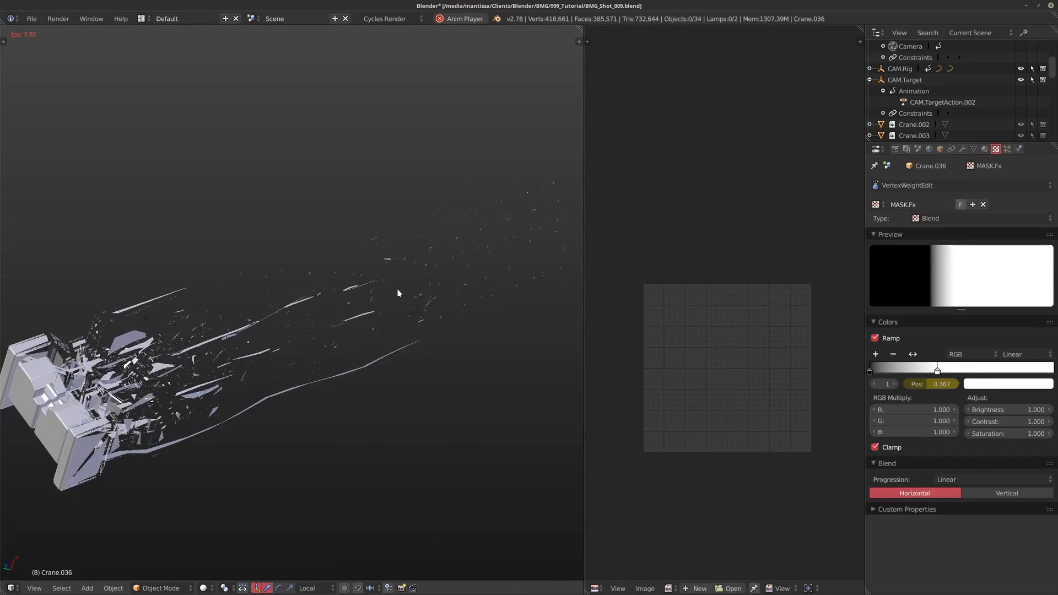
pyautogui.hotkey('alt', 'a')
# Collapse the VertexWeightEdit, Triangulate and EdgeSplit modifiers and disable the Smooth modifier in both viewport and render.
pyautogui.click(959, 152)
pyautogui.moveTo(396, 265); pyautogui.dragTo(421, 338, button='middle')
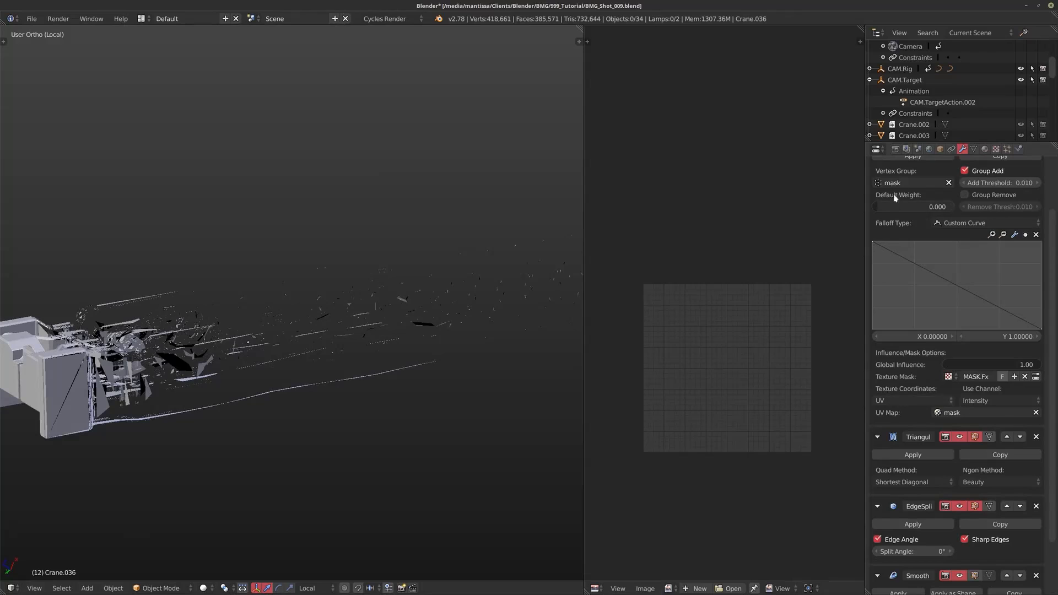
pyautogui.scroll(3, 902, 234)
pyautogui.click(878, 204)
pyautogui.click(877, 224)
pyautogui.click(878, 243)
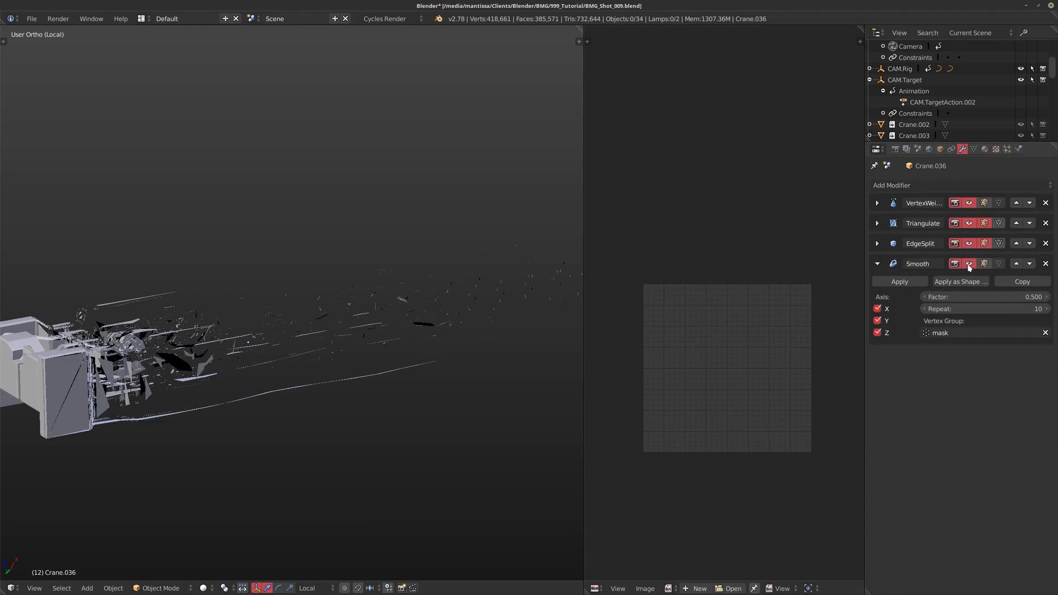
pyautogui.moveTo(969, 264); pyautogui.dragTo(956, 264)
# Add a Displace modifier to Crane.036 and limit it to the mask vertex group.
pyautogui.click(926, 187)
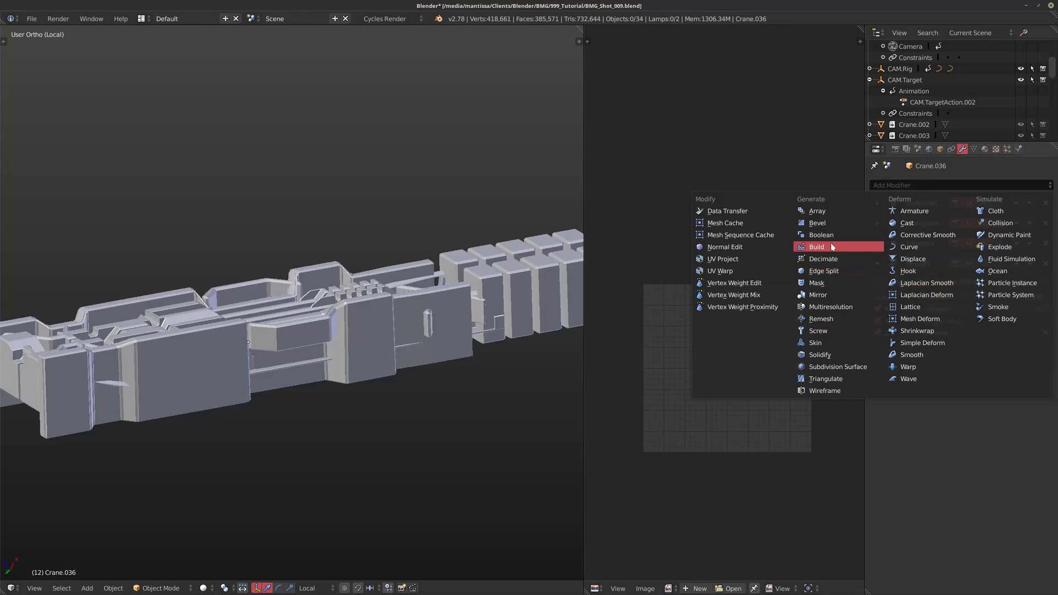
pyautogui.click(909, 259)
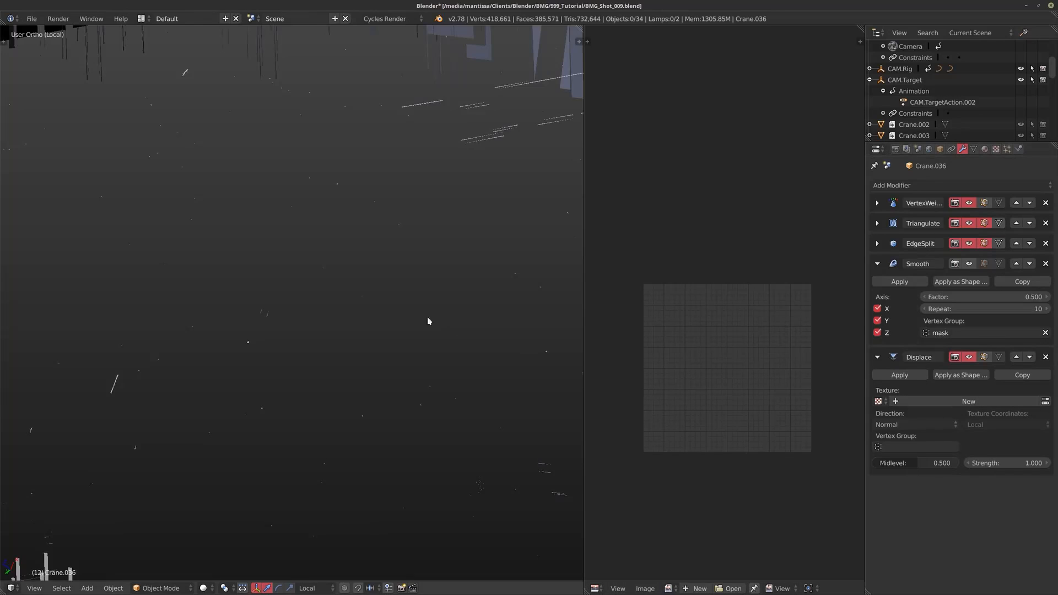
pyautogui.scroll(-8, 409, 346)
pyautogui.click(891, 446)
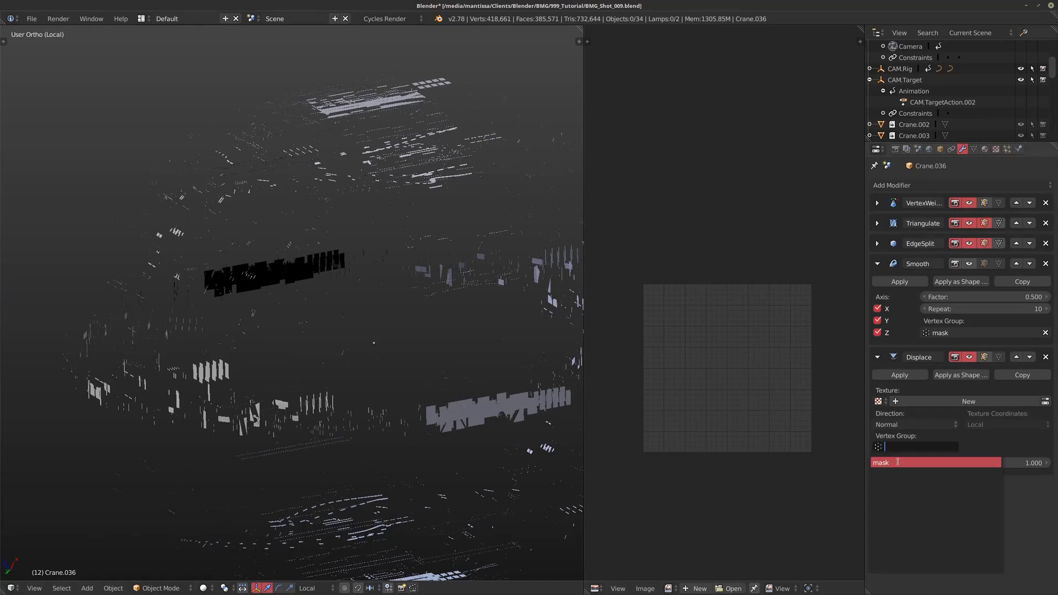
pyautogui.click(923, 464)
# Set the Displace modifier's midlevel to 0 and its strength to 0.01.
pyautogui.write('0')
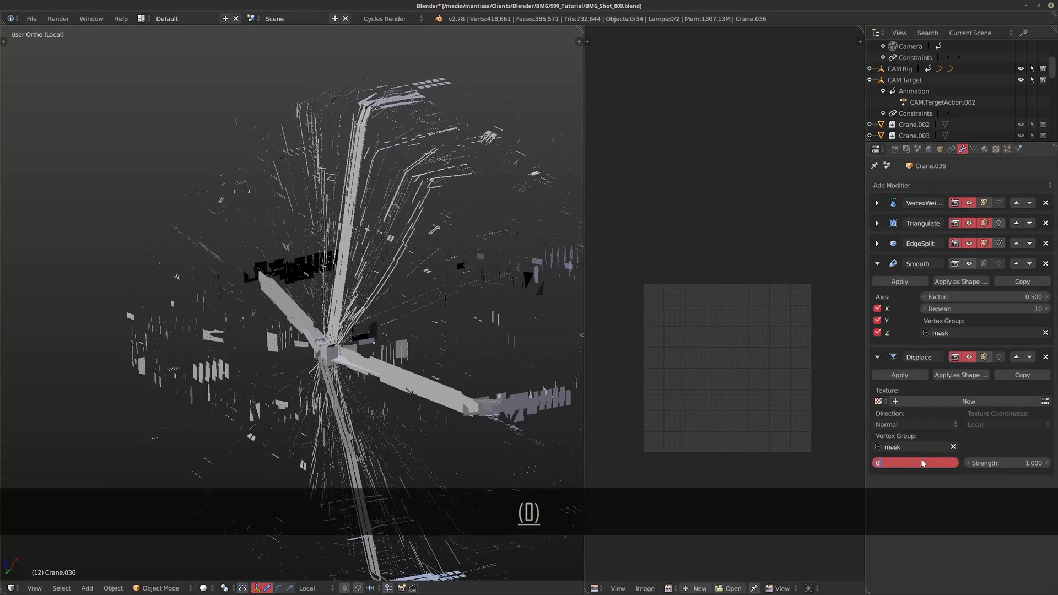
pyautogui.press('Return')
pyautogui.write('.01')
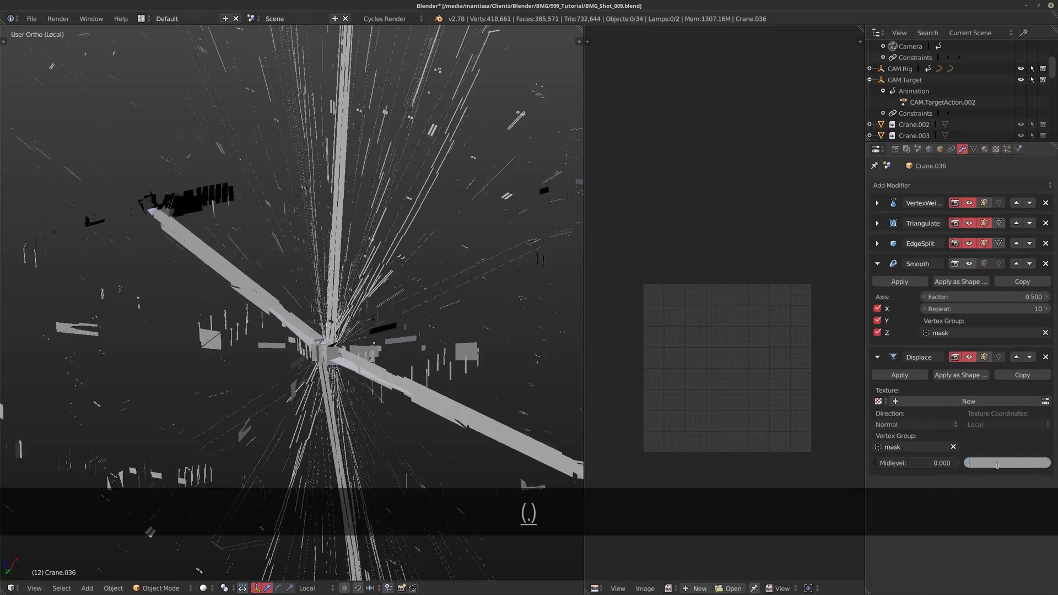
pyautogui.press('Return')
pyautogui.scroll(5, 379, 335)
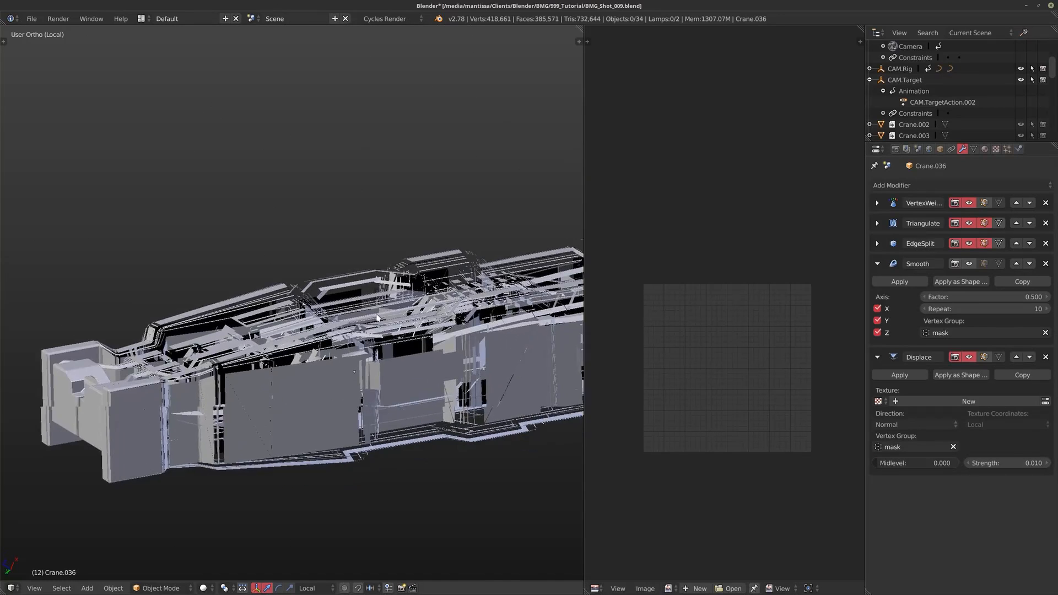
# Set the Displace modifier's strength to 0.025 and play the animation to check the displacement.
pyautogui.write('.')
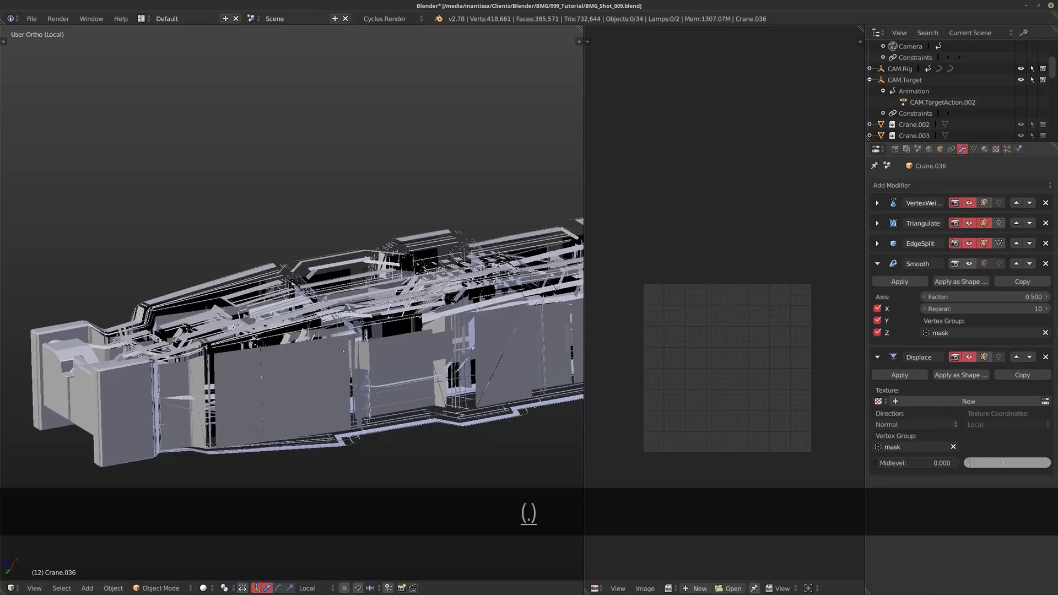
pyautogui.write('025')
pyautogui.press('Return')
pyautogui.hotkey('alt', 'a')
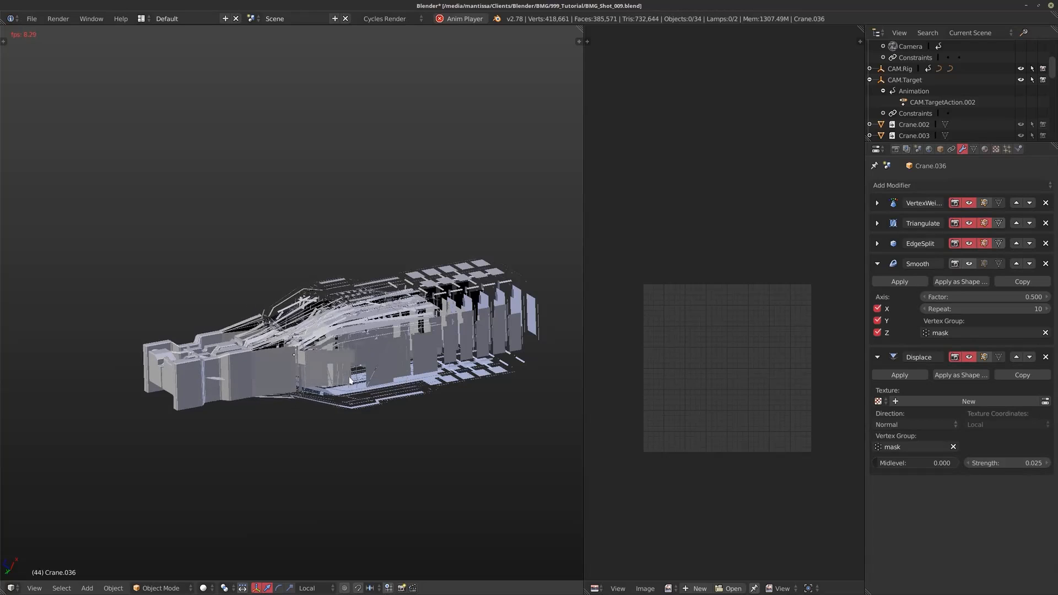
pyautogui.hotkey('alt', 'a')
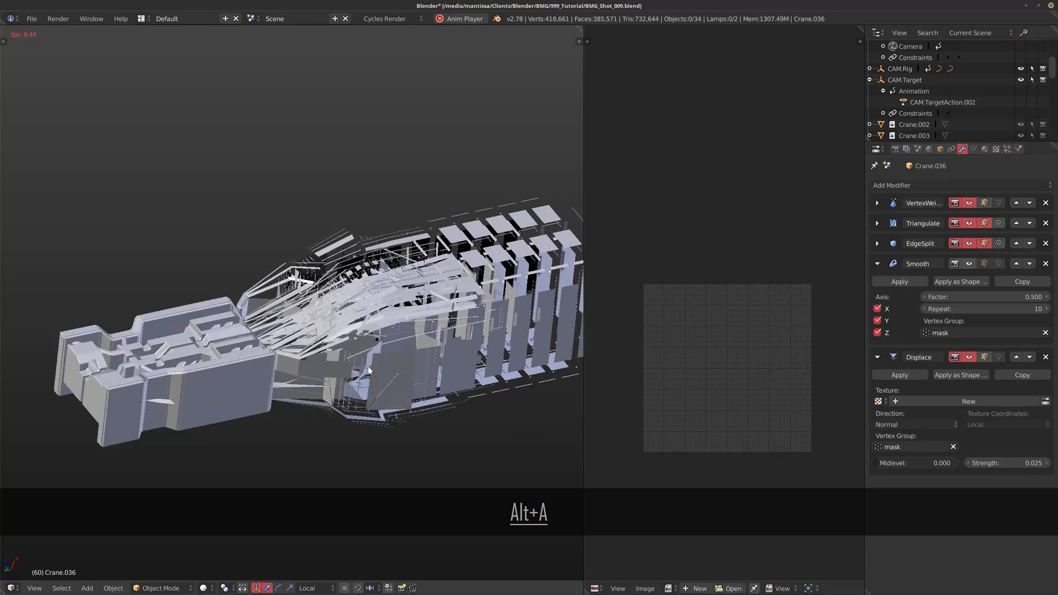
# Re-enable the Smooth modifier and play the animation to check the combined shatter effect.
pyautogui.click(969, 263)
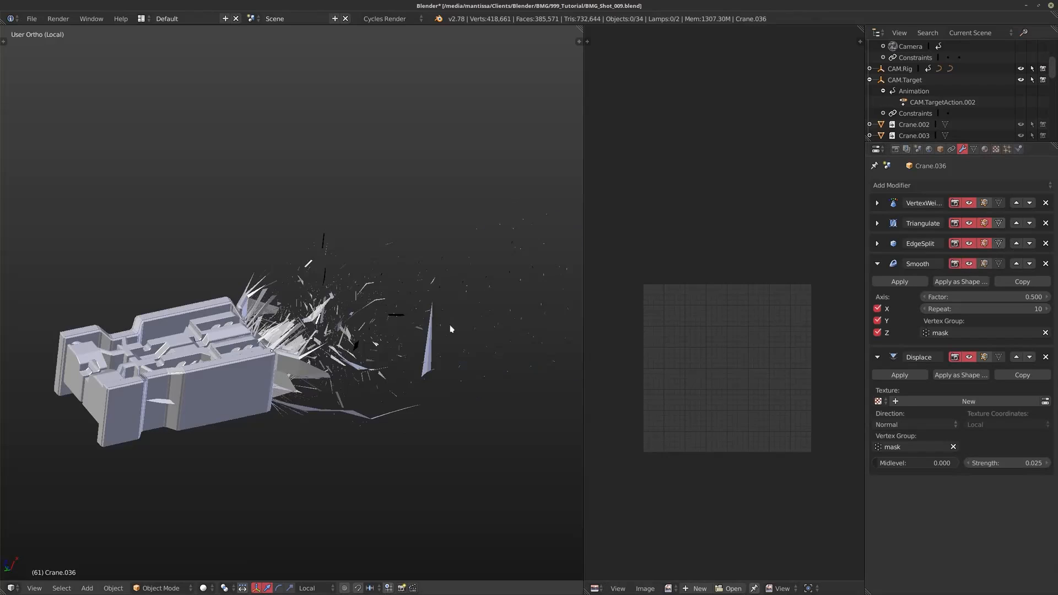
pyautogui.hotkey('alt', 'a')
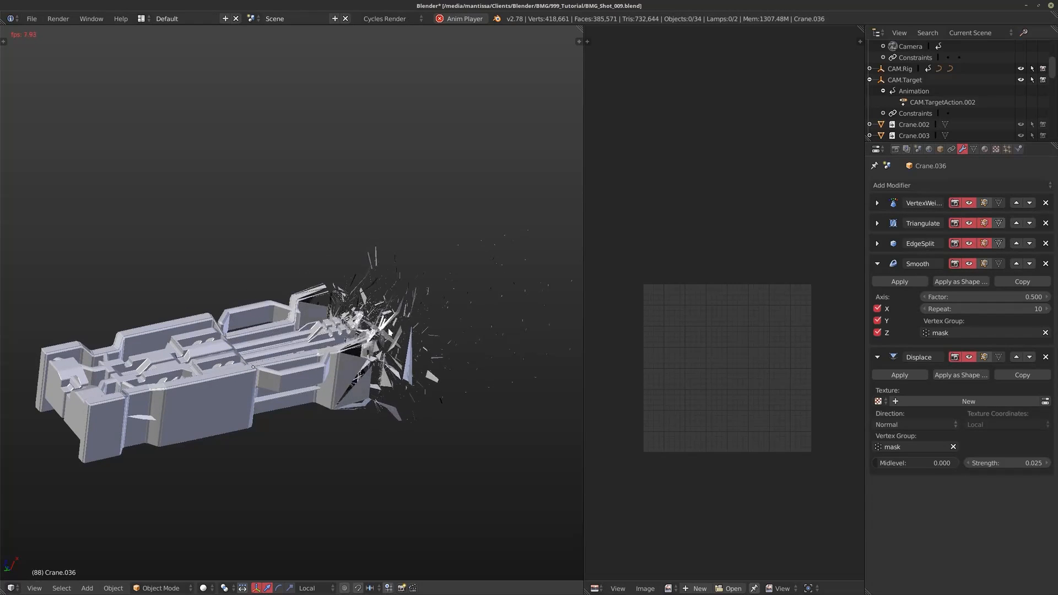
pyautogui.hotkey('alt', 'a')
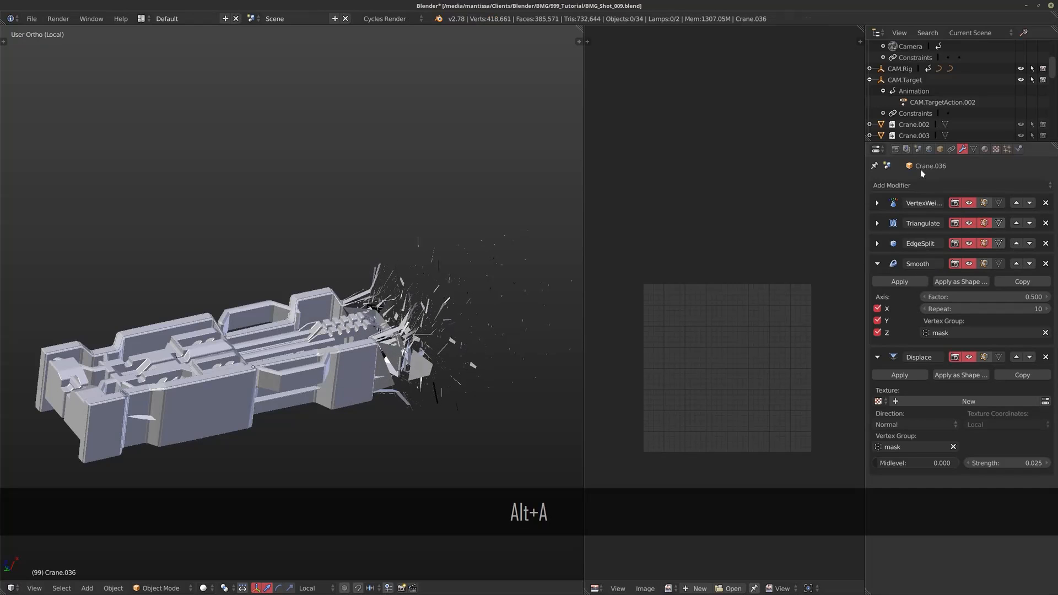
# Add a Wireframe modifier to Crane.036, with Even Thickness off and Relative Thickness on.
pyautogui.click(907, 186)
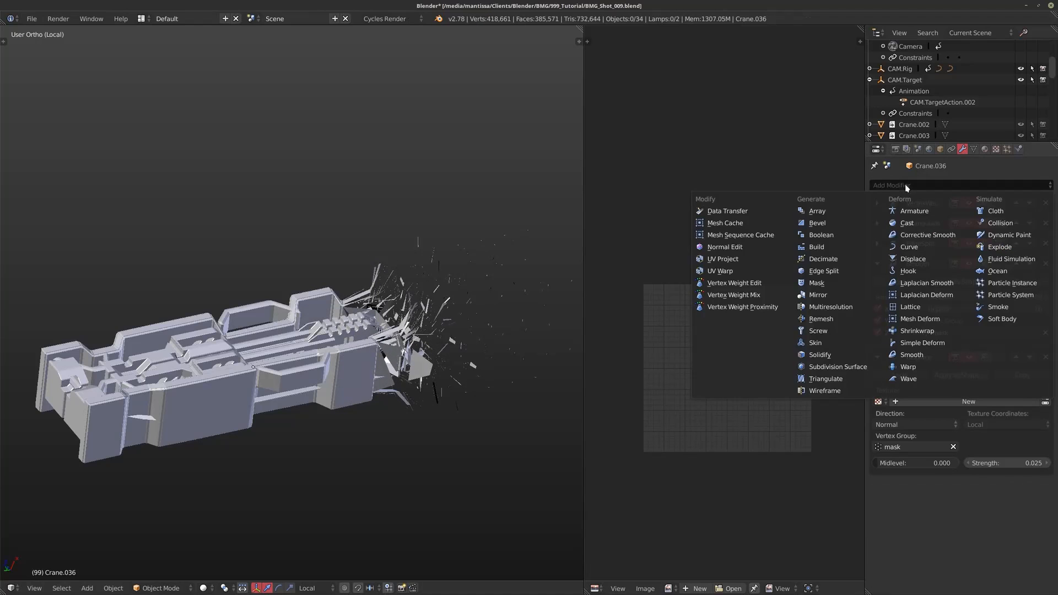
pyautogui.click(825, 391)
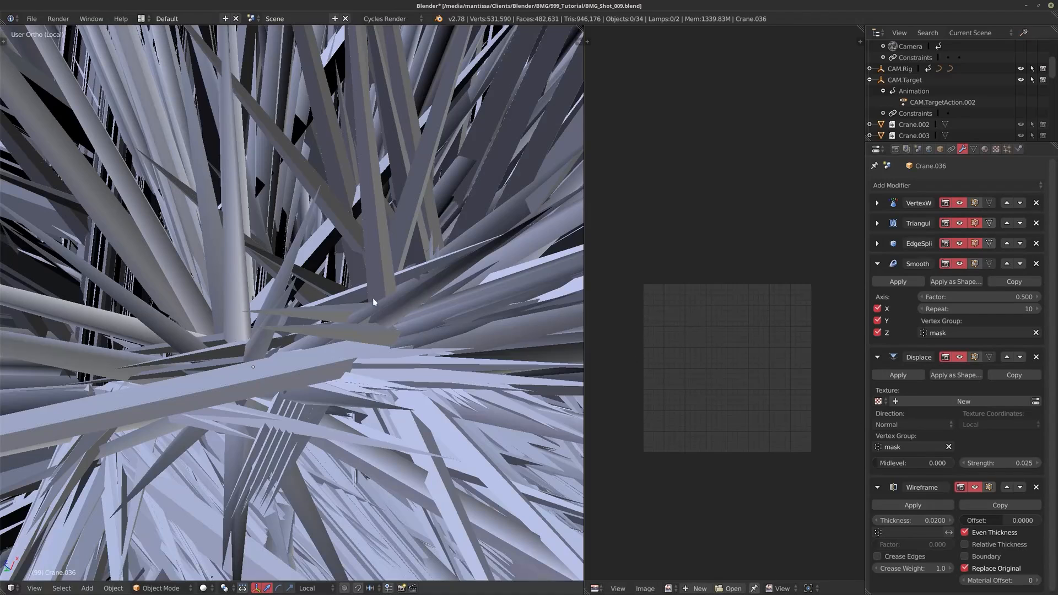
pyautogui.scroll(-3, 364, 301)
pyautogui.keyDown('shift'); pyautogui.moveTo(364, 302); pyautogui.dragTo(335, 314, button='middle'); pyautogui.keyUp('shift')
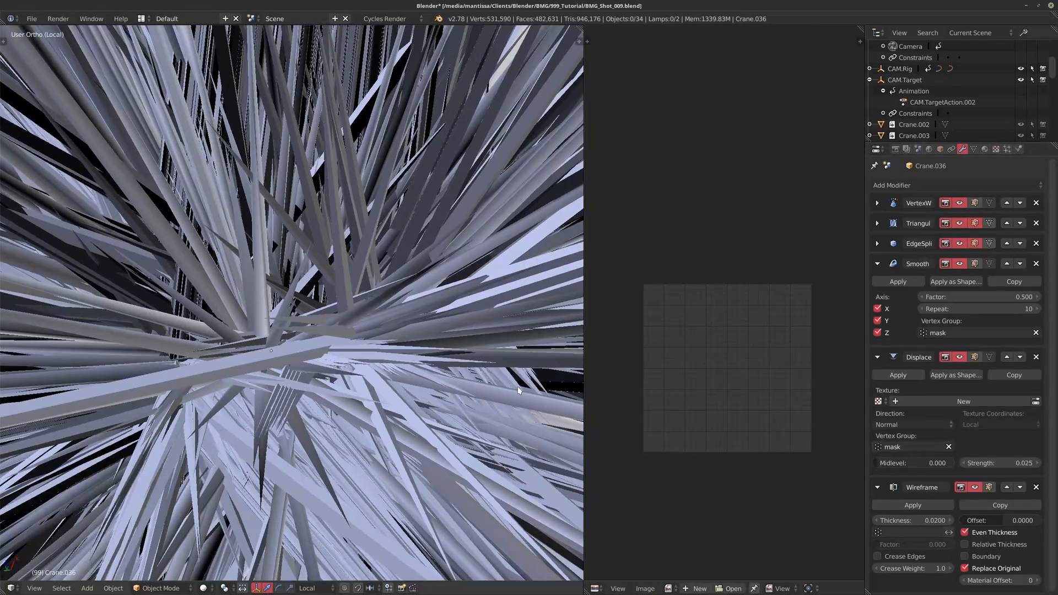
pyautogui.click(967, 533)
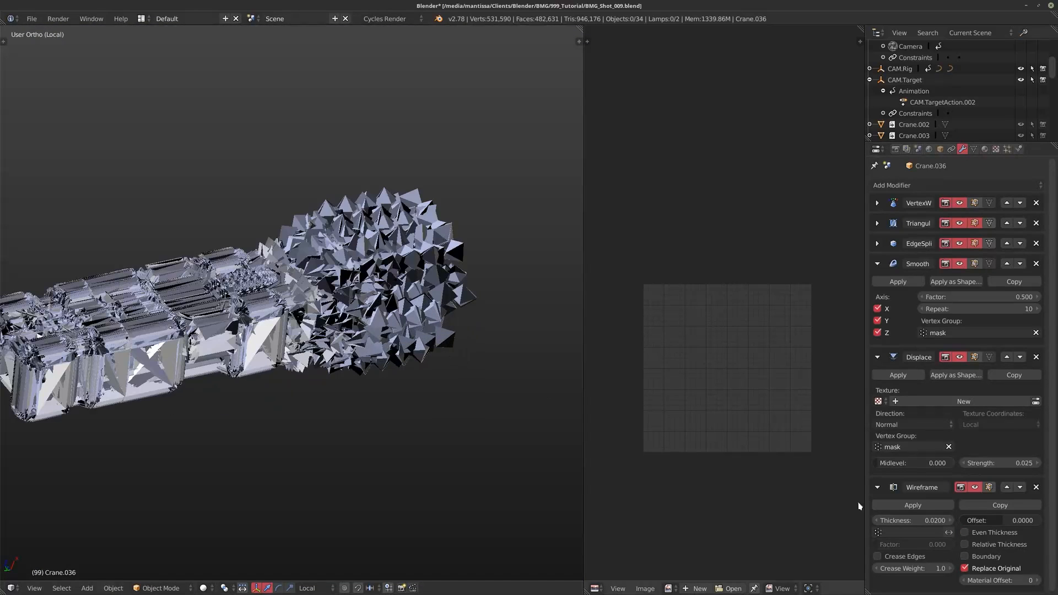
pyautogui.click(972, 548)
pyautogui.scroll(-2, 331, 389)
pyautogui.scroll(4, 345, 395)
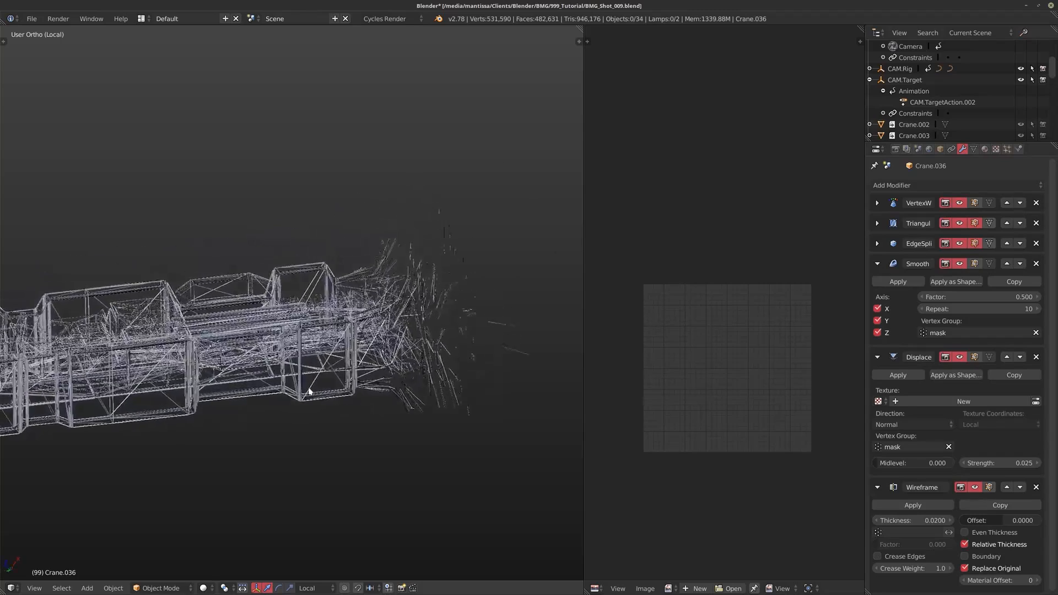
# Enable Boundary on the Wireframe modifier and examine the wire structure closely along the crane part.
pyautogui.keyDown('shift'); pyautogui.moveTo(335, 403); pyautogui.dragTo(394, 403, button='middle'); pyautogui.keyUp('shift')
pyautogui.scroll(1, 229, 348)
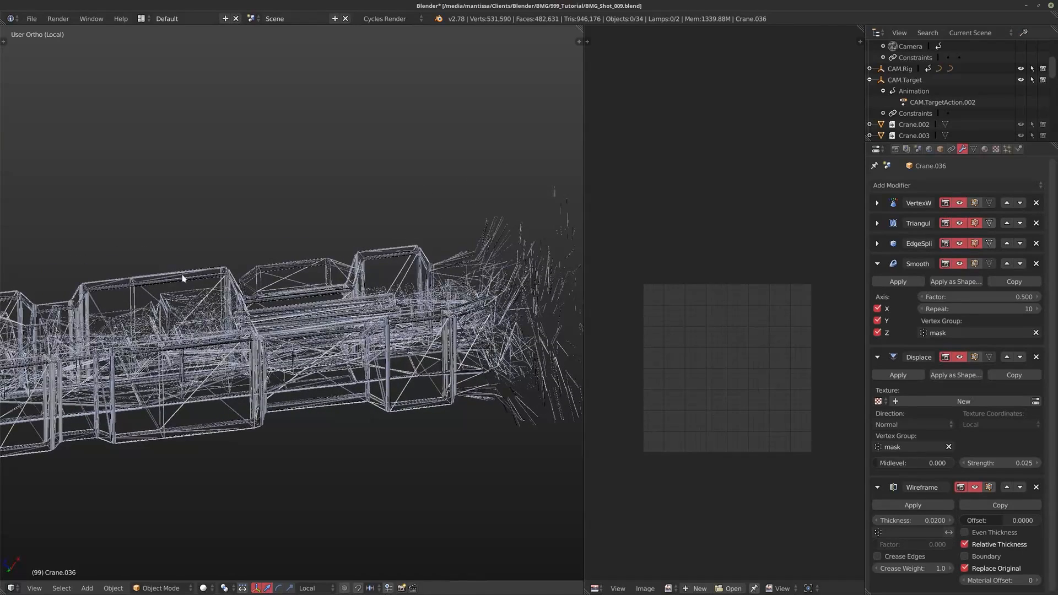
pyautogui.keyDown('shift'); pyautogui.moveTo(170, 361); pyautogui.dragTo(188, 339, button='middle'); pyautogui.keyUp('shift')
pyautogui.scroll(-2, 248, 335)
pyautogui.moveTo(274, 329); pyautogui.dragTo(279, 347, button='middle')
pyautogui.scroll(1, 221, 334)
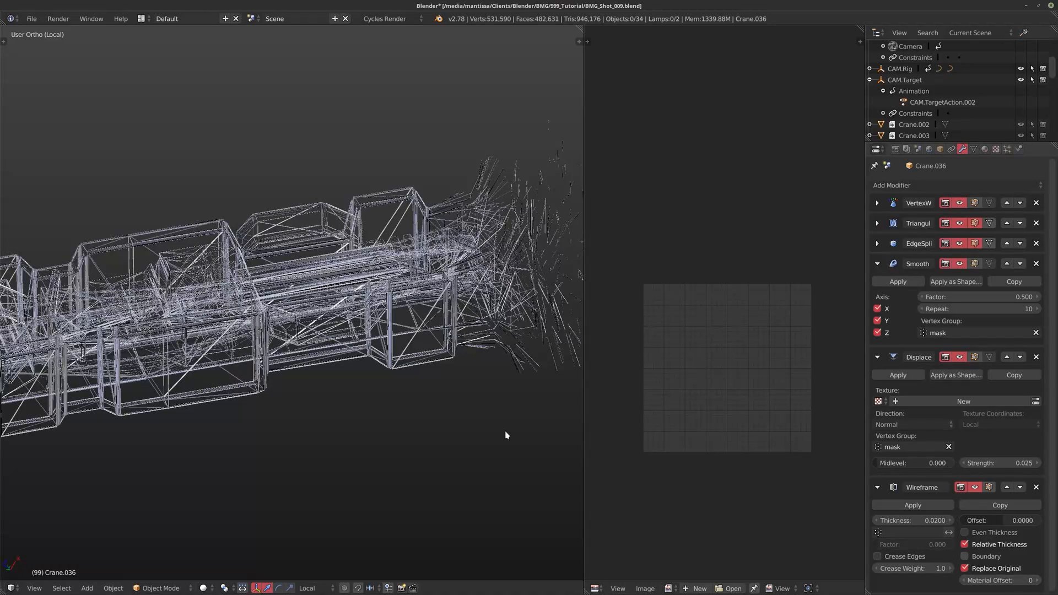
pyautogui.moveTo(355, 370); pyautogui.dragTo(318, 331, button='middle')
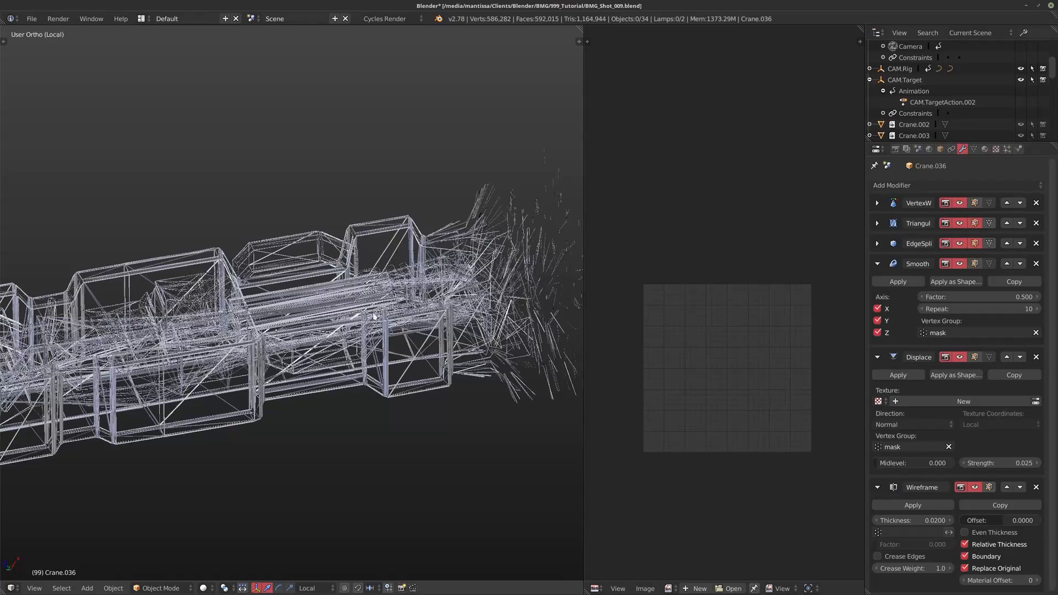
pyautogui.scroll(6, 354, 257)
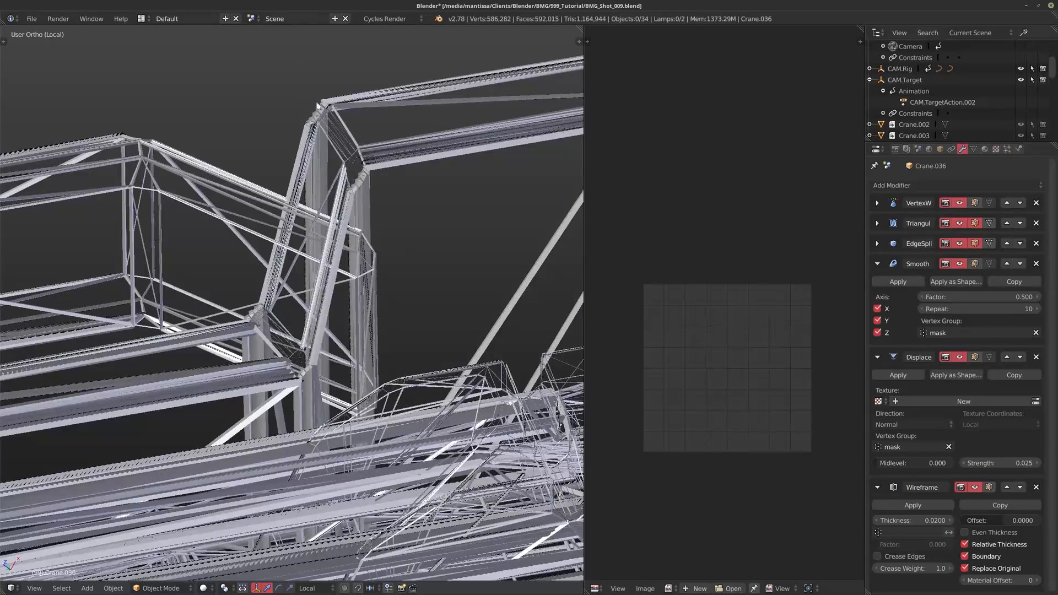
pyautogui.scroll(-5, 404, 92)
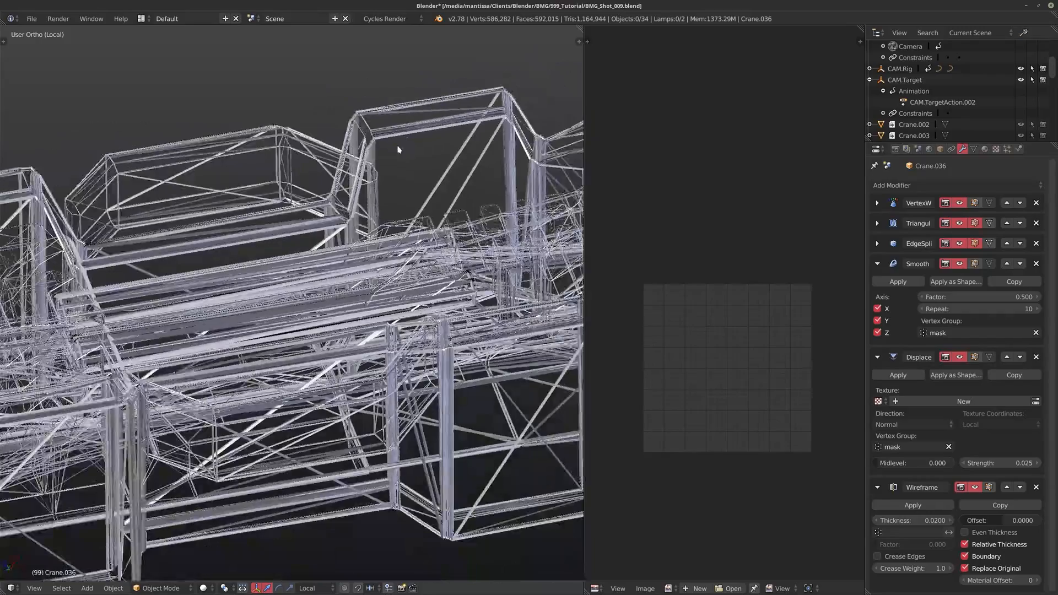
pyautogui.keyDown('shift'); pyautogui.moveTo(419, 144); pyautogui.dragTo(484, 87, button='middle'); pyautogui.keyUp('shift')
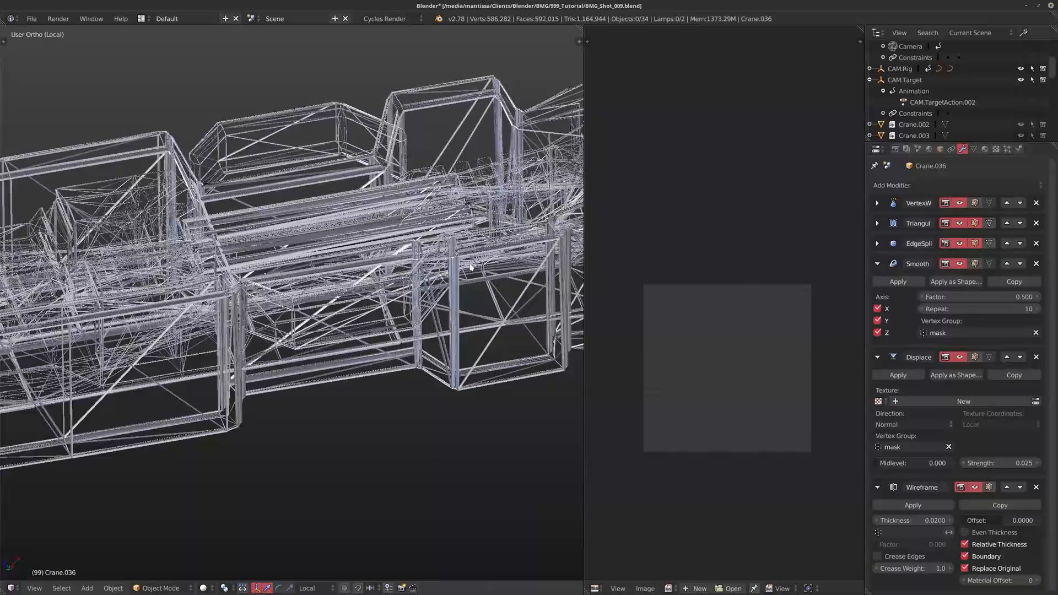
pyautogui.keyDown('shift'); pyautogui.moveTo(369, 268); pyautogui.dragTo(398, 284, button='middle'); pyautogui.keyUp('shift')
pyautogui.scroll(-2, 419, 325)
pyautogui.moveTo(436, 353); pyautogui.dragTo(544, 367, button='middle')
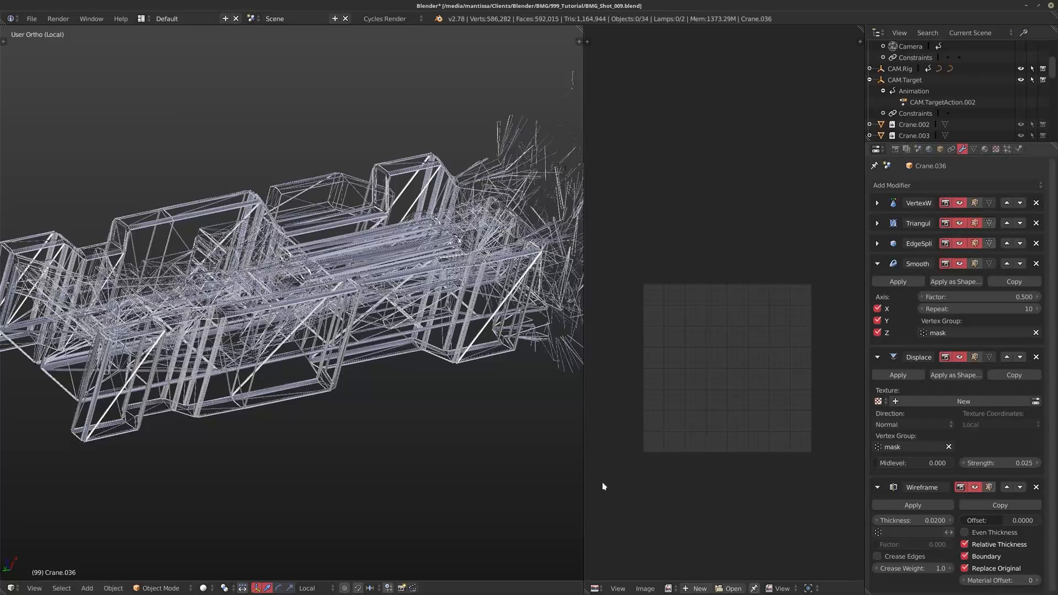
# Turn off Replace Original on the Wireframe modifier and limit it to the mask vertex group.
pyautogui.click(914, 534)
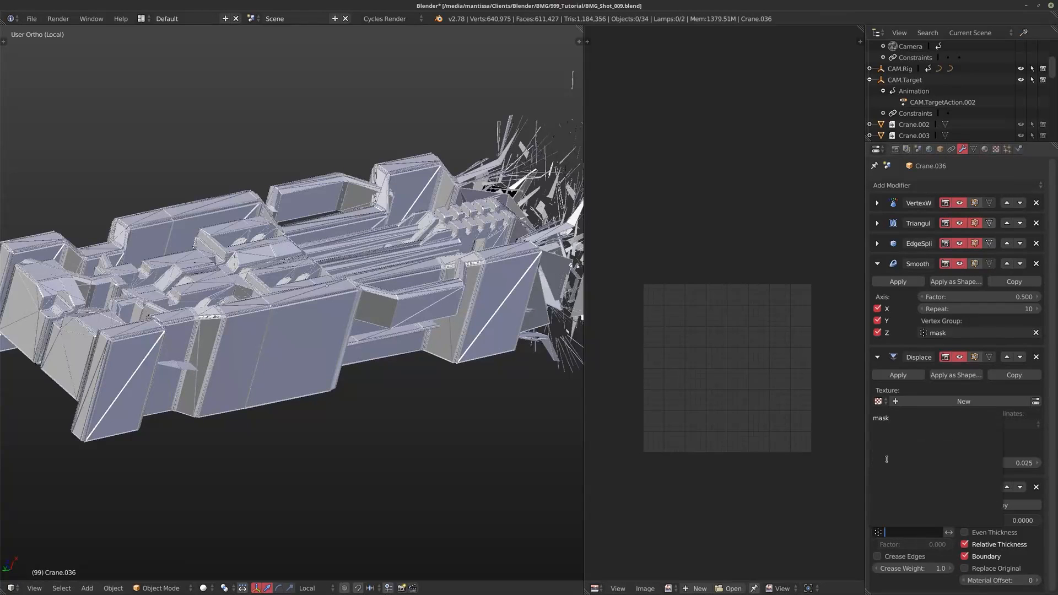
pyautogui.moveTo(382, 339)
pyautogui.keyDown('shift'); pyautogui.mouseDown(button='middle')
pyautogui.moveTo(379, 383)
pyautogui.moveTo(366, 390)
pyautogui.mouseUp(button='middle'); pyautogui.keyUp('shift')
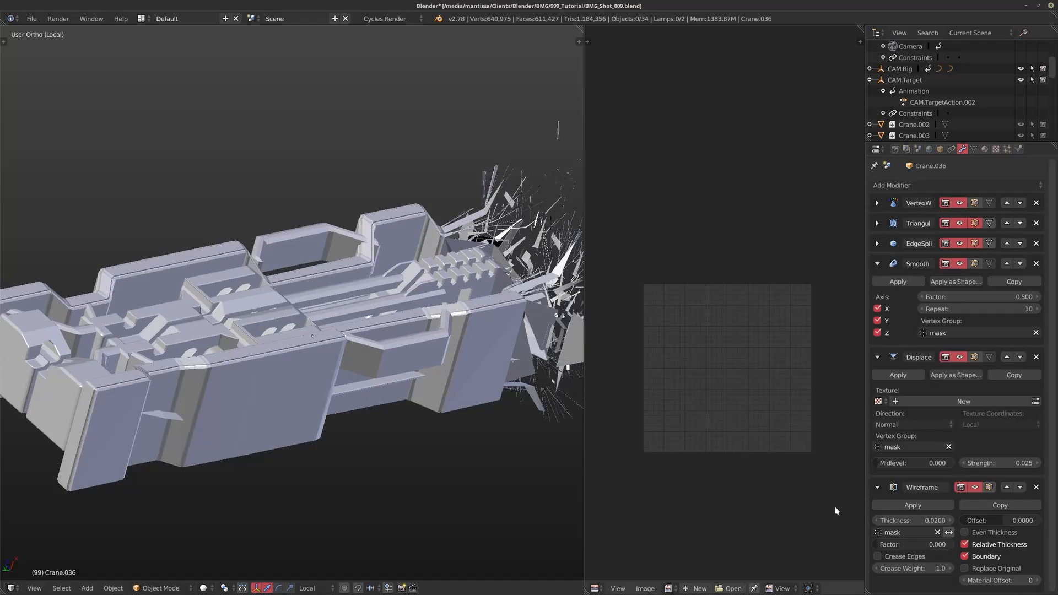
# Try a Wireframe thickness of 1 and check the shards at the disintegrating end.
pyautogui.click(898, 519)
pyautogui.write('1')
pyautogui.press('Return')
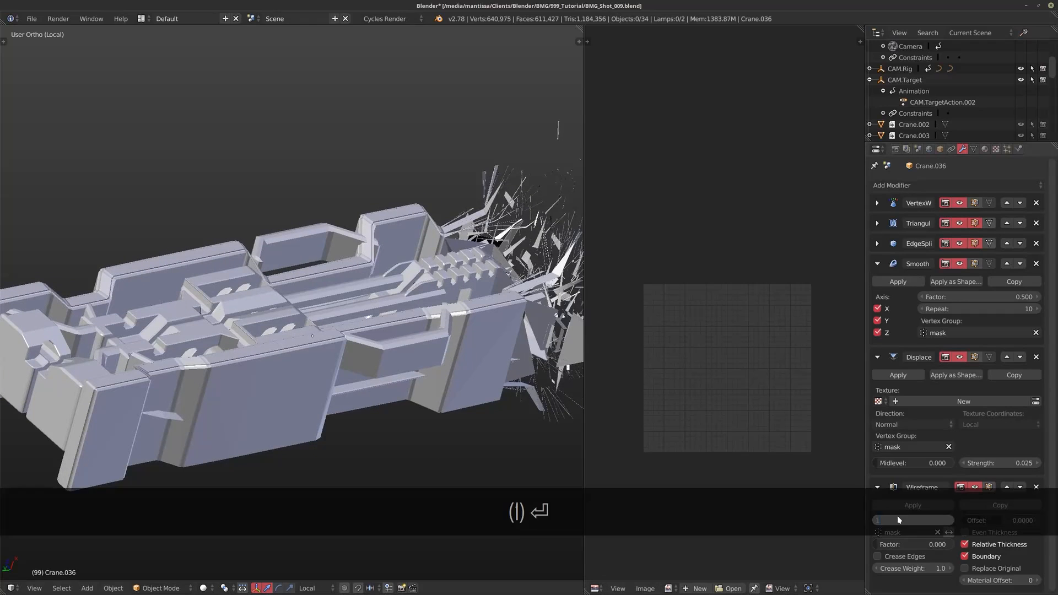
pyautogui.keyDown('shift'); pyautogui.moveTo(370, 326); pyautogui.dragTo(393, 346, button='middle'); pyautogui.keyUp('shift')
pyautogui.scroll(-2, 353, 339)
pyautogui.scroll(1, 435, 335)
# Try a Wireframe thickness of 0.5 and play a few frames of the animation up close.
pyautogui.click(894, 519)
pyautogui.write('.5')
pyautogui.press('Return')
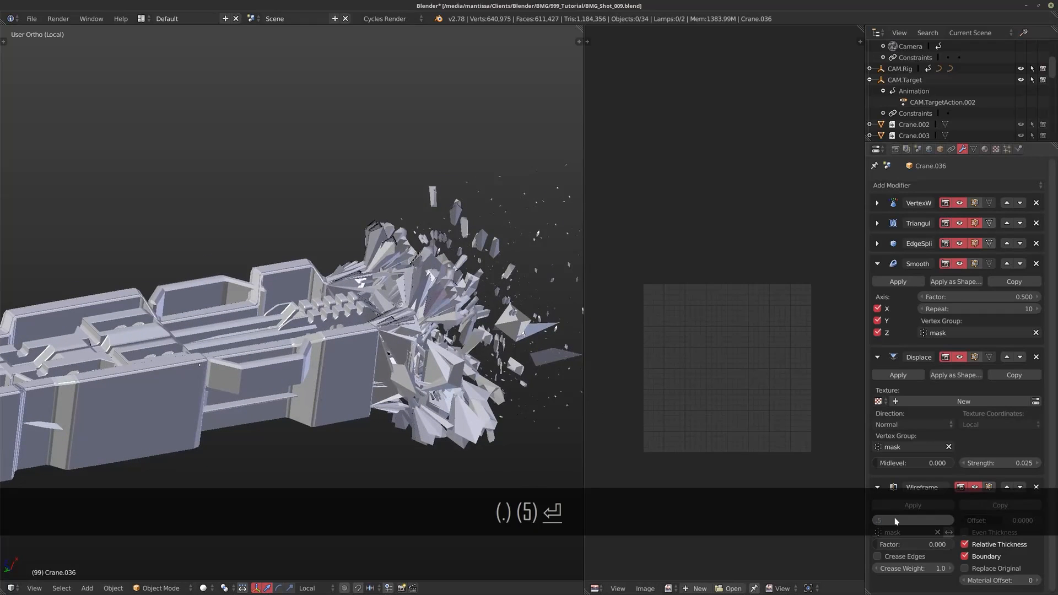
pyautogui.keyDown('shift'); pyautogui.moveTo(402, 290); pyautogui.dragTo(364, 288, button='middle'); pyautogui.keyUp('shift')
pyautogui.scroll(3, 363, 288)
pyautogui.hotkey('alt', 'a')
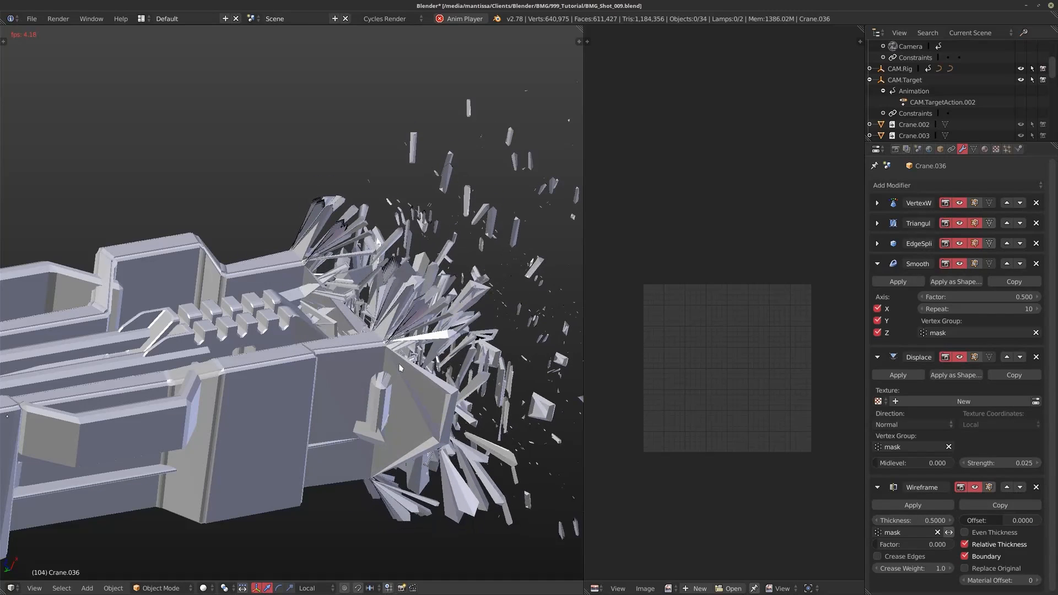
pyautogui.hotkey('alt', 'a')
# Temporarily hide the Displace and Smooth modifiers in the viewport, play the wireframe effect alone, and show both modifiers again.
pyautogui.click(961, 358)
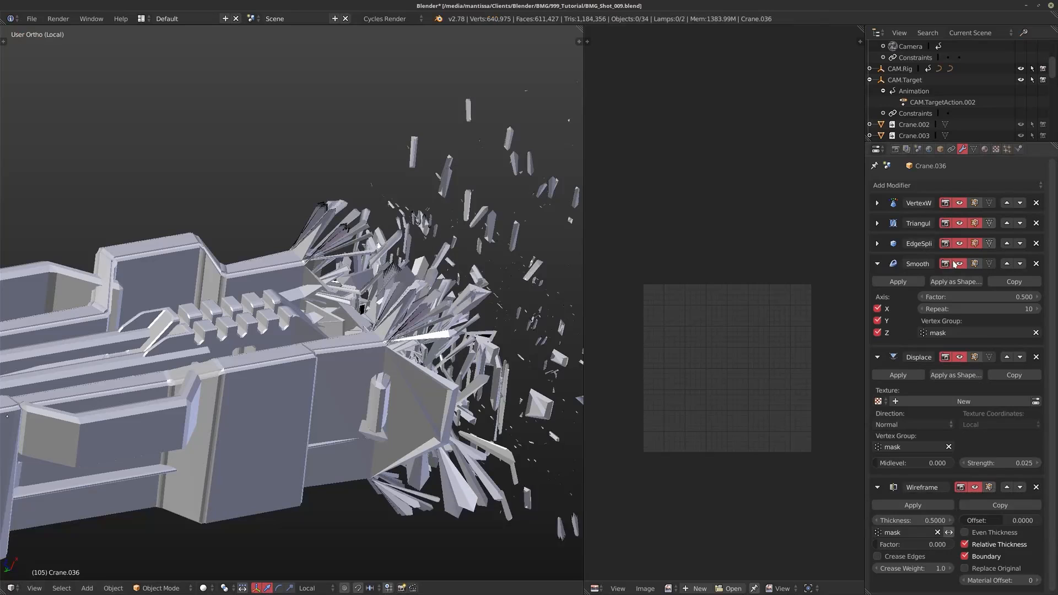
pyautogui.click(959, 265)
pyautogui.moveTo(374, 339)
pyautogui.mouseDown(button='middle')
pyautogui.moveTo(394, 322)
pyautogui.moveTo(374, 338)
pyautogui.mouseUp(button='middle')
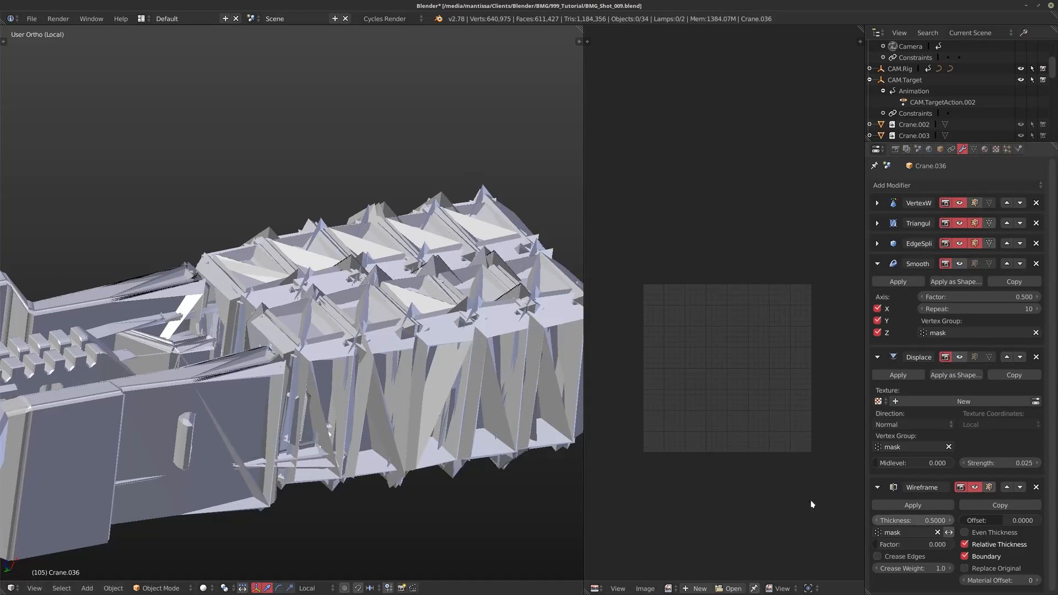
pyautogui.hotkey('alt', 'a')
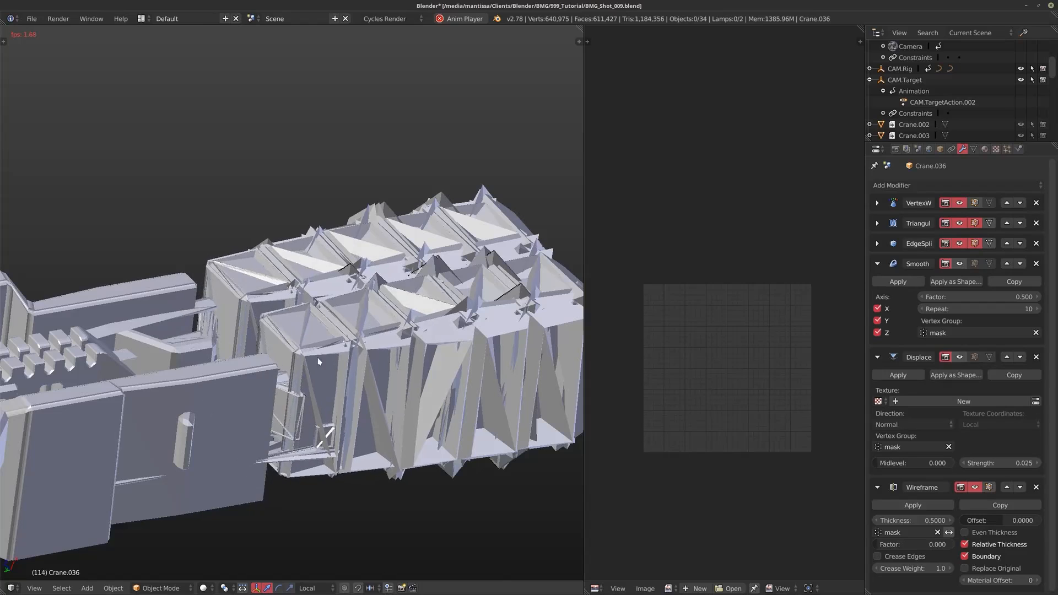
pyautogui.hotkey('alt', 'a')
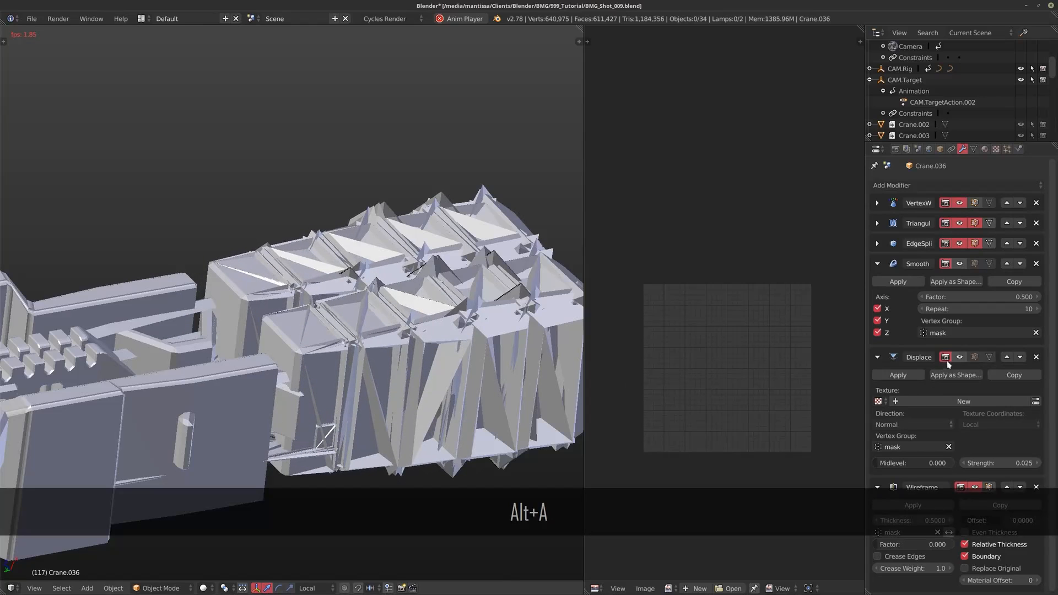
pyautogui.click(959, 264)
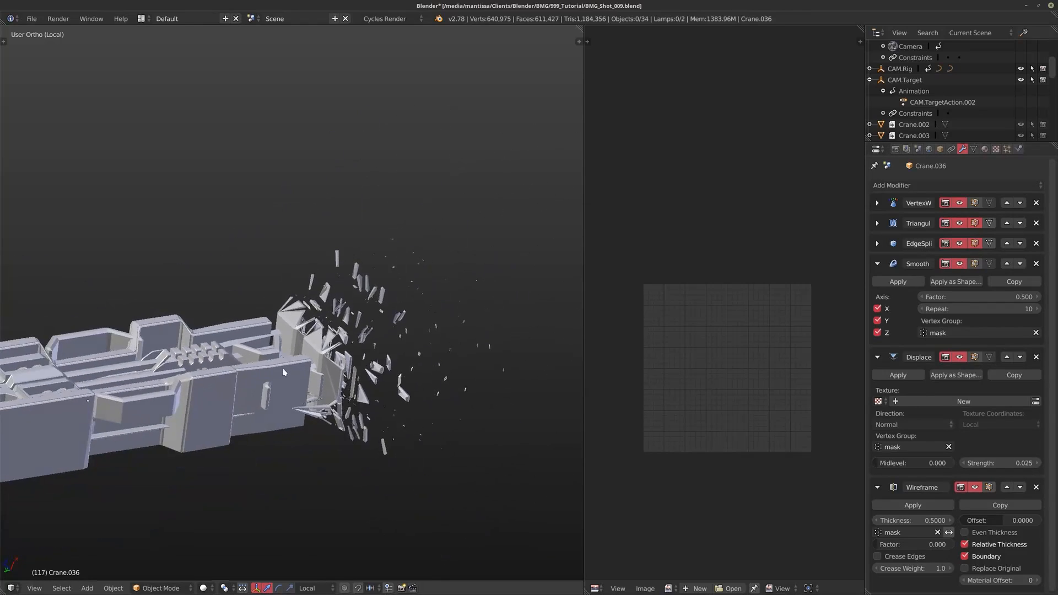
# Set the Wireframe thickness to 0.2 and play the animation from frame 1 through the camera.
pyautogui.click(901, 520)
pyautogui.write('.2')
pyautogui.press('Return')
pyautogui.keyDown('shift'); pyautogui.moveTo(253, 317); pyautogui.dragTo(326, 310, button='middle'); pyautogui.keyUp('shift')
pyautogui.press('KP_0')
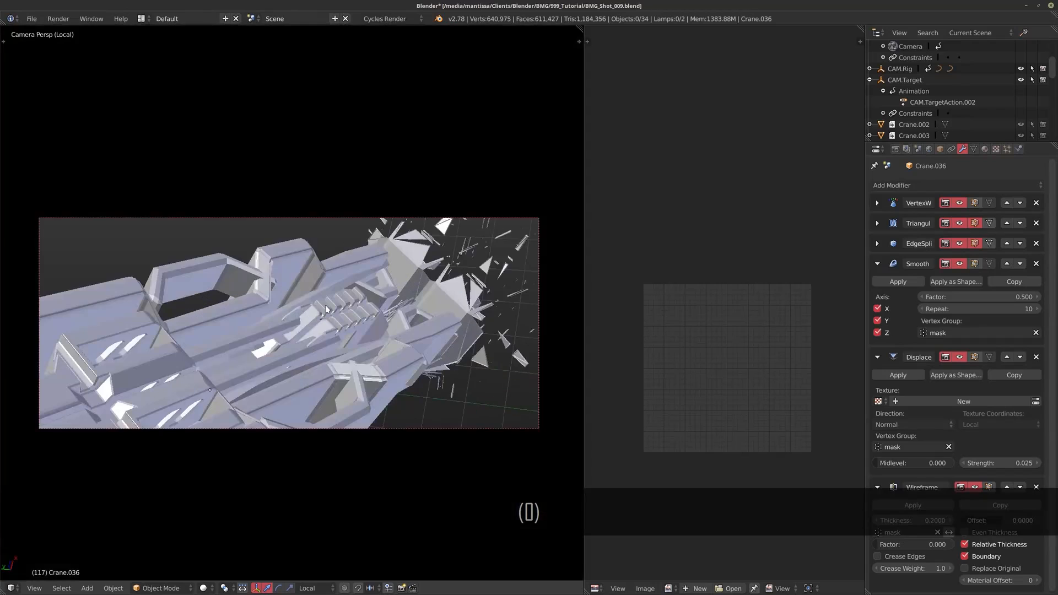
pyautogui.hotkey('shift', 'Left')
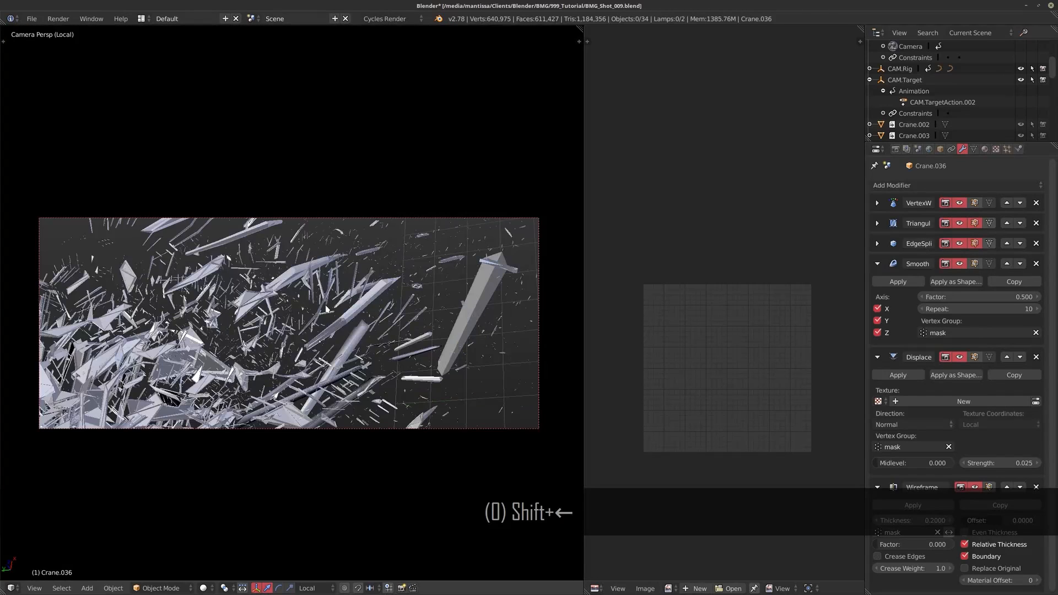
pyautogui.hotkey('alt', 'a')
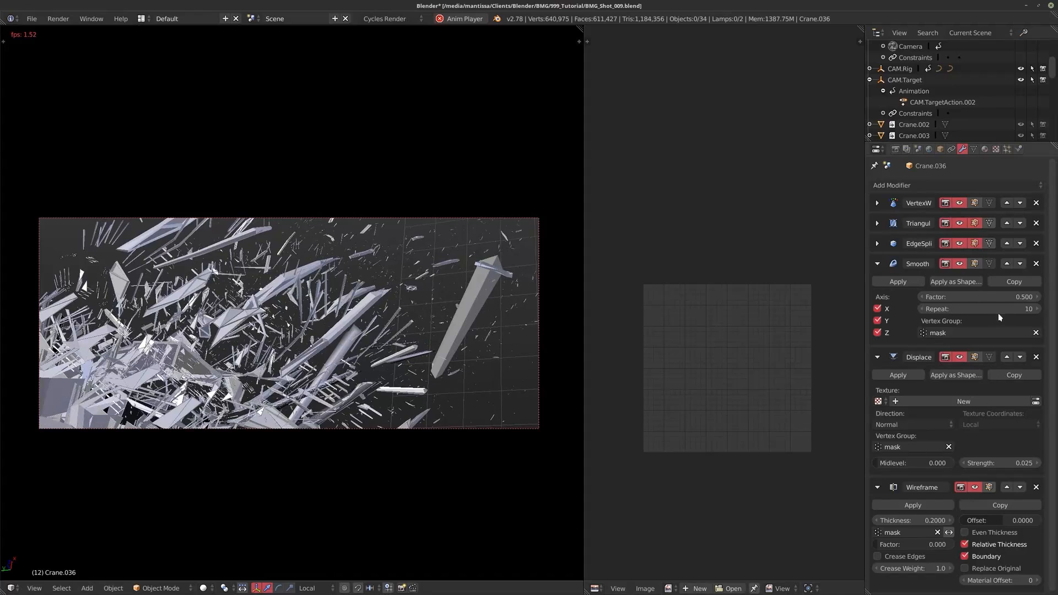
# Set the Smooth modifier's repeat count to 20 while the animation plays.
pyautogui.click(964, 310)
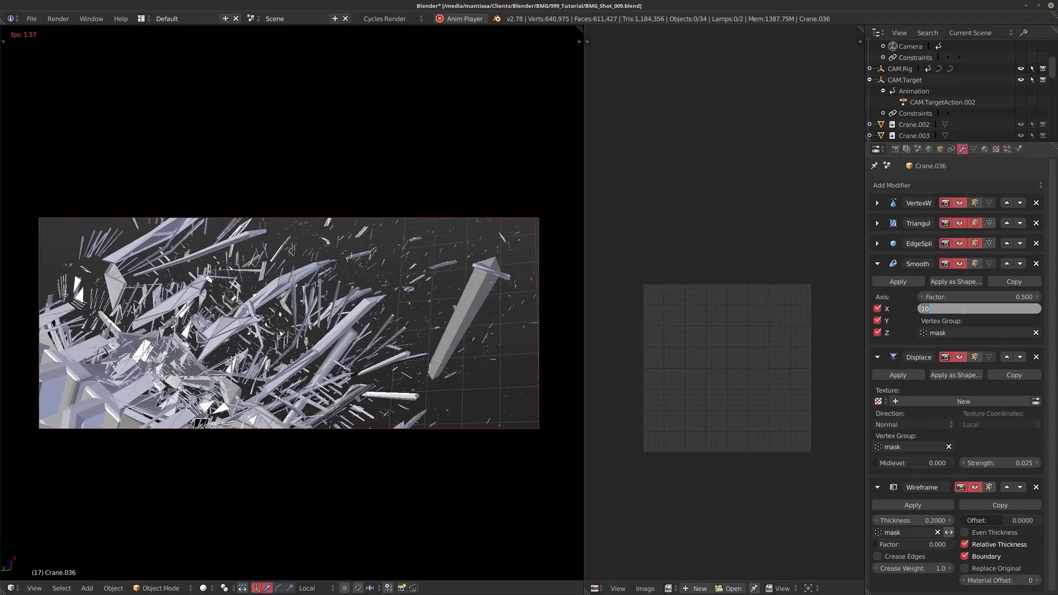
pyautogui.press('BackSpace')
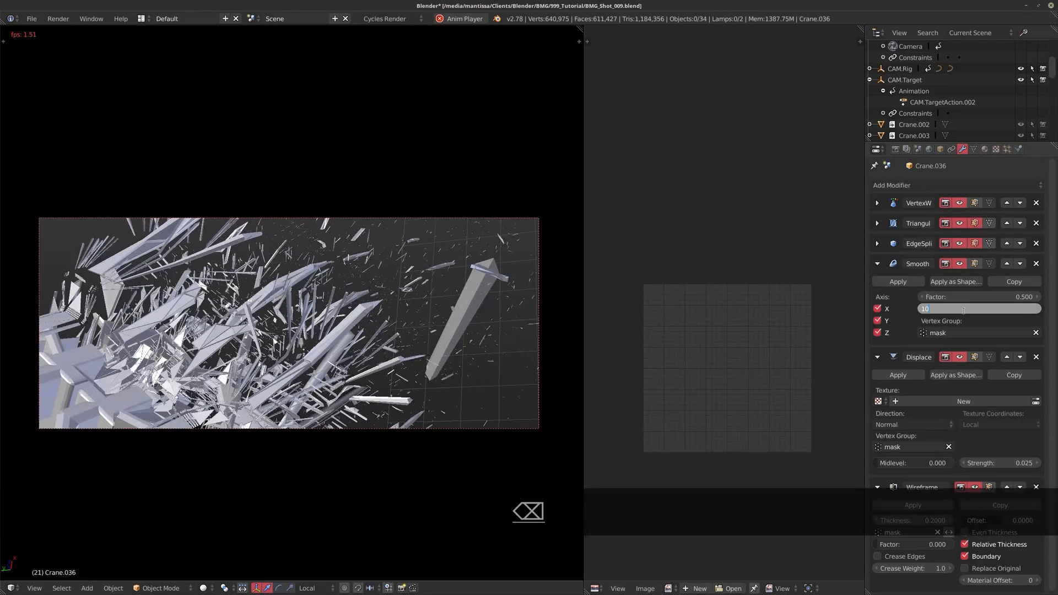
pyautogui.press('BackSpace')
pyautogui.press('BackSpace')
pyautogui.write('20')
pyautogui.press('Return')
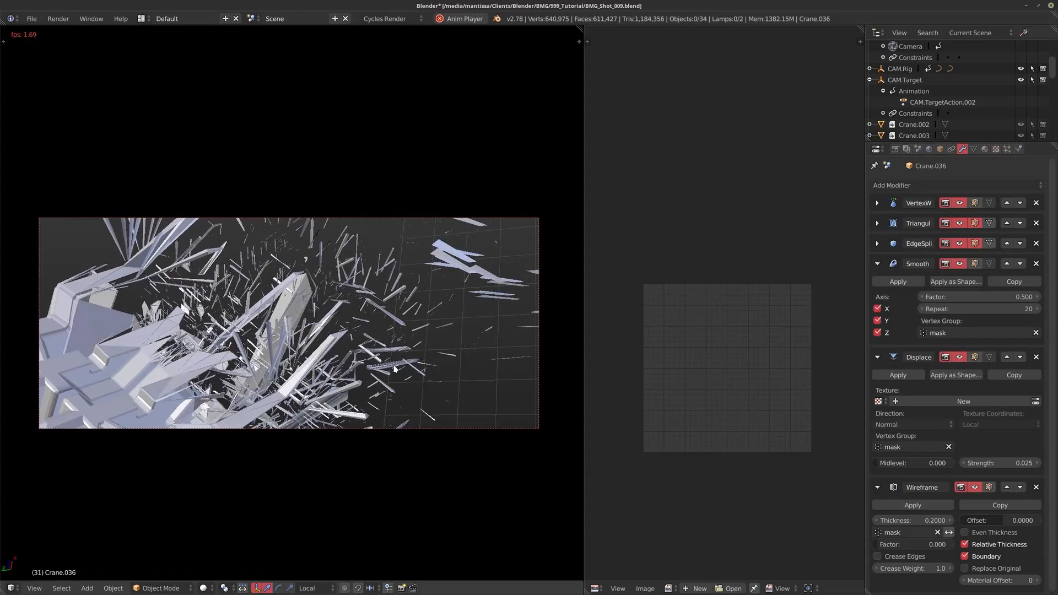
# Hide the Wireframe modifier in the viewport during playback while keeping it enabled for rendering.
pyautogui.click(976, 488)
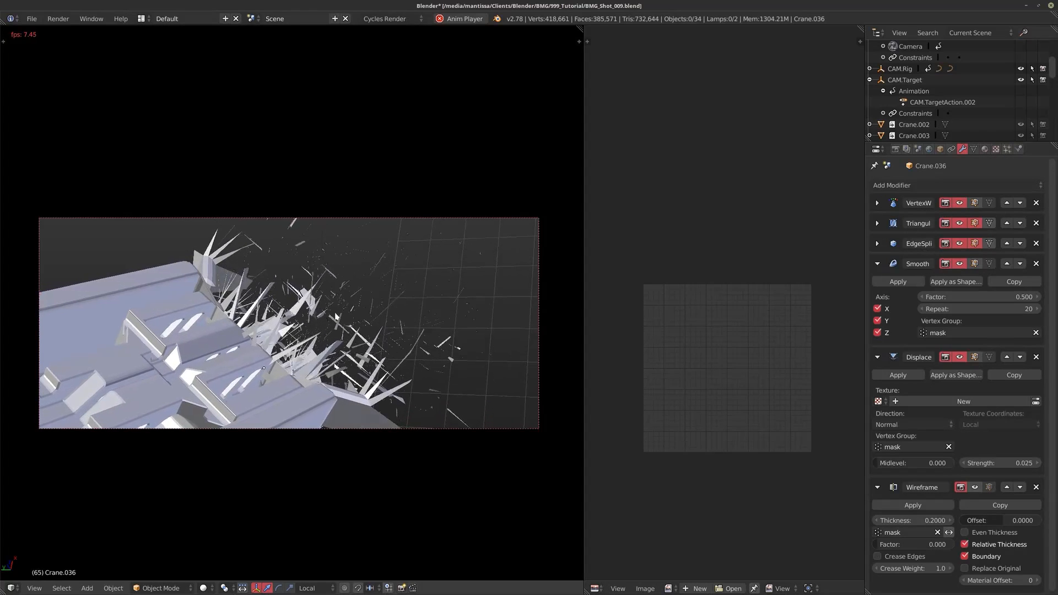
pyautogui.click(975, 487)
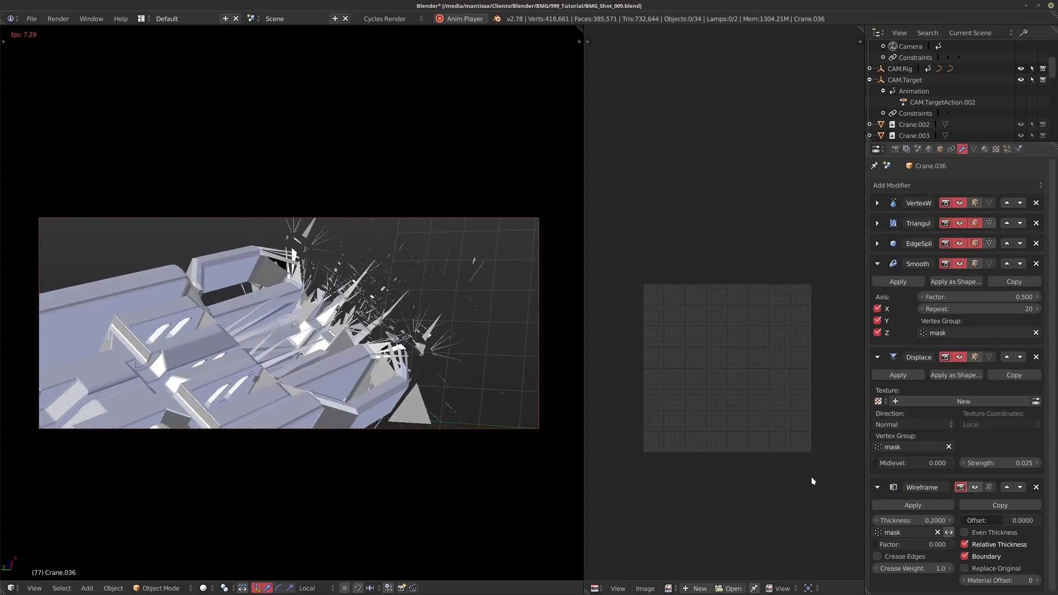